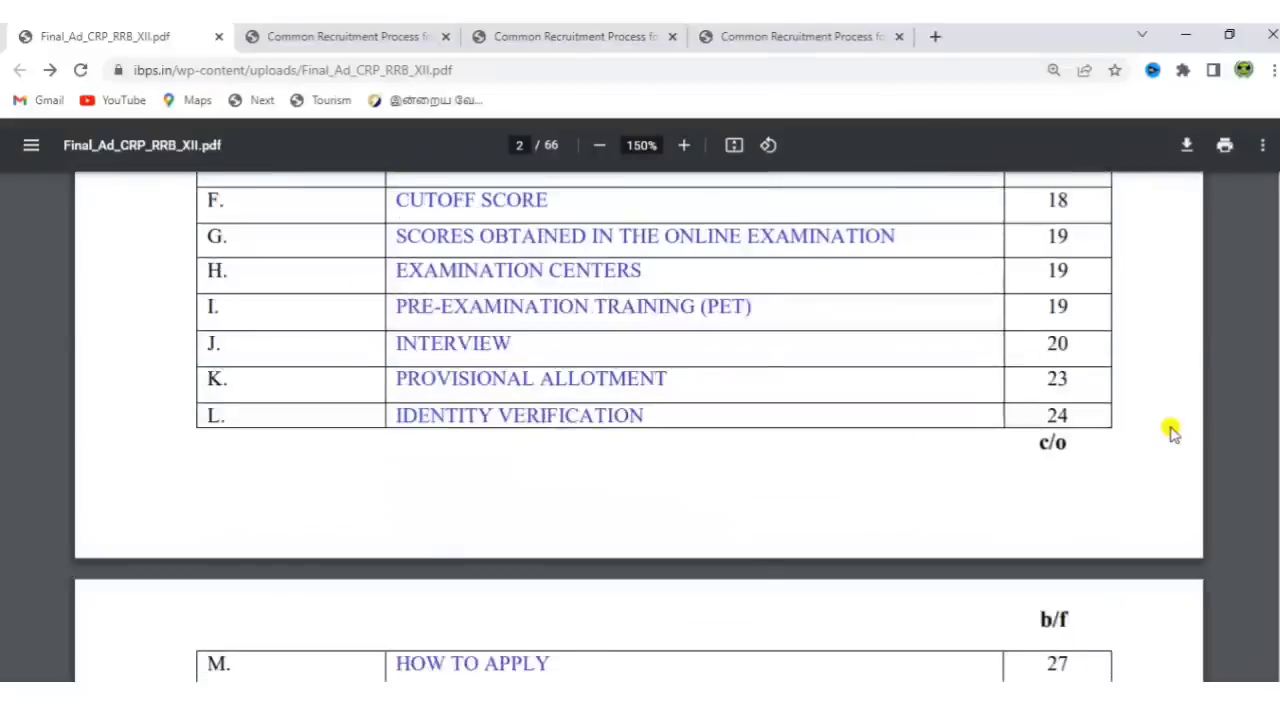
Step: Read through the recruitment notice to the table of participating Regional Rural Banks with their head offices, states and local languages
{"action": "scroll", "coordinate": [1172, 430], "scroll_direction": "down", "scroll_amount": 20}
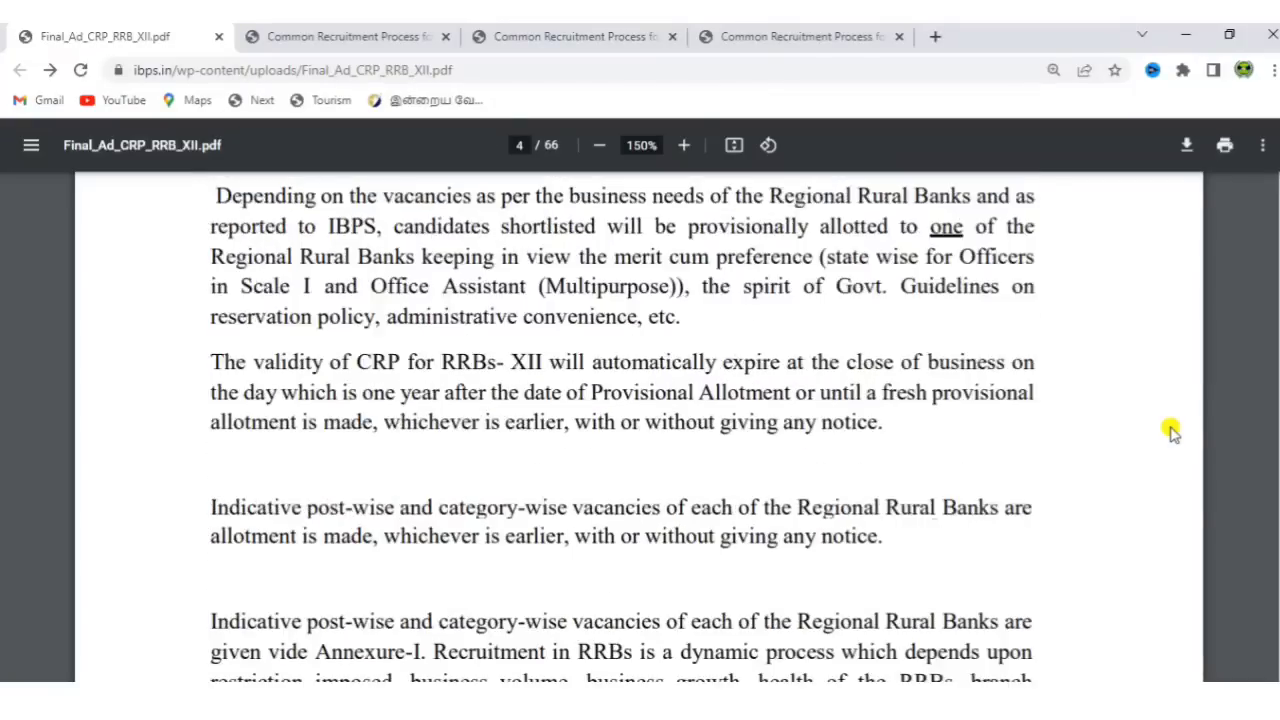
{"action": "scroll", "coordinate": [1172, 430], "scroll_direction": "down", "scroll_amount": 15}
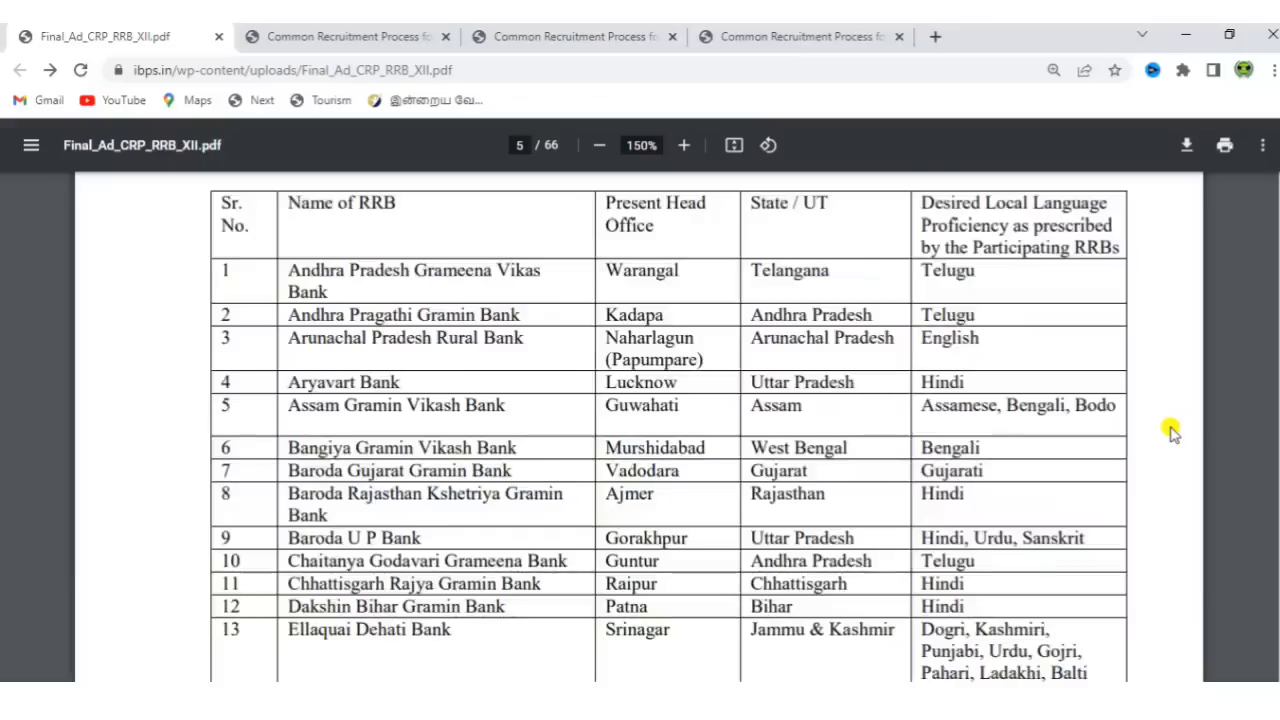
{"action": "scroll", "coordinate": [1172, 430], "scroll_direction": "up", "scroll_amount": 5}
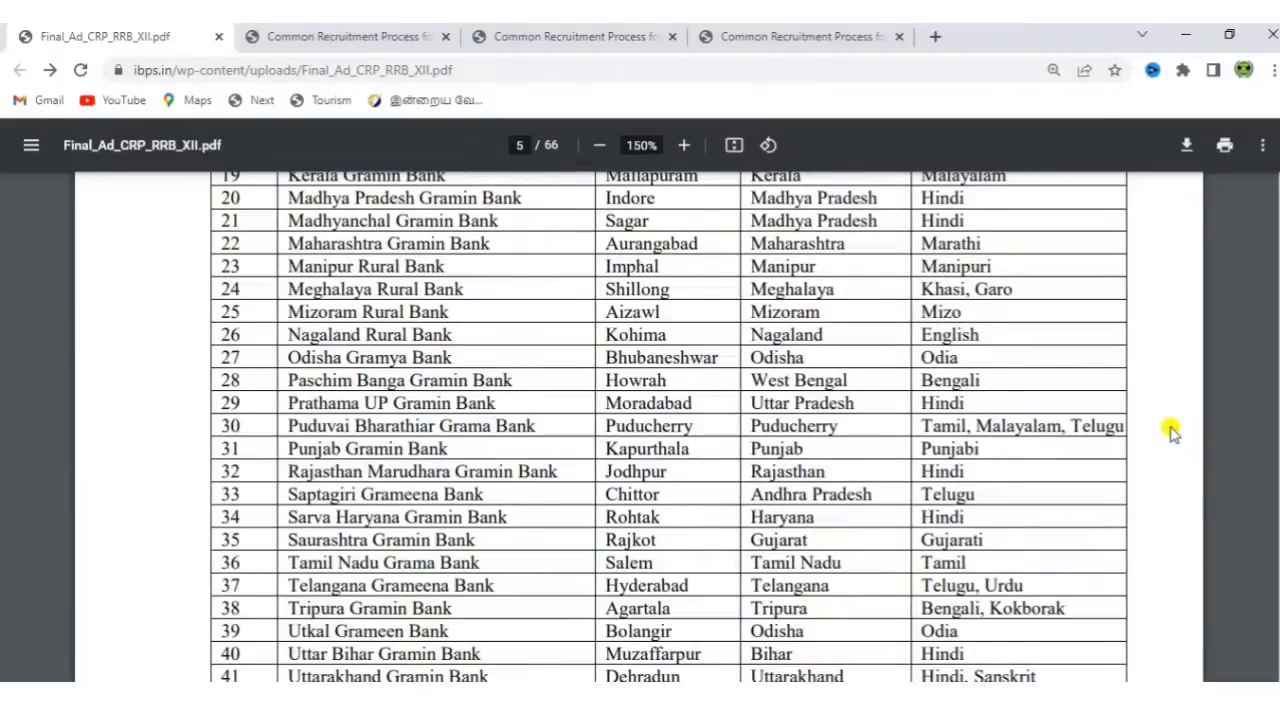
{"action": "scroll", "coordinate": [1172, 430], "scroll_direction": "up", "scroll_amount": 3}
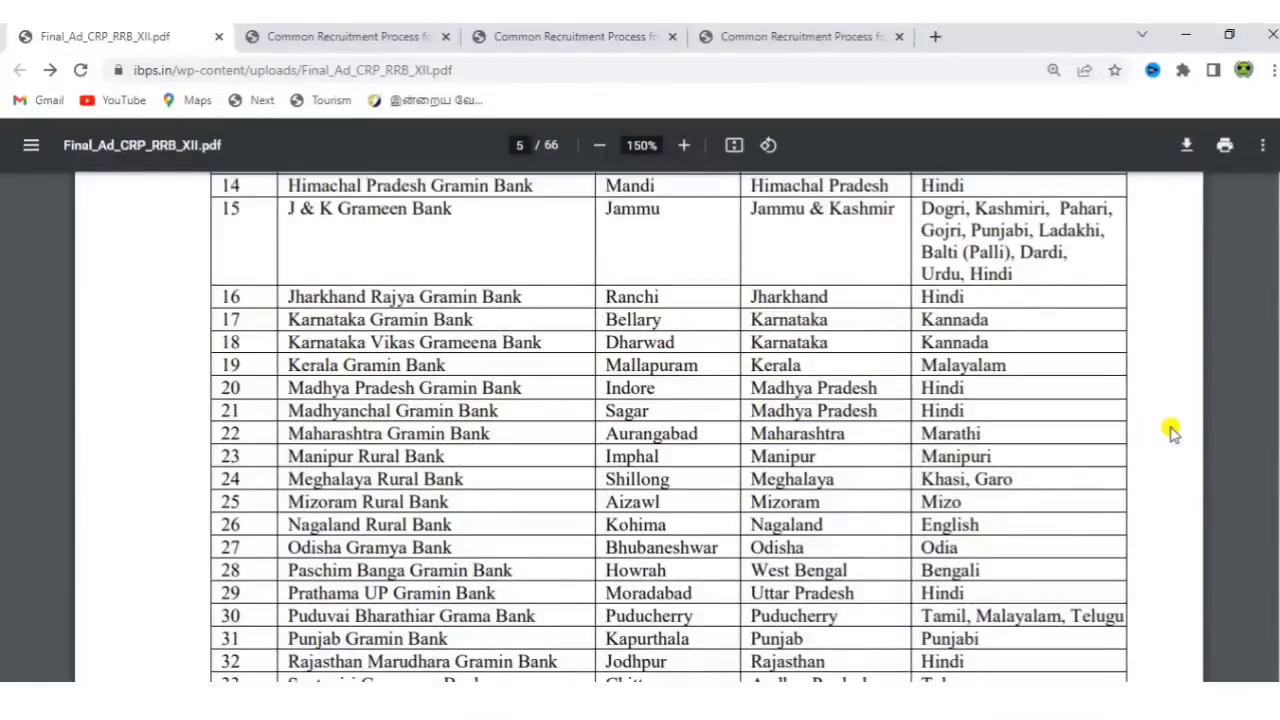
{"action": "scroll", "coordinate": [1172, 430], "scroll_direction": "down", "scroll_amount": 5}
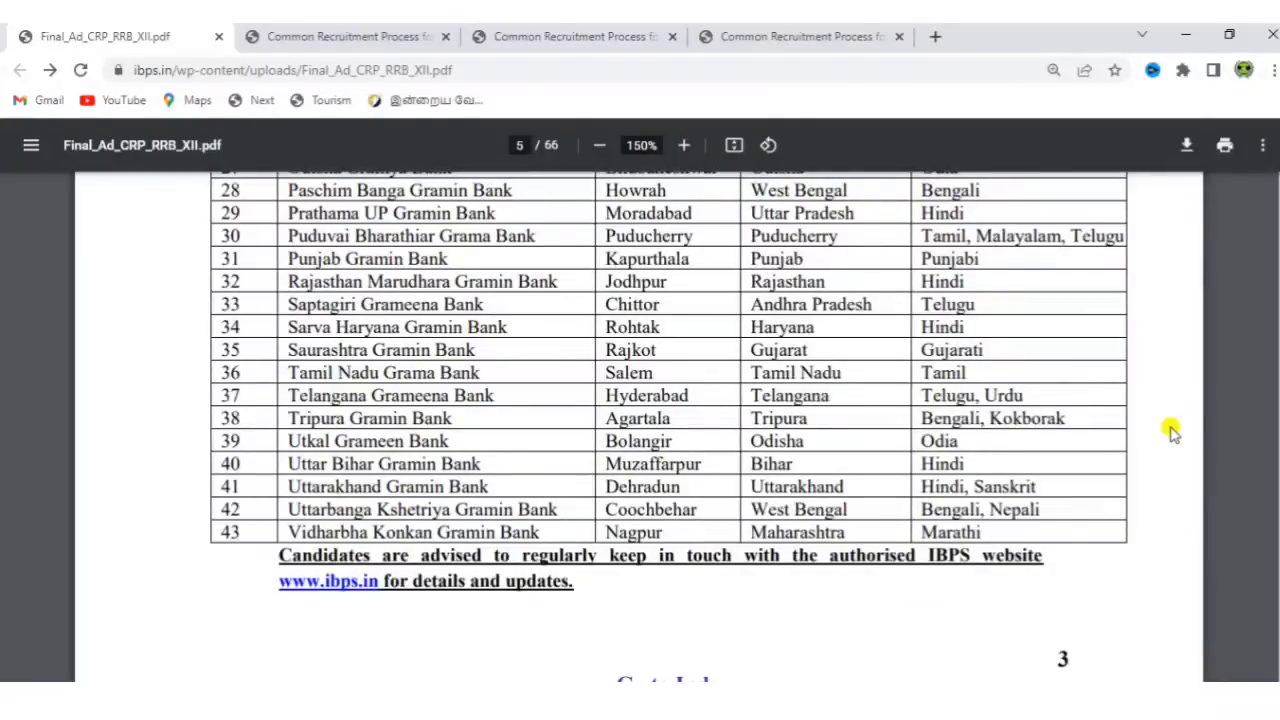
{"action": "scroll", "coordinate": [1172, 430], "scroll_direction": "down", "scroll_amount": 10}
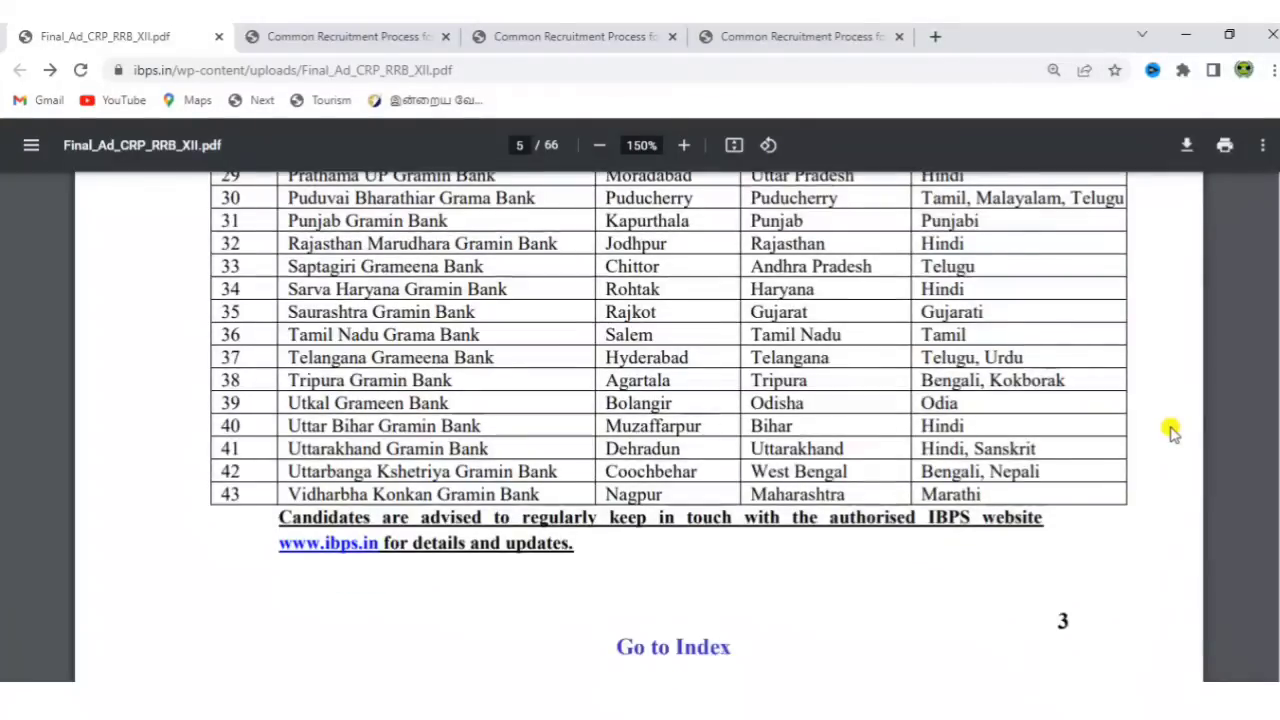
Step: Review the nationality requirements, the age limits for each post and the age relaxation table by category
{"action": "scroll", "coordinate": [1172, 430], "scroll_direction": "down", "scroll_amount": 10}
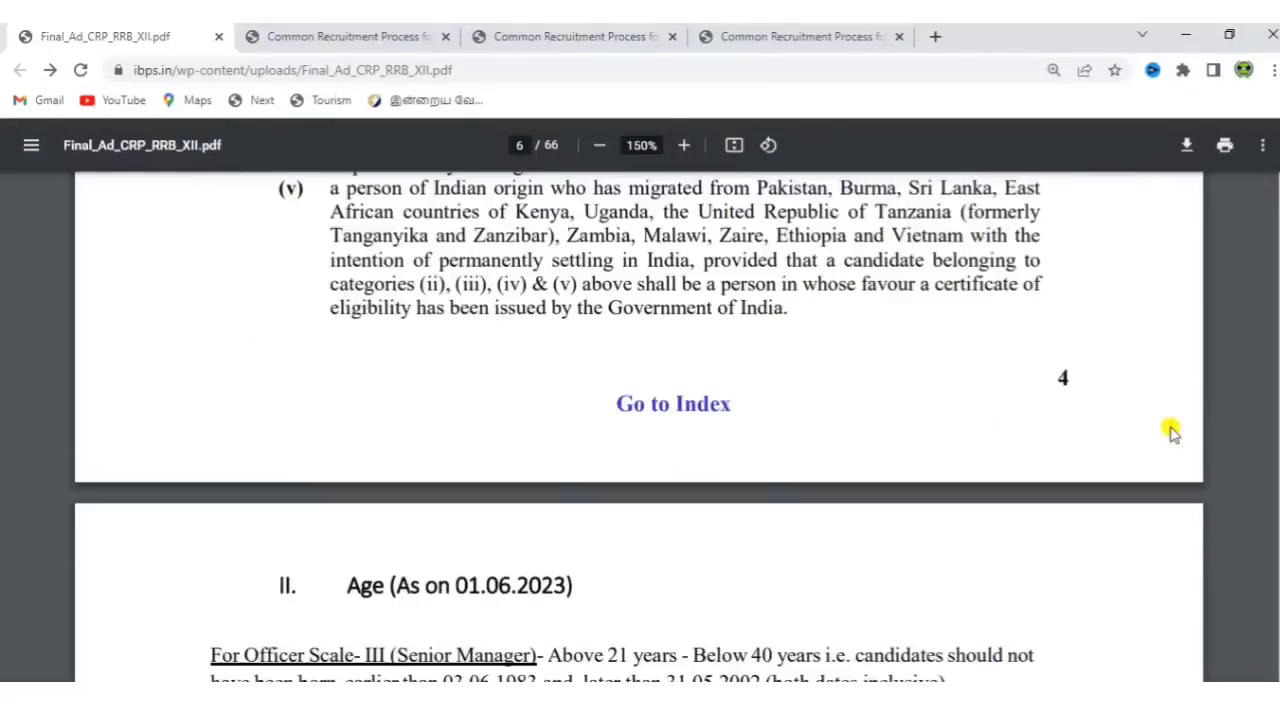
{"action": "scroll", "coordinate": [1172, 430], "scroll_direction": "up", "scroll_amount": 3}
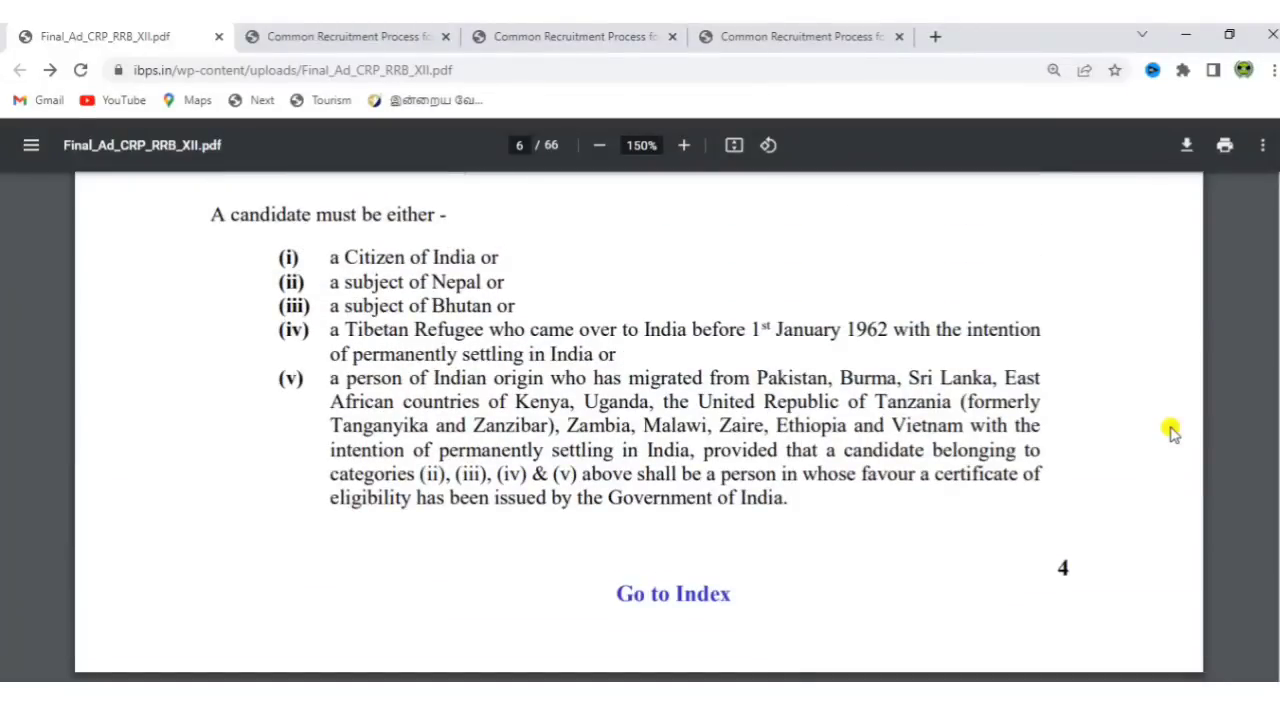
{"action": "scroll", "coordinate": [1172, 430], "scroll_direction": "down", "scroll_amount": 6}
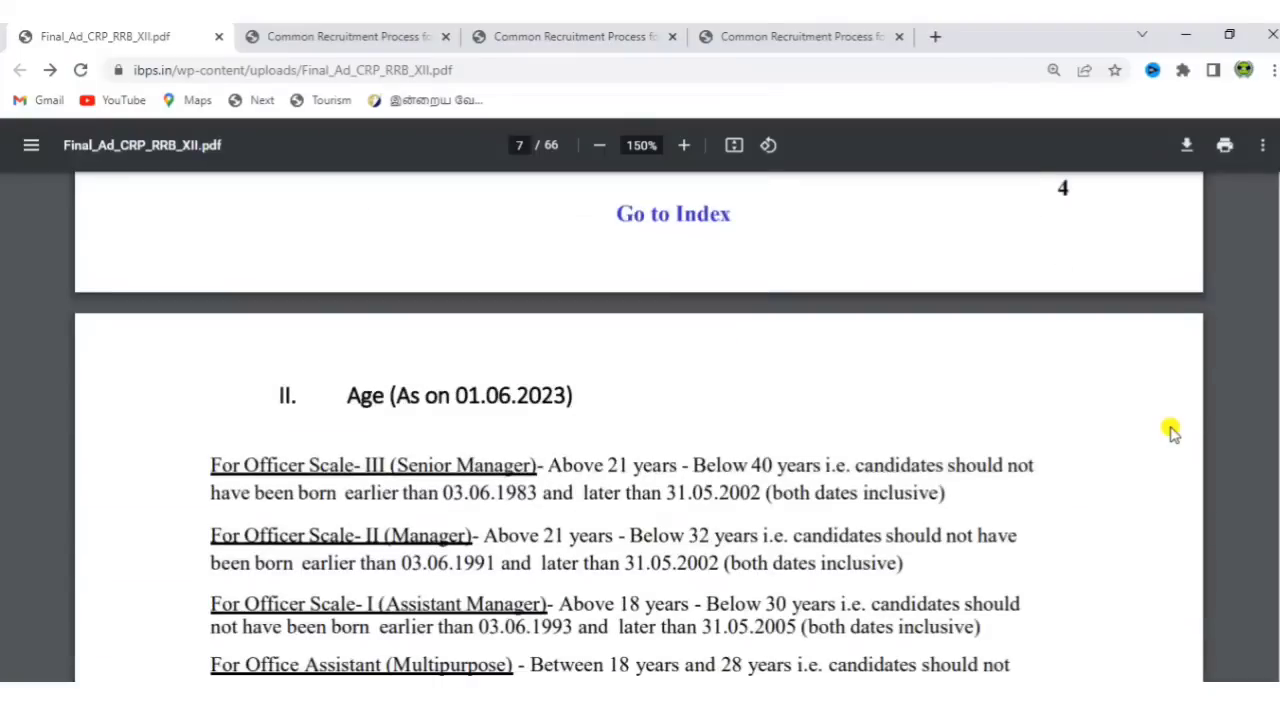
{"action": "scroll", "coordinate": [1172, 430], "scroll_direction": "down", "scroll_amount": 2}
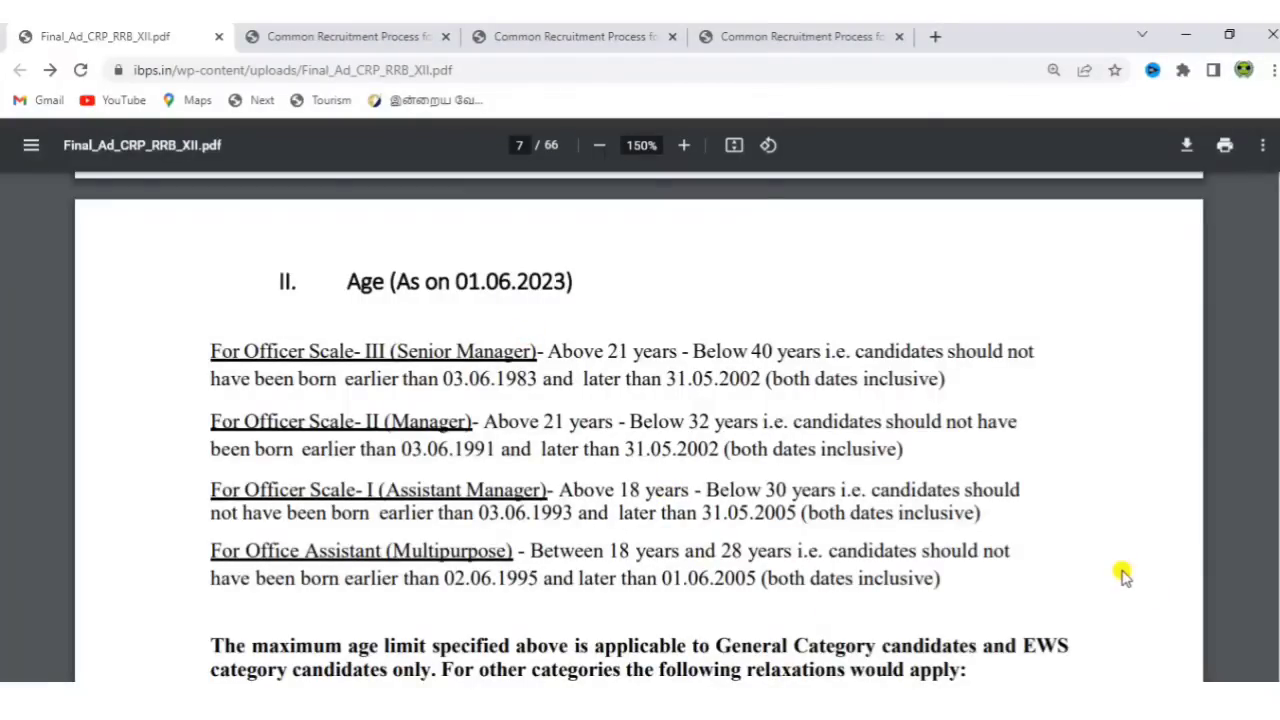
{"action": "scroll", "coordinate": [1122, 575], "scroll_direction": "down", "scroll_amount": 3}
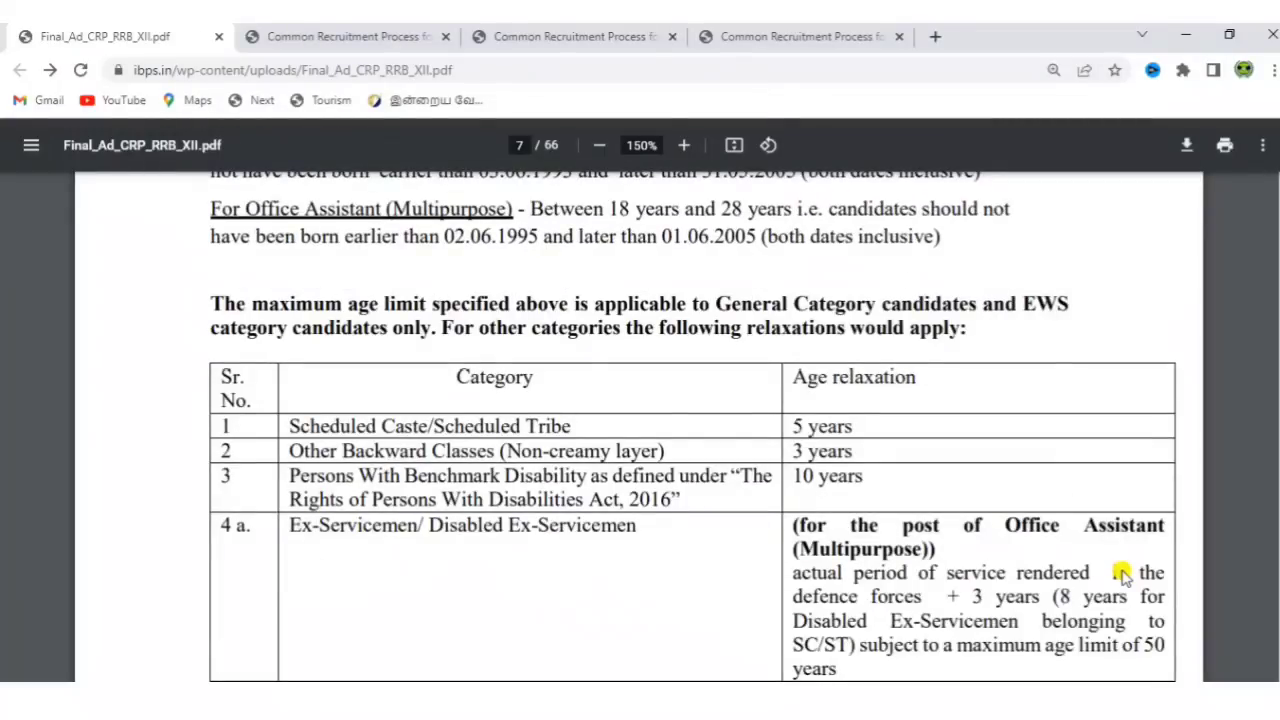
{"action": "scroll", "coordinate": [1122, 575], "scroll_direction": "down", "scroll_amount": 1}
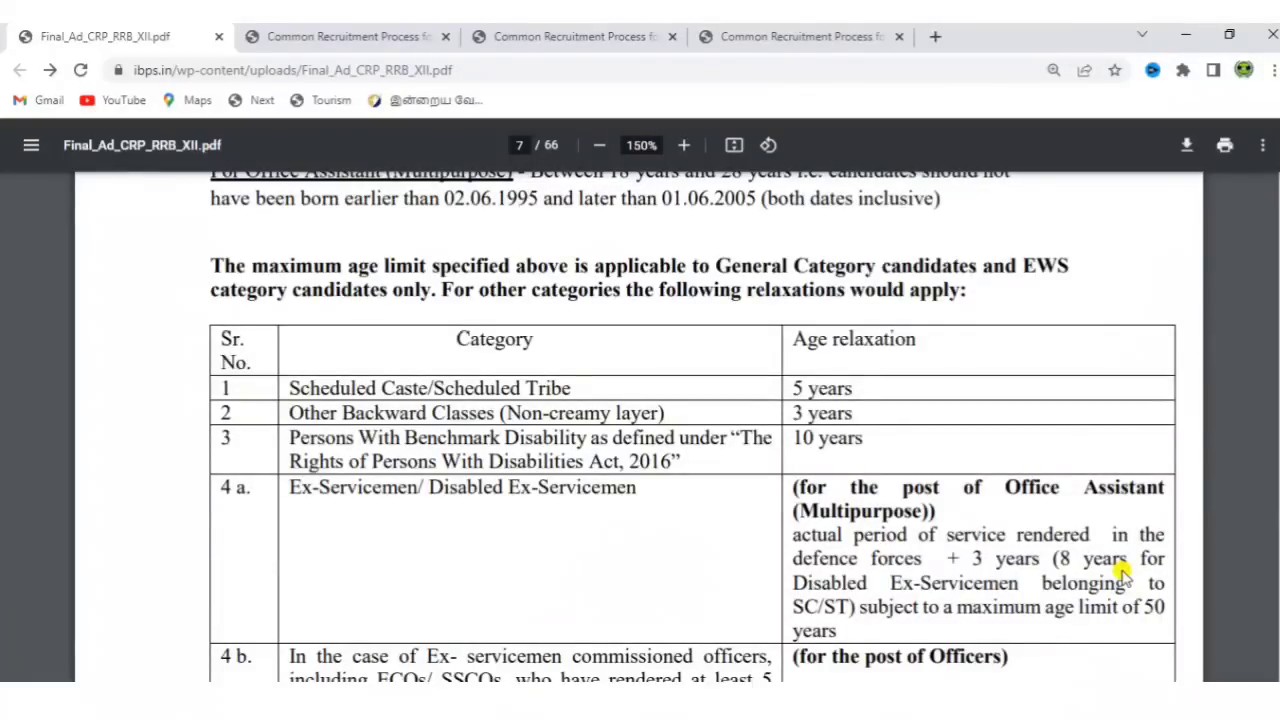
{"action": "scroll", "coordinate": [1122, 572], "scroll_direction": "down", "scroll_amount": 5}
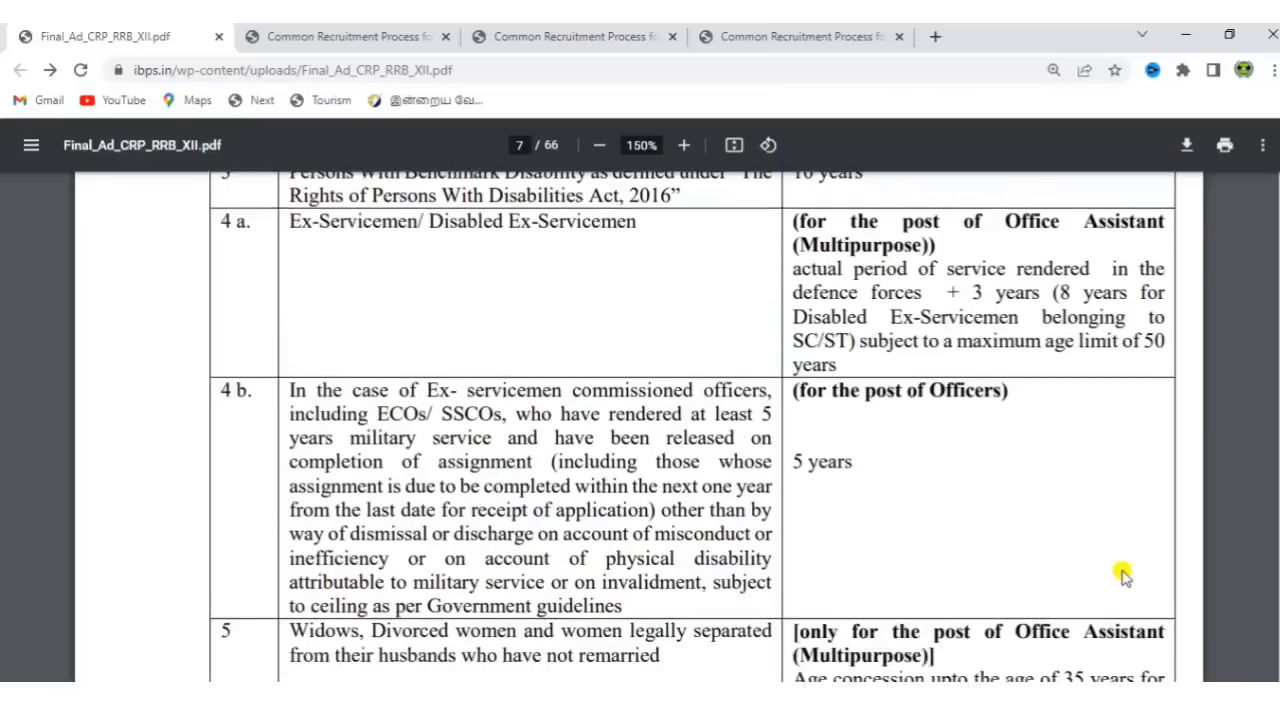
Step: Skim the reservation rules for persons with benchmark disabilities, the scribe guidelines, the ex-servicemen definitions and the EWS criteria
{"action": "scroll", "coordinate": [1122, 572], "scroll_direction": "down", "scroll_amount": 15}
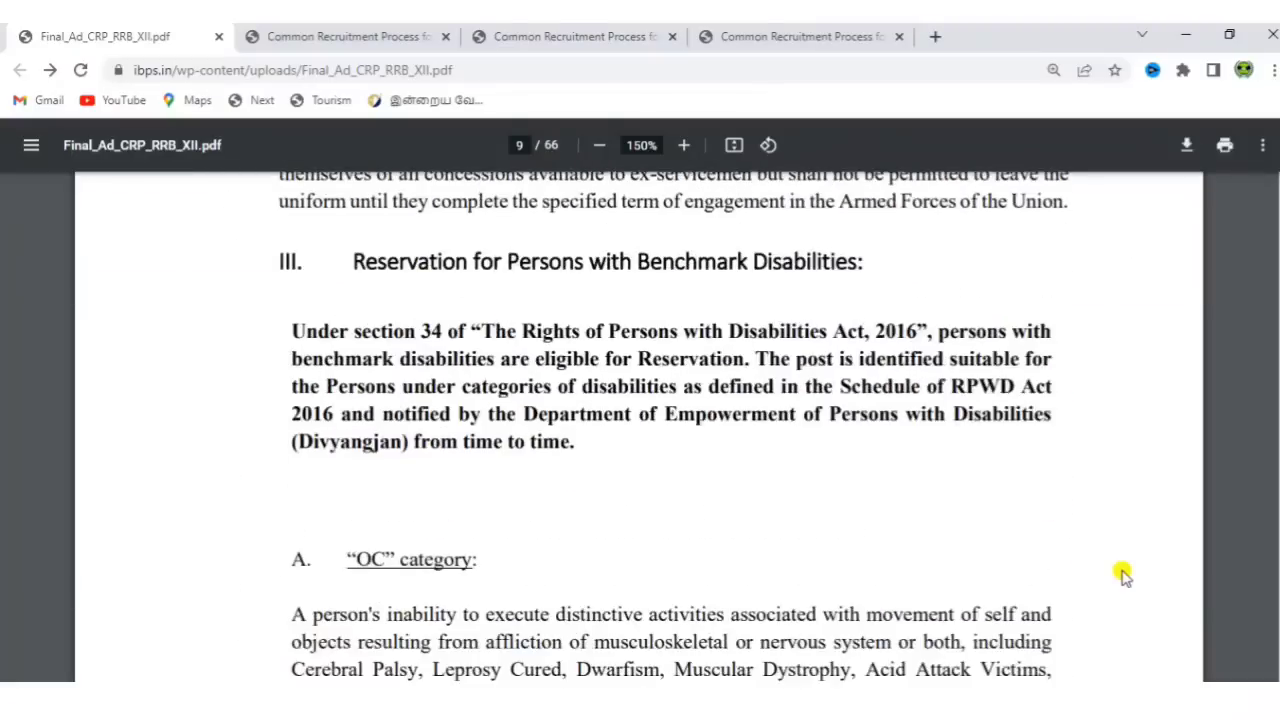
{"action": "scroll", "coordinate": [1122, 572], "scroll_direction": "down", "scroll_amount": 15}
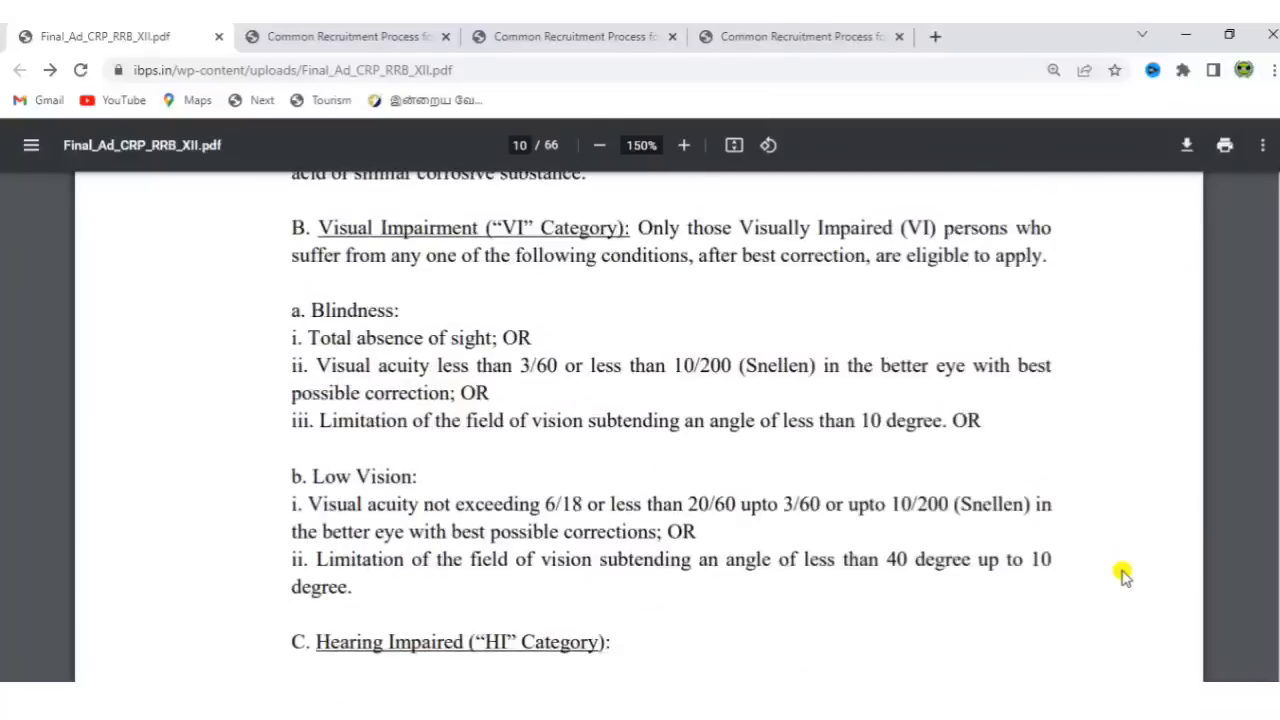
{"action": "scroll", "coordinate": [1122, 572], "scroll_direction": "down", "scroll_amount": 15}
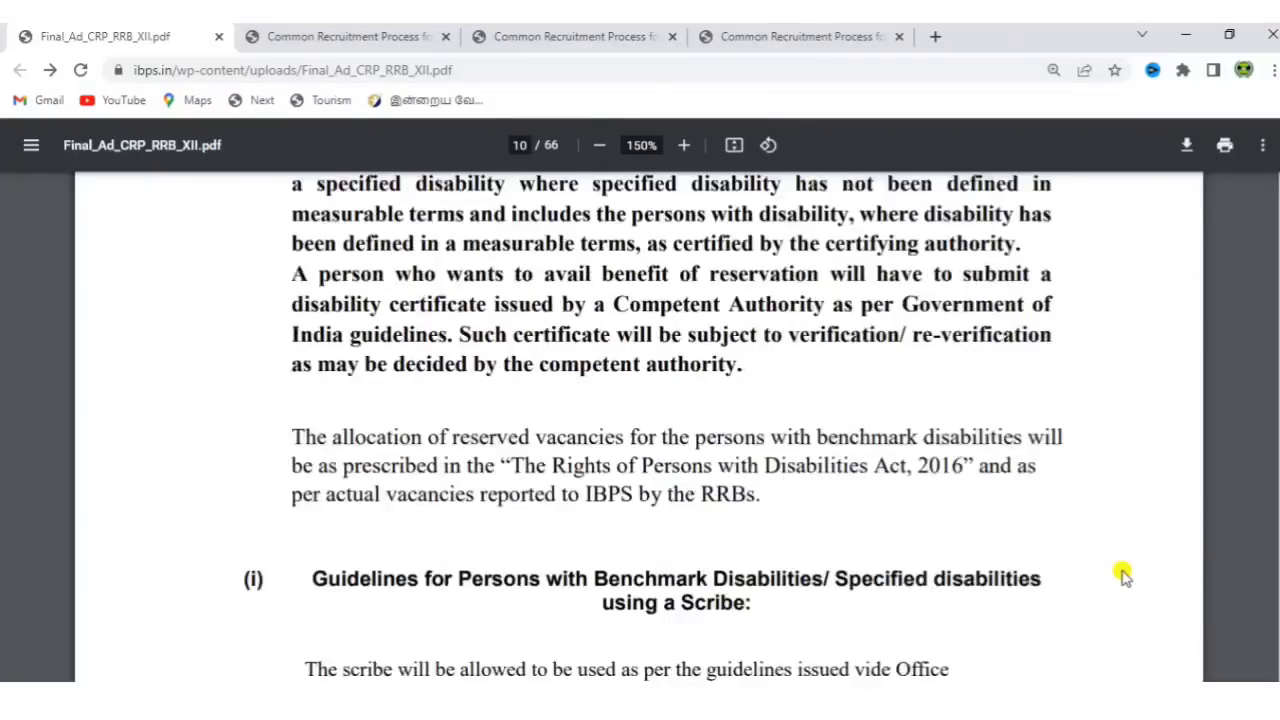
{"action": "scroll", "coordinate": [1122, 572], "scroll_direction": "down", "scroll_amount": 15}
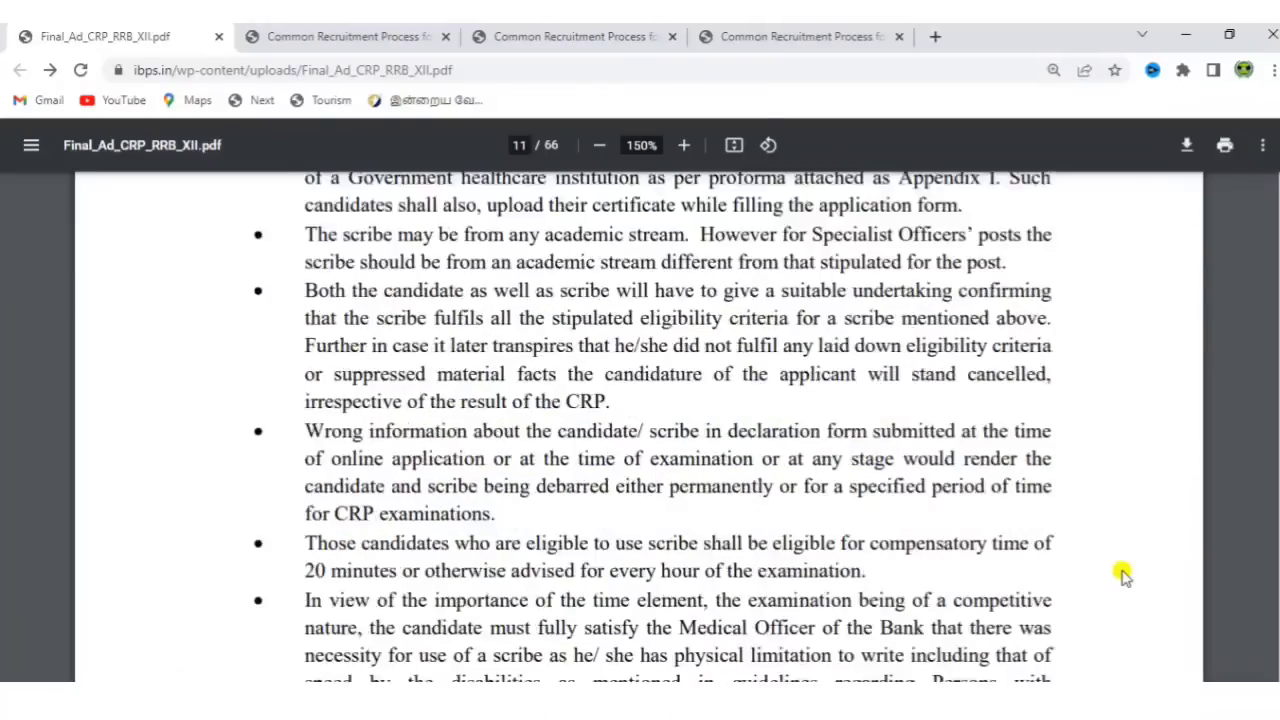
{"action": "scroll", "coordinate": [1122, 572], "scroll_direction": "down", "scroll_amount": 15}
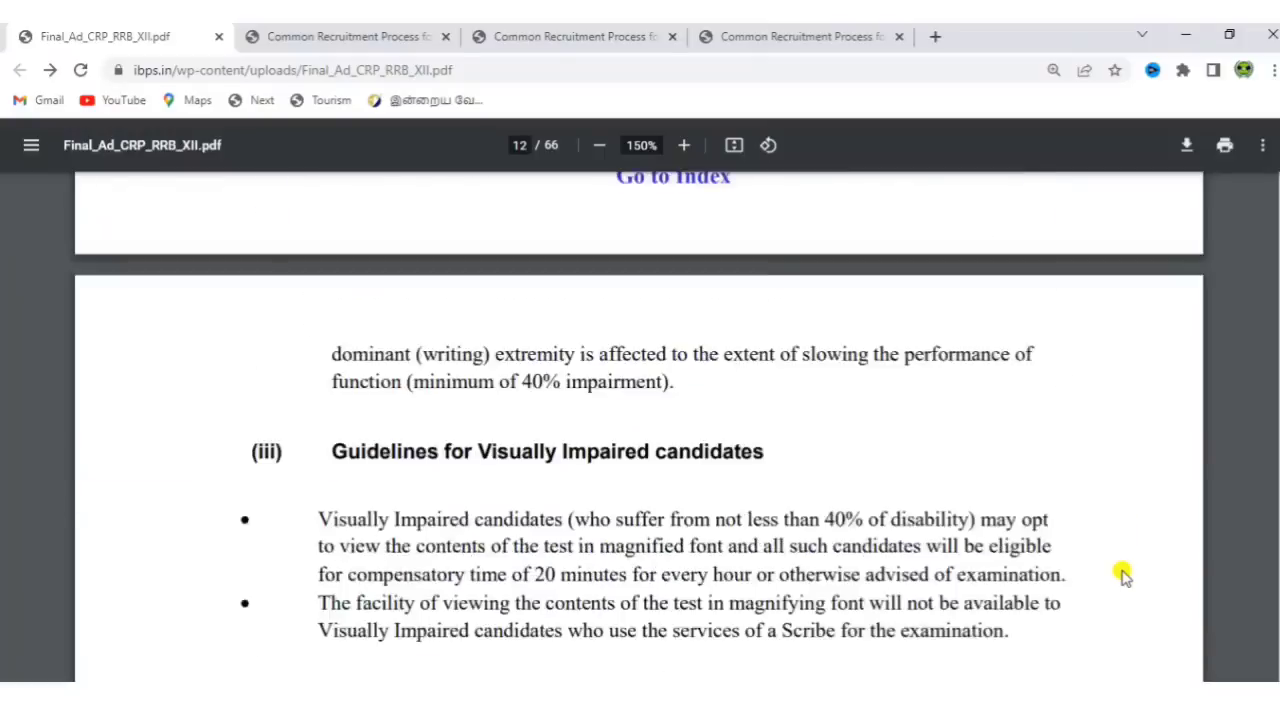
{"action": "scroll", "coordinate": [1122, 572], "scroll_direction": "down", "scroll_amount": 15}
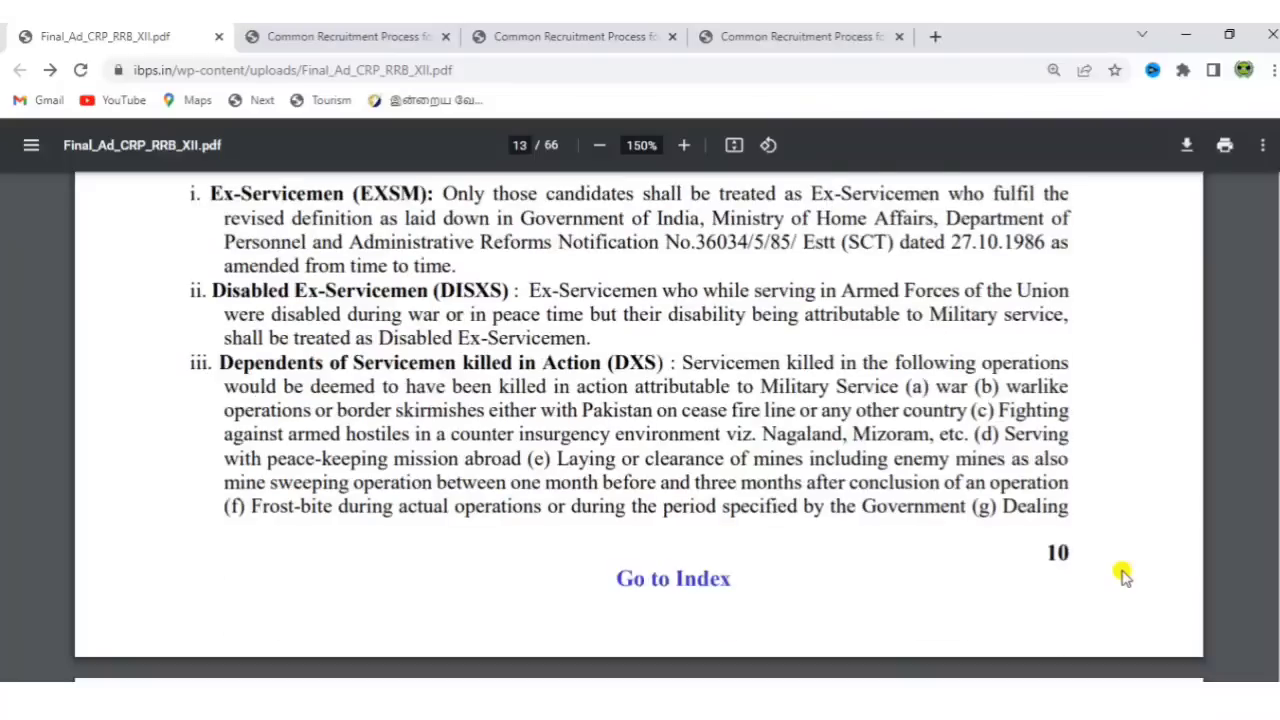
{"action": "scroll", "coordinate": [1122, 572], "scroll_direction": "up", "scroll_amount": 10}
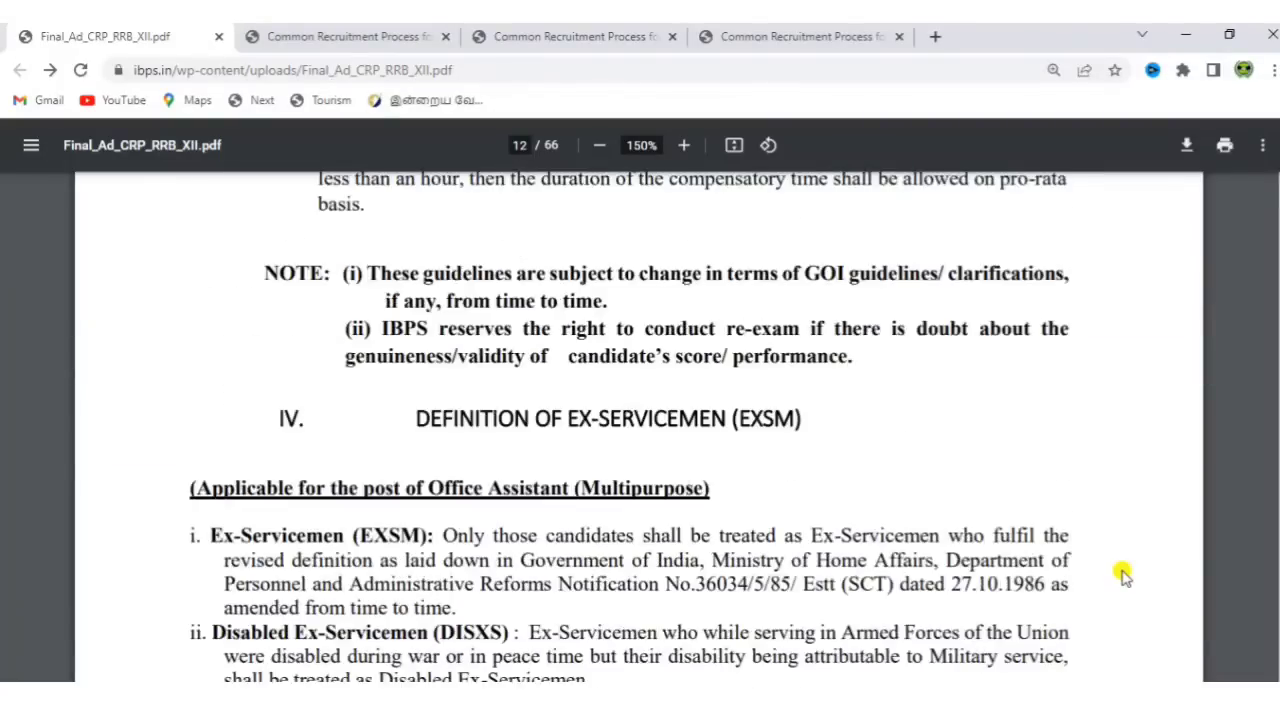
{"action": "scroll", "coordinate": [1122, 572], "scroll_direction": "down", "scroll_amount": 15}
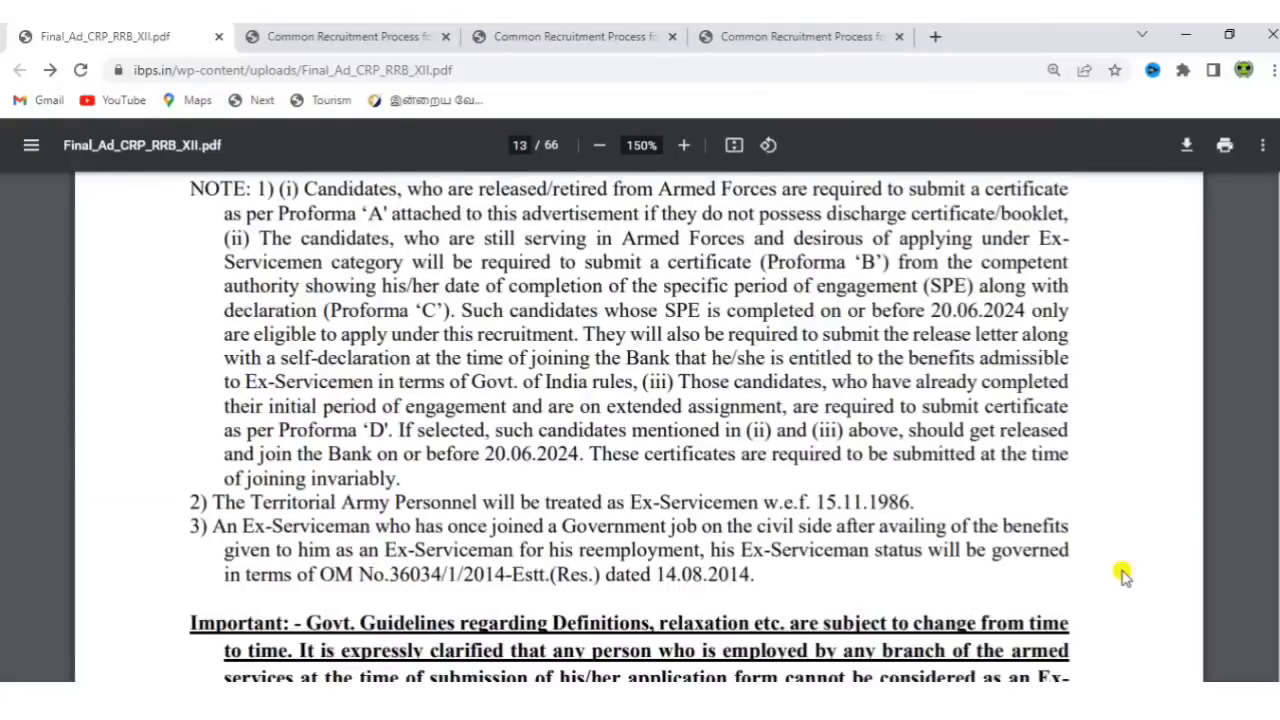
{"action": "scroll", "coordinate": [1122, 572], "scroll_direction": "down", "scroll_amount": 10}
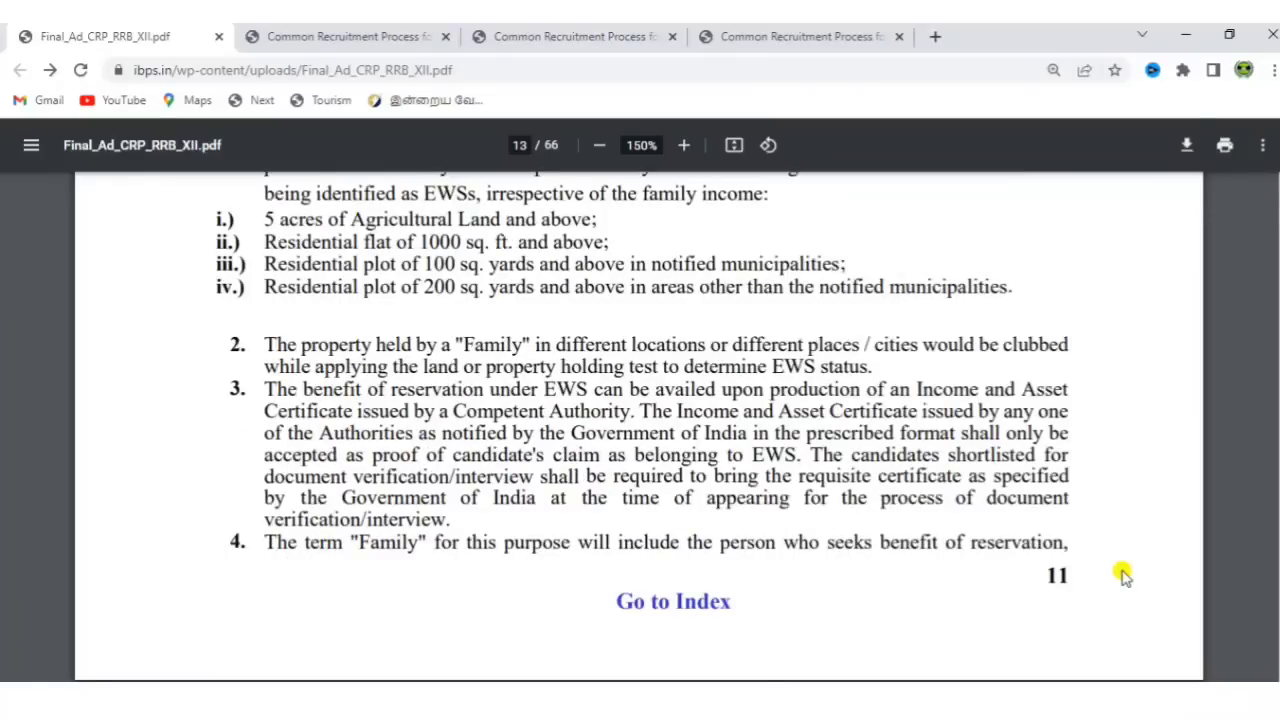
{"action": "scroll", "coordinate": [1122, 574], "scroll_direction": "down", "scroll_amount": 10}
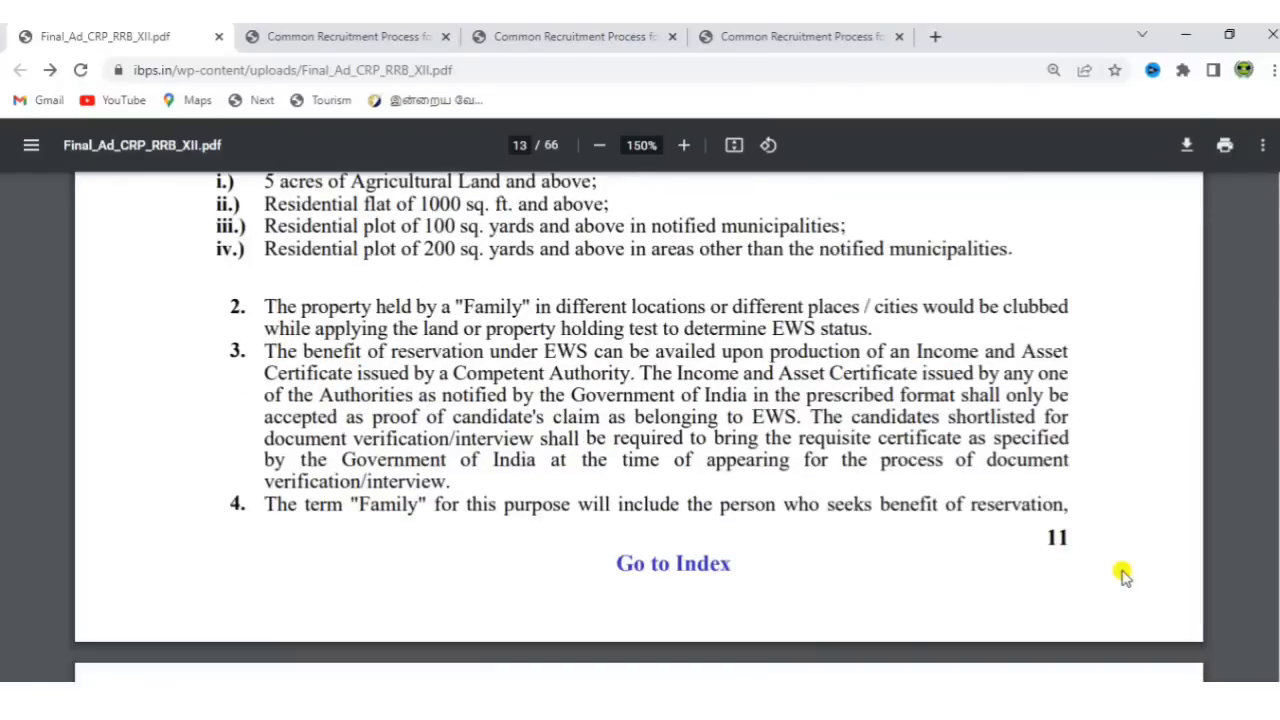
Step: Examine section VI on educational qualifications and post-qualification experience for every post, including its notes, up to the Credit History section
{"action": "scroll", "coordinate": [1122, 574], "scroll_direction": "down", "scroll_amount": 2}
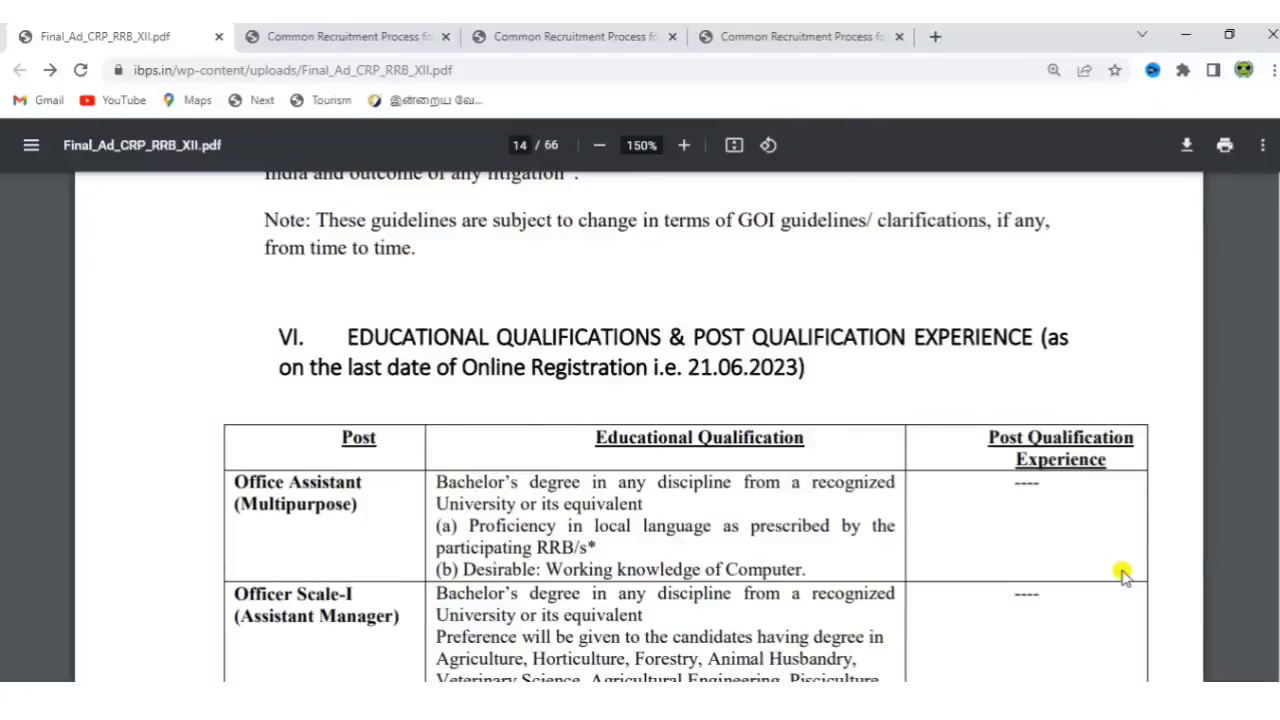
{"action": "scroll", "coordinate": [1122, 574], "scroll_direction": "down", "scroll_amount": 2}
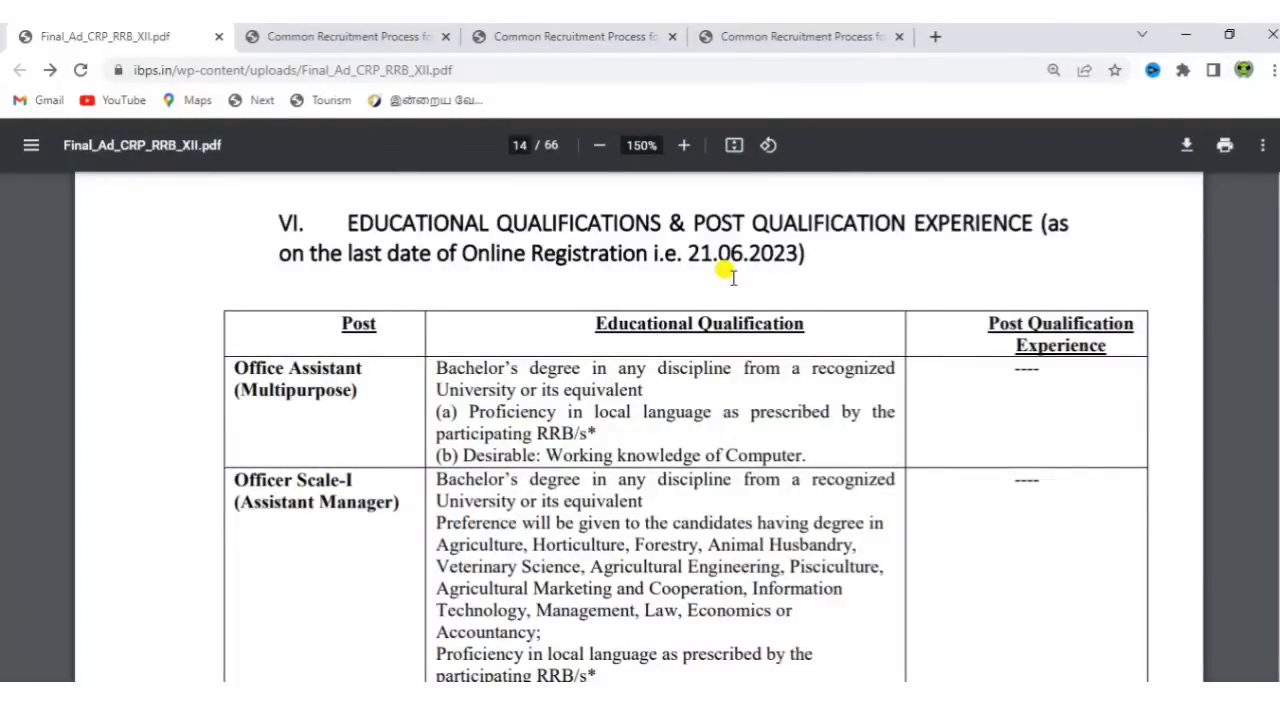
{"action": "scroll", "coordinate": [732, 278], "scroll_direction": "down", "scroll_amount": 1}
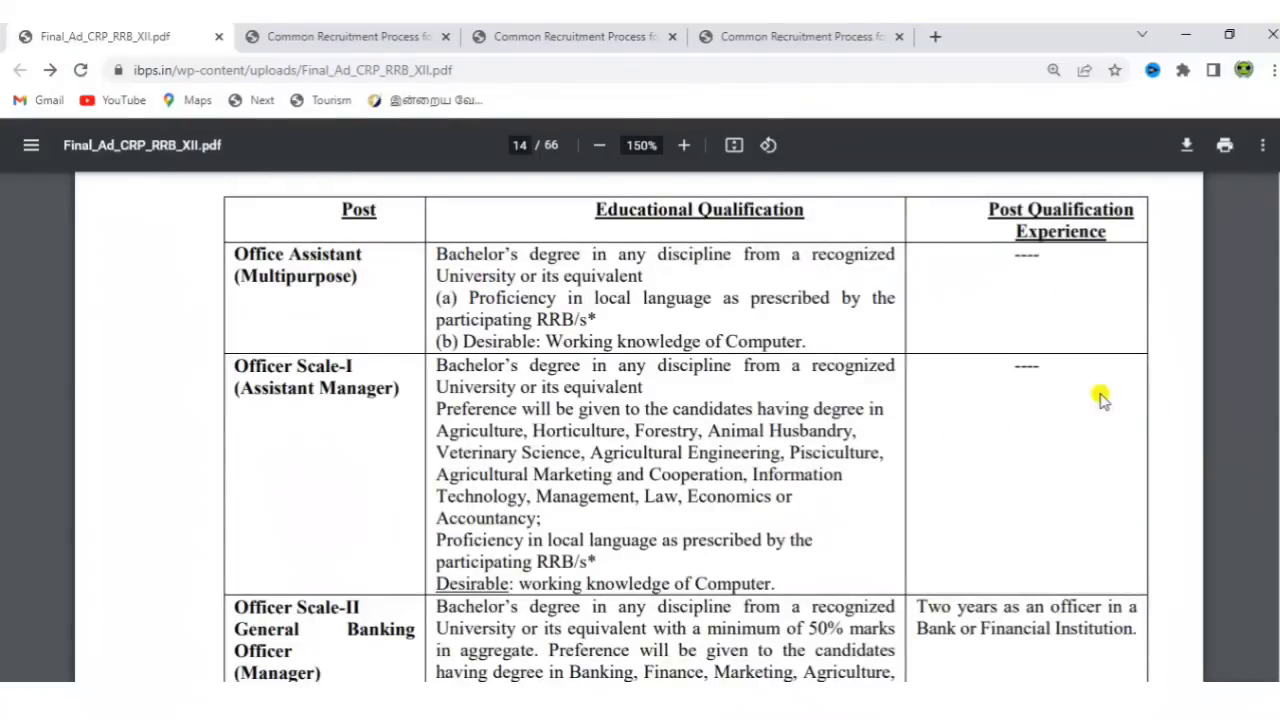
{"action": "scroll", "coordinate": [1168, 433], "scroll_direction": "down", "scroll_amount": 3}
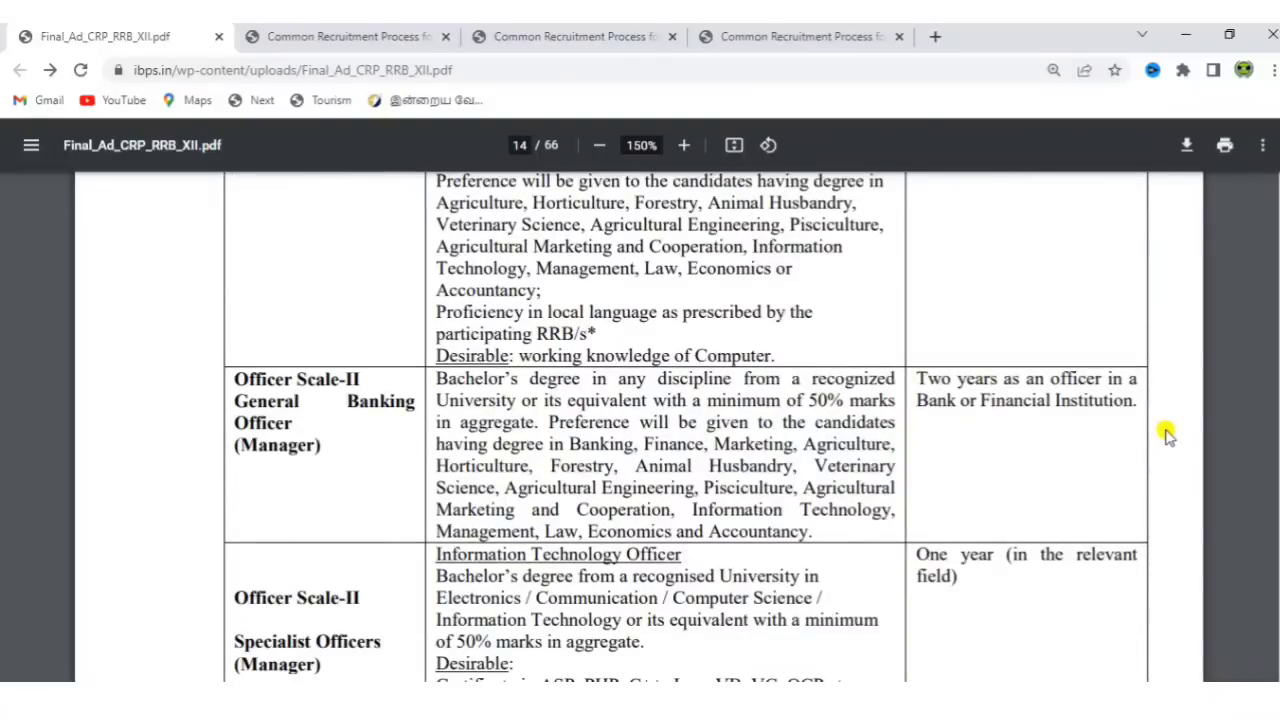
{"action": "scroll", "coordinate": [1168, 433], "scroll_direction": "down", "scroll_amount": 1}
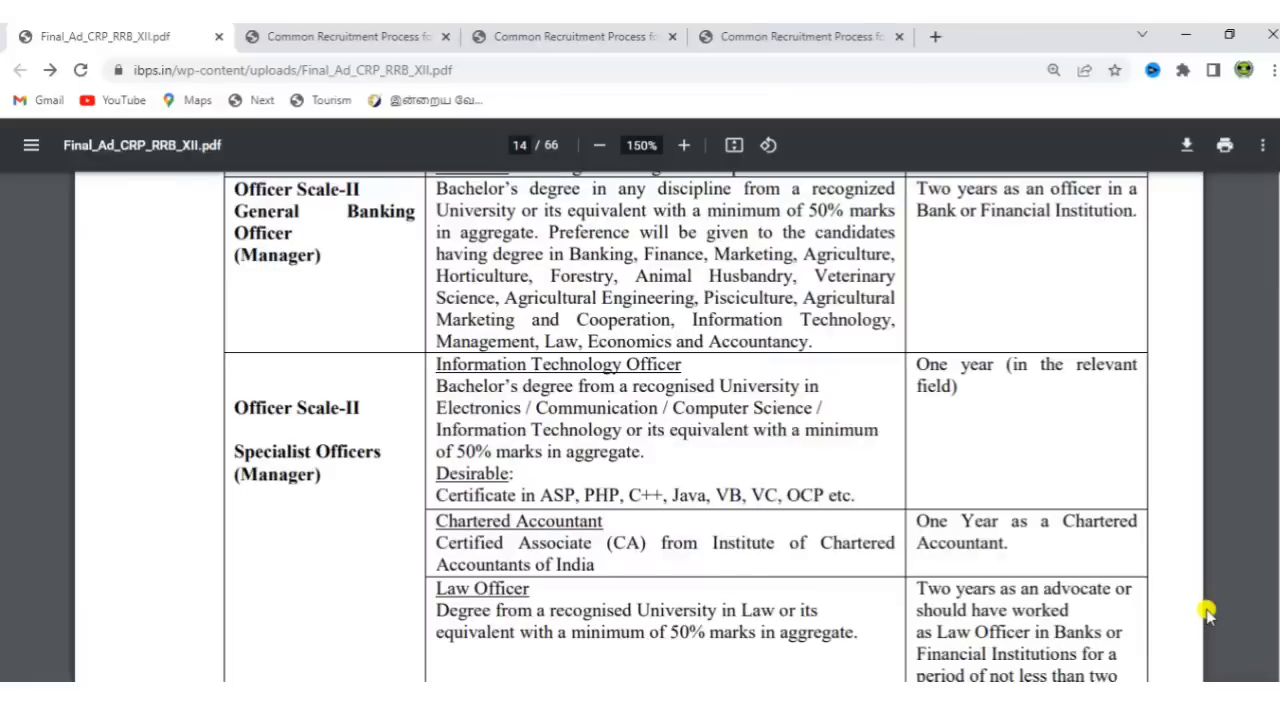
{"action": "scroll", "coordinate": [1207, 613], "scroll_direction": "down", "scroll_amount": 8}
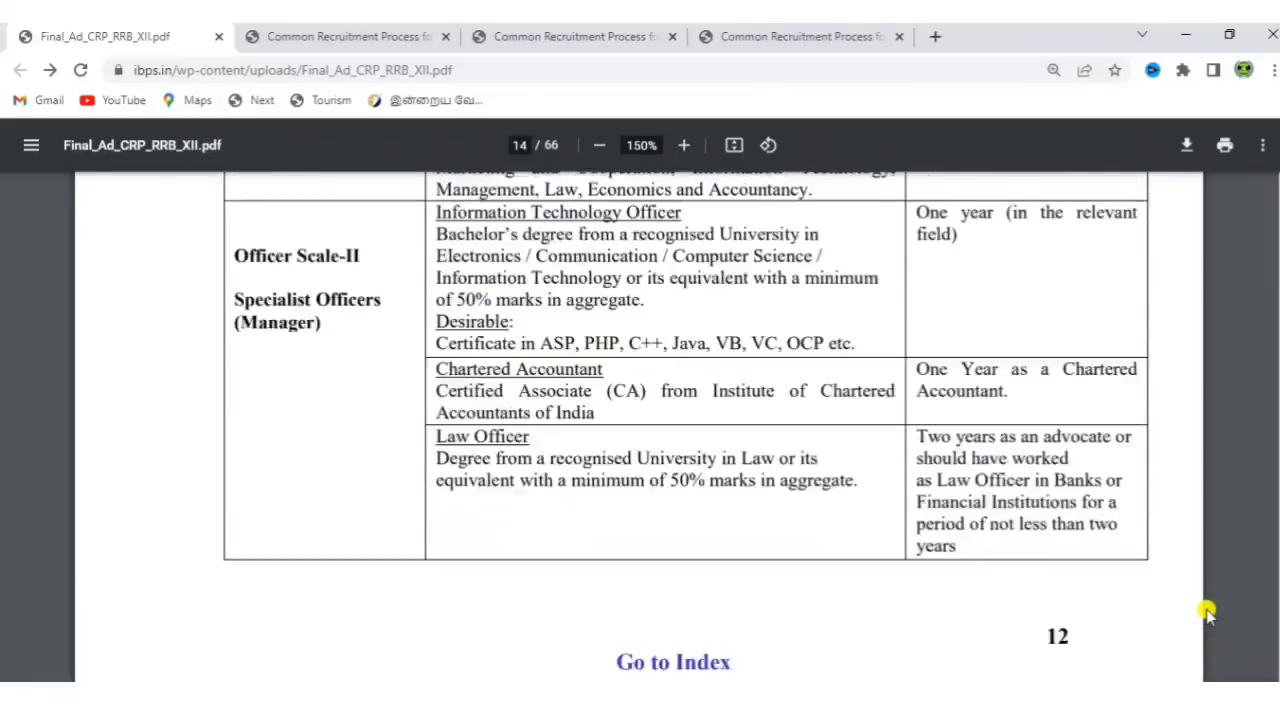
{"action": "scroll", "coordinate": [1207, 613], "scroll_direction": "down", "scroll_amount": 1}
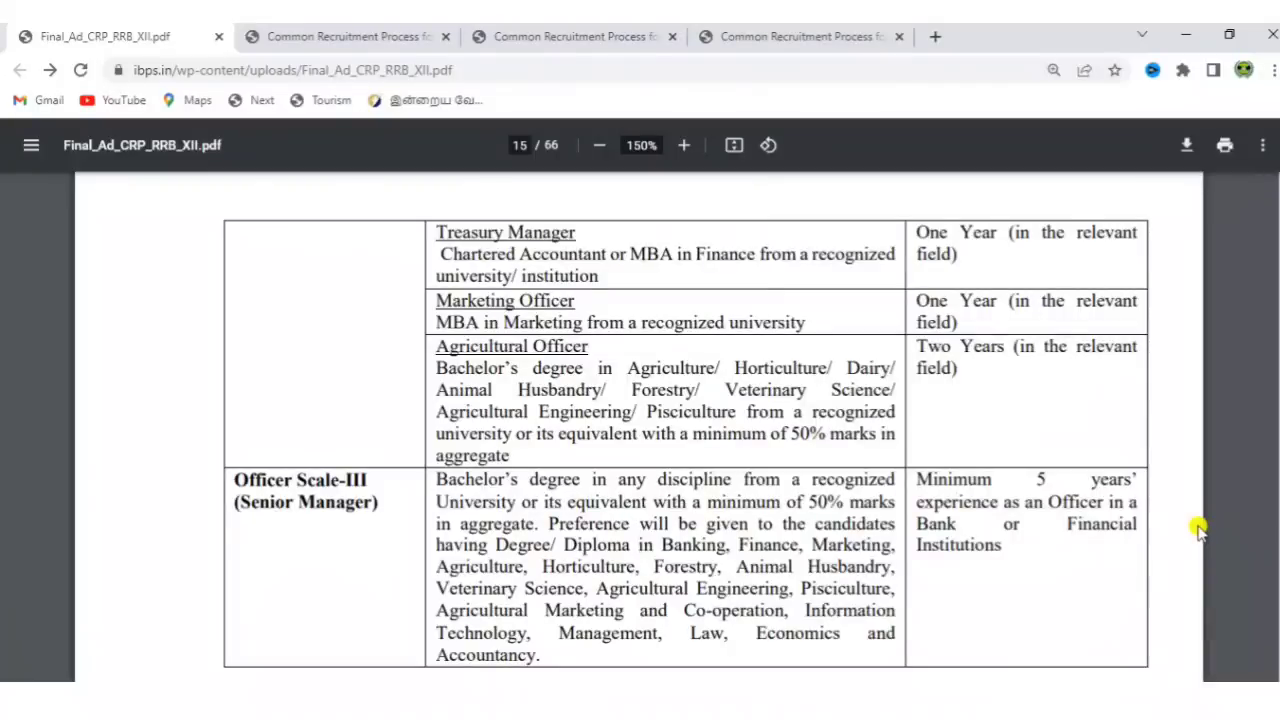
{"action": "scroll", "coordinate": [1198, 530], "scroll_direction": "down", "scroll_amount": 8}
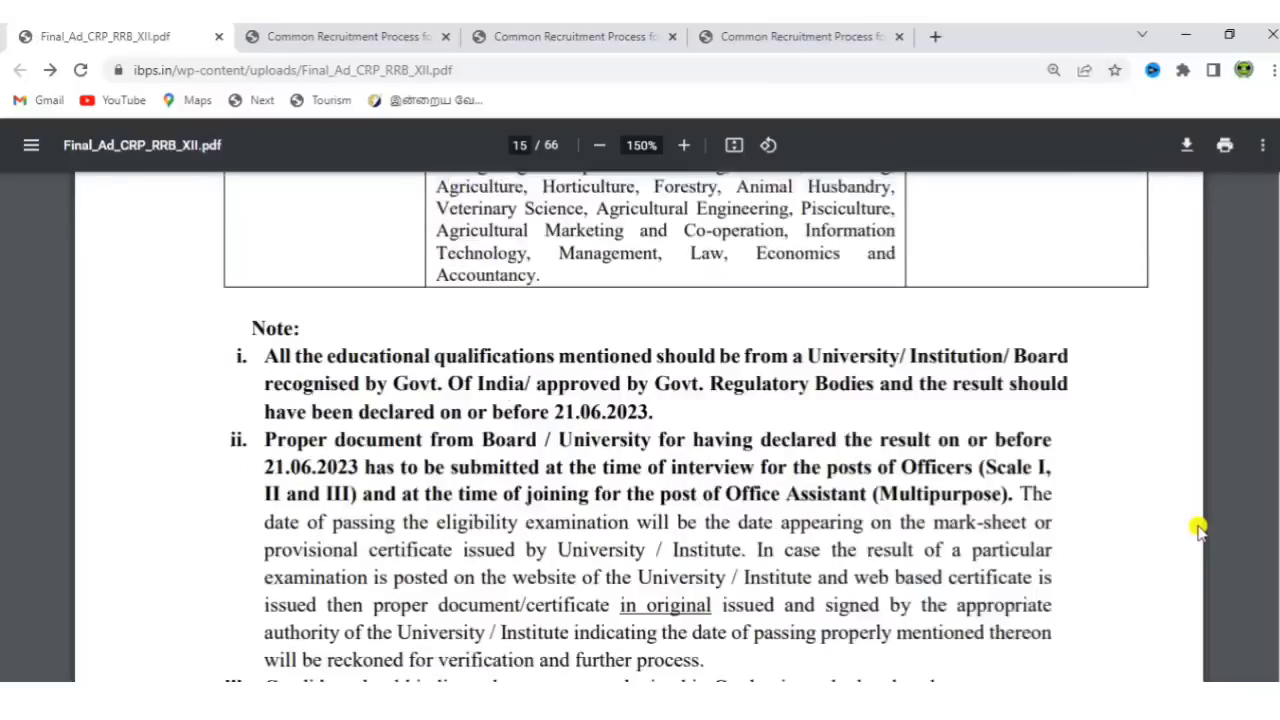
{"action": "scroll", "coordinate": [1198, 530], "scroll_direction": "down", "scroll_amount": 1}
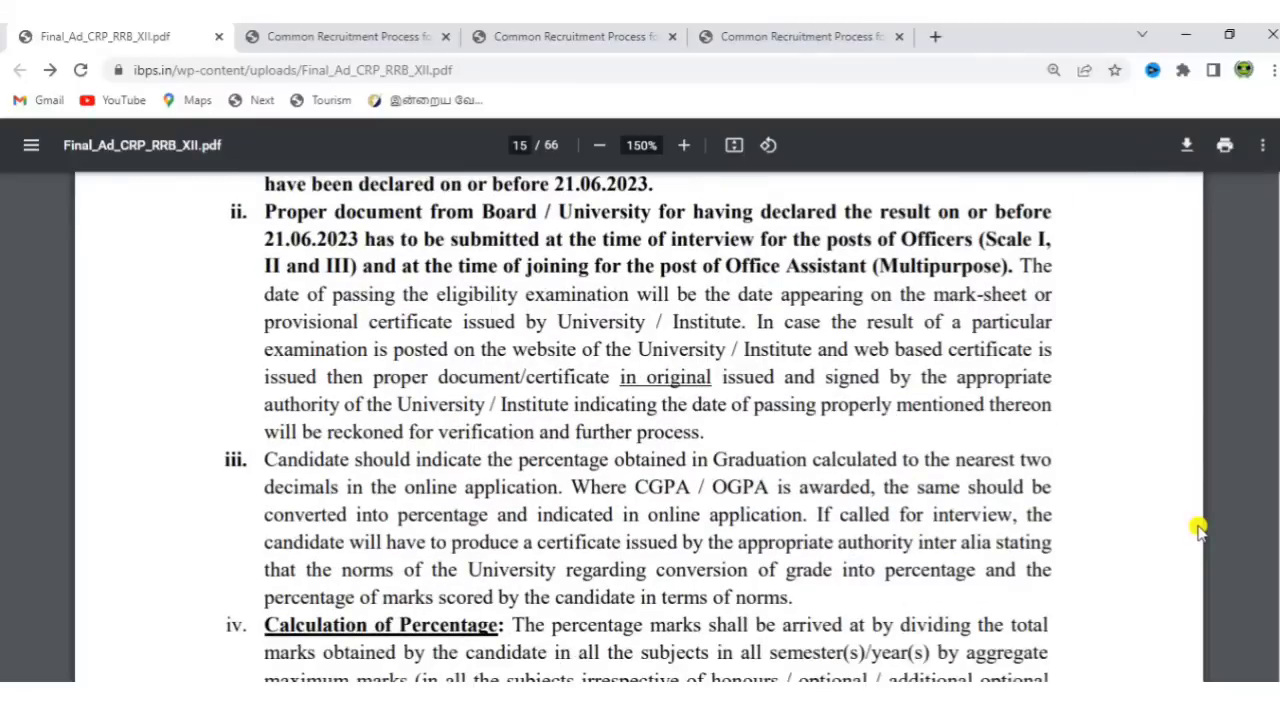
{"action": "scroll", "coordinate": [1198, 530], "scroll_direction": "up", "scroll_amount": 1}
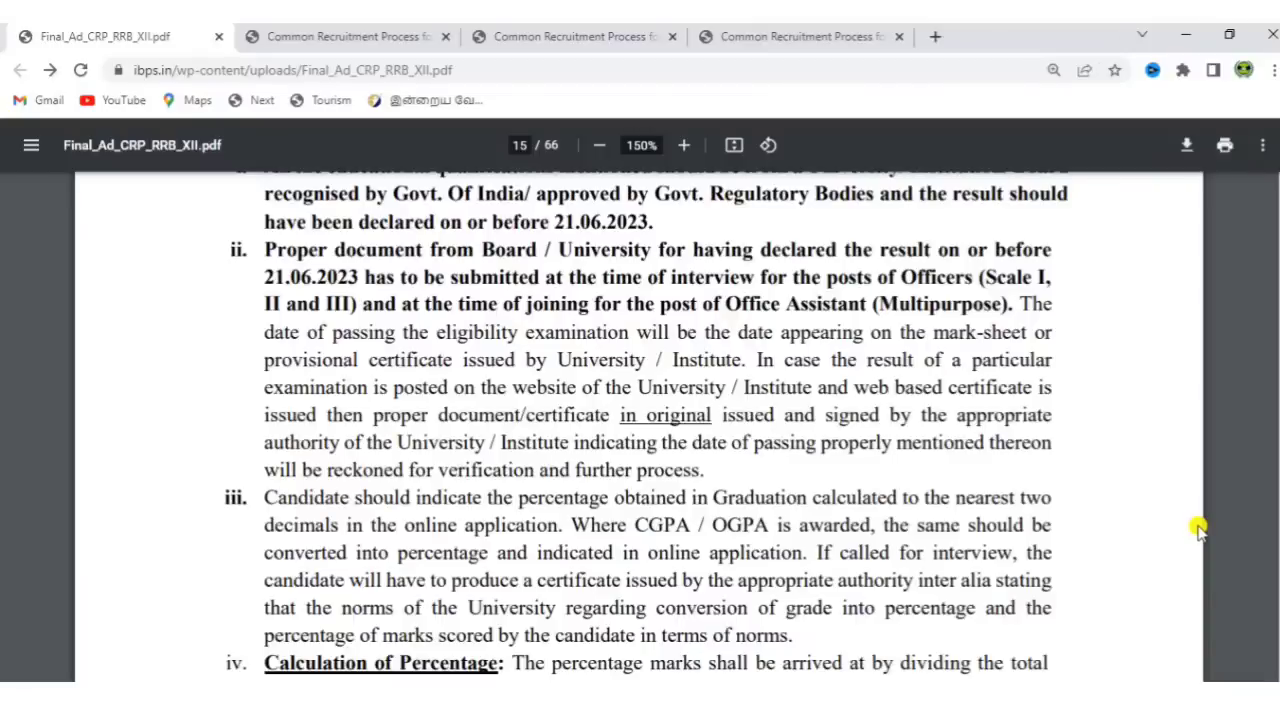
{"action": "scroll", "coordinate": [1198, 530], "scroll_direction": "down", "scroll_amount": 10}
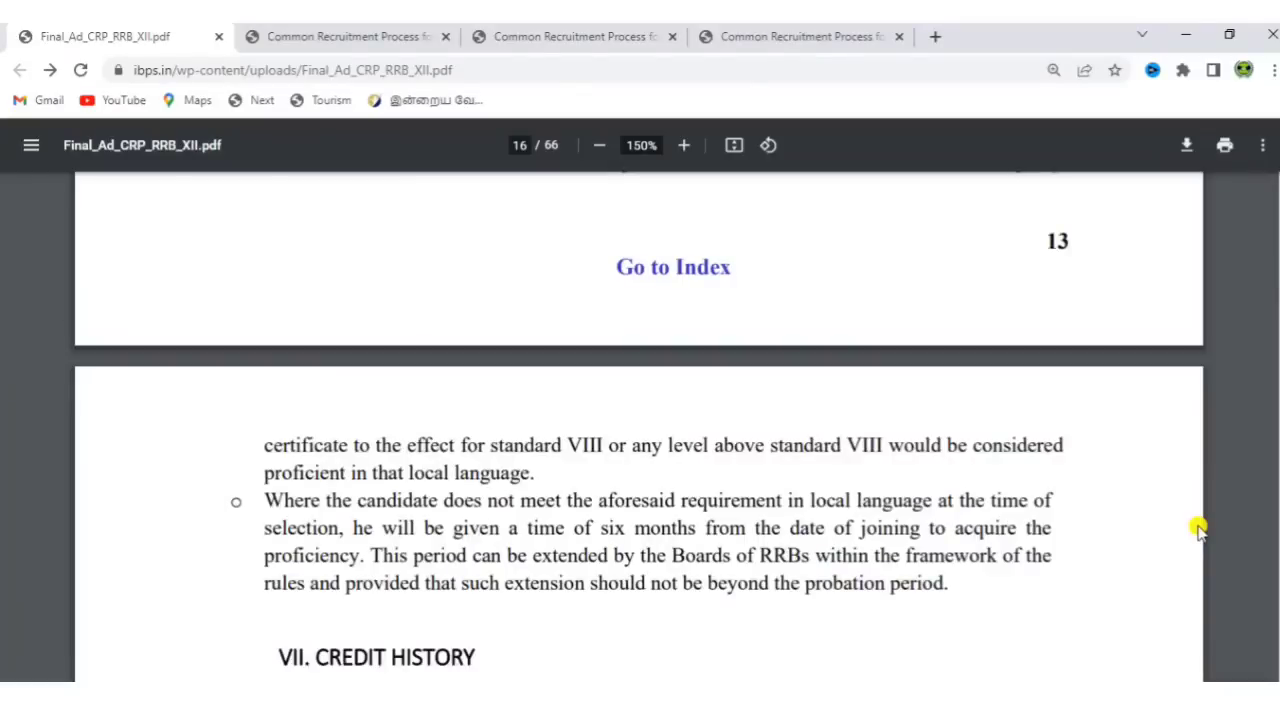
{"action": "scroll", "coordinate": [1198, 530], "scroll_direction": "down", "scroll_amount": 5}
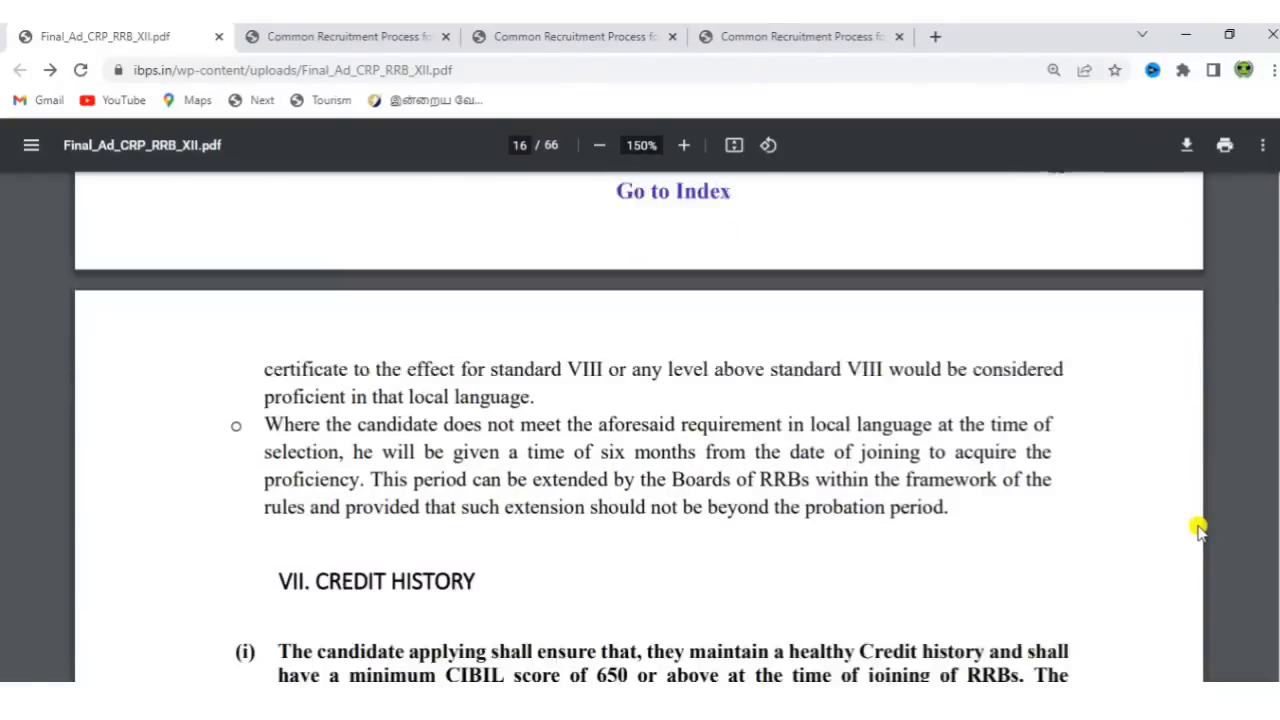
Step: Read the Credit History section and the application fees for the Officer and Office Assistant posts
{"action": "scroll", "coordinate": [1198, 530], "scroll_direction": "down", "scroll_amount": 4}
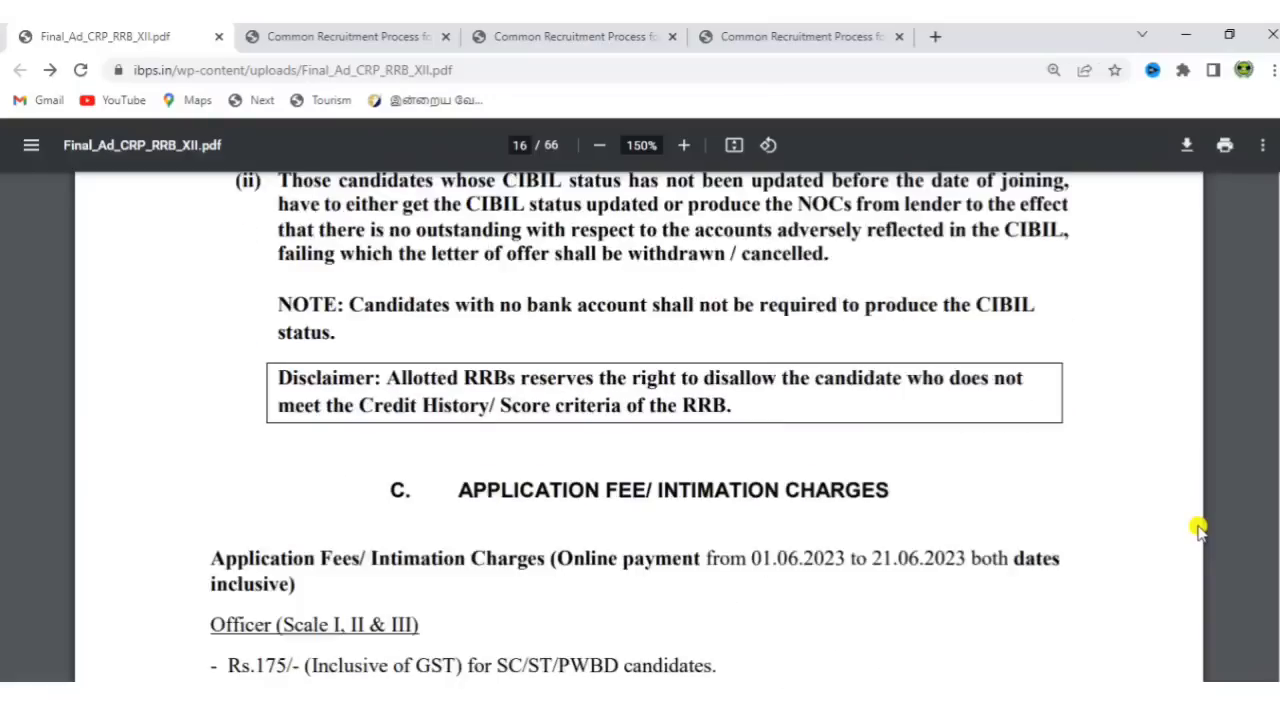
{"action": "scroll", "coordinate": [1198, 530], "scroll_direction": "down", "scroll_amount": 2}
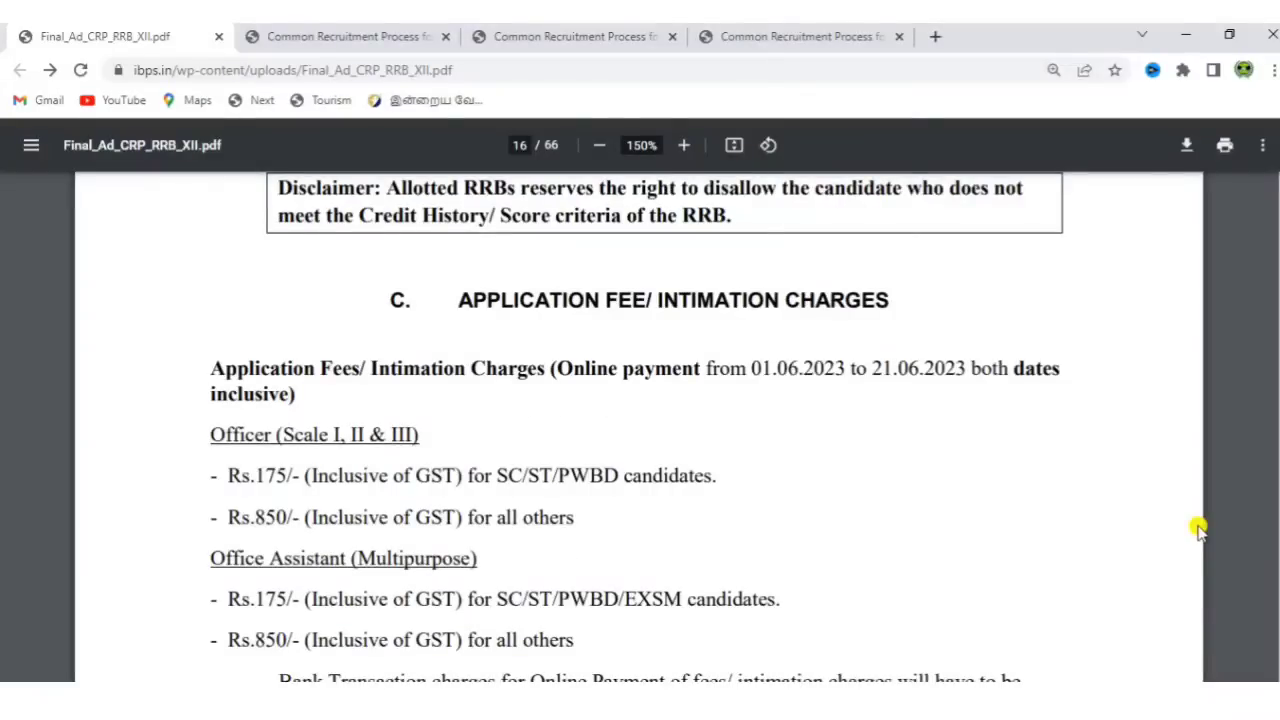
{"action": "scroll", "coordinate": [1198, 530], "scroll_direction": "down", "scroll_amount": 2}
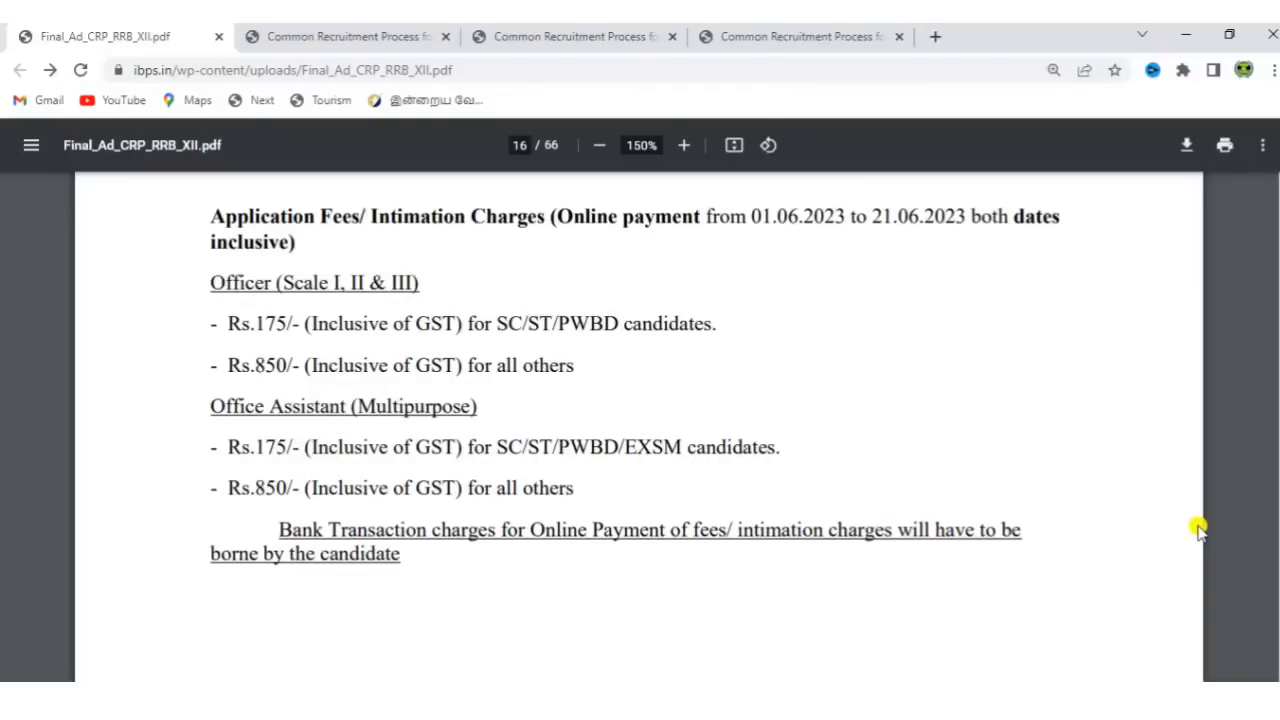
Step: Review the preliminary examination structure in section D for Office Assistant (Multipurpose) and Officer Scale-I, including the cut-off note
{"action": "scroll", "coordinate": [1198, 530], "scroll_direction": "down", "scroll_amount": 10}
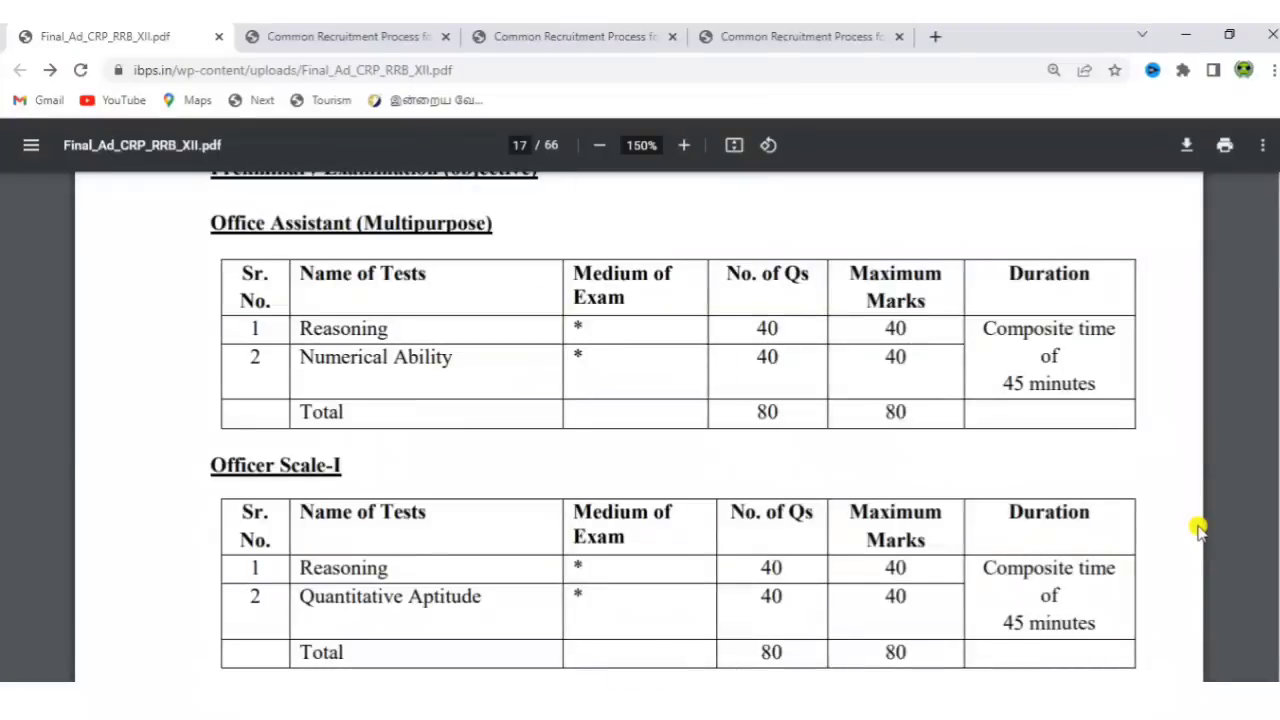
{"action": "scroll", "coordinate": [1198, 530], "scroll_direction": "up", "scroll_amount": 1}
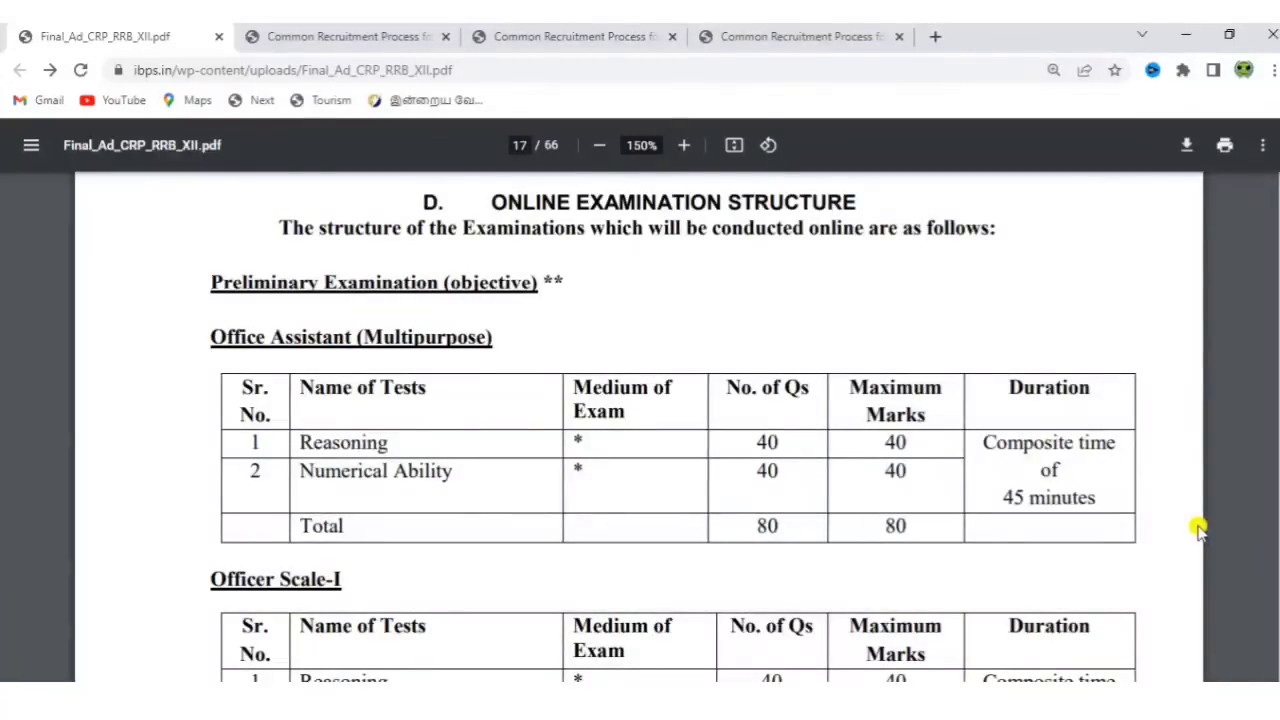
{"action": "scroll", "coordinate": [1198, 530], "scroll_direction": "down", "scroll_amount": 1}
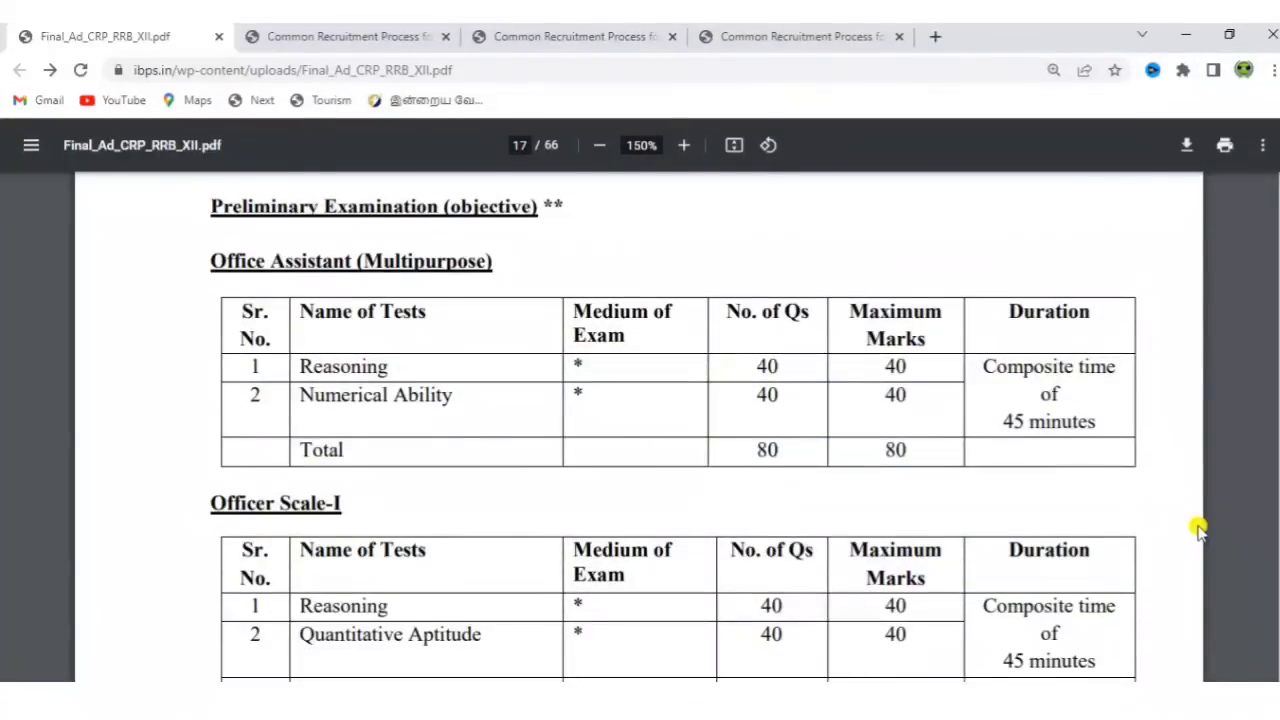
{"action": "scroll", "coordinate": [709, 314], "scroll_direction": "down", "scroll_amount": 2}
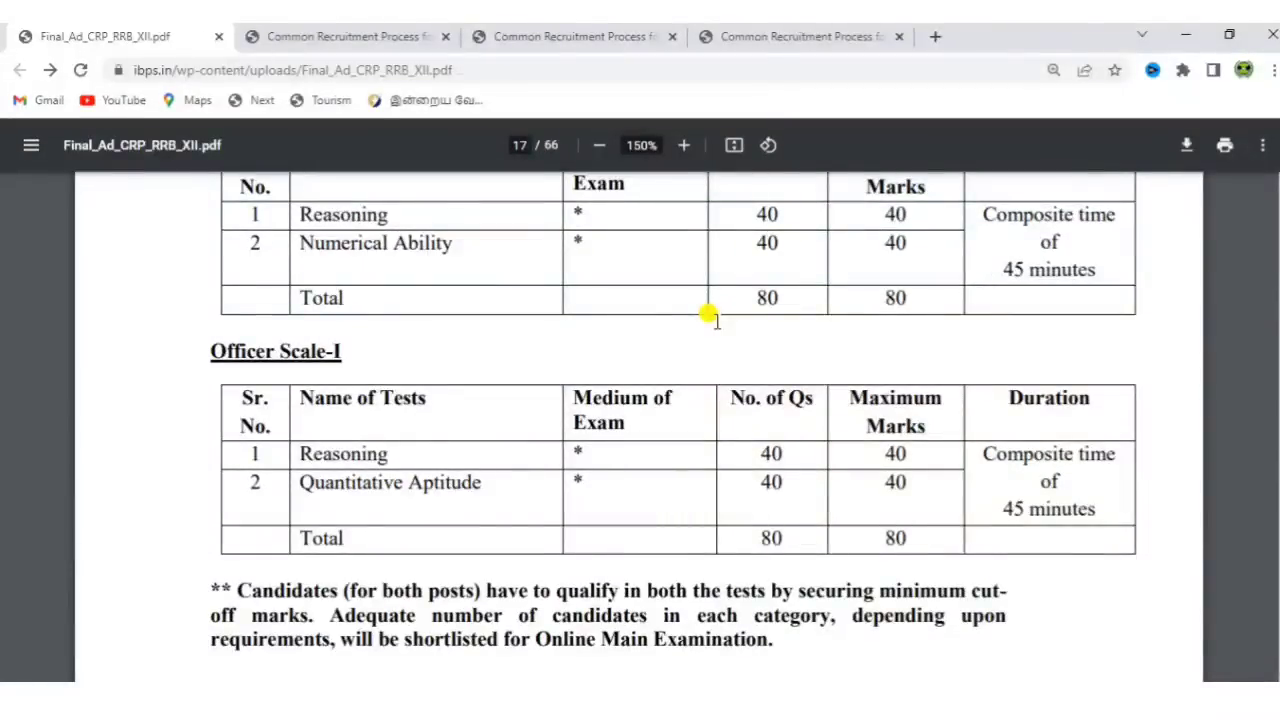
{"action": "scroll", "coordinate": [709, 314], "scroll_direction": "up", "scroll_amount": 2}
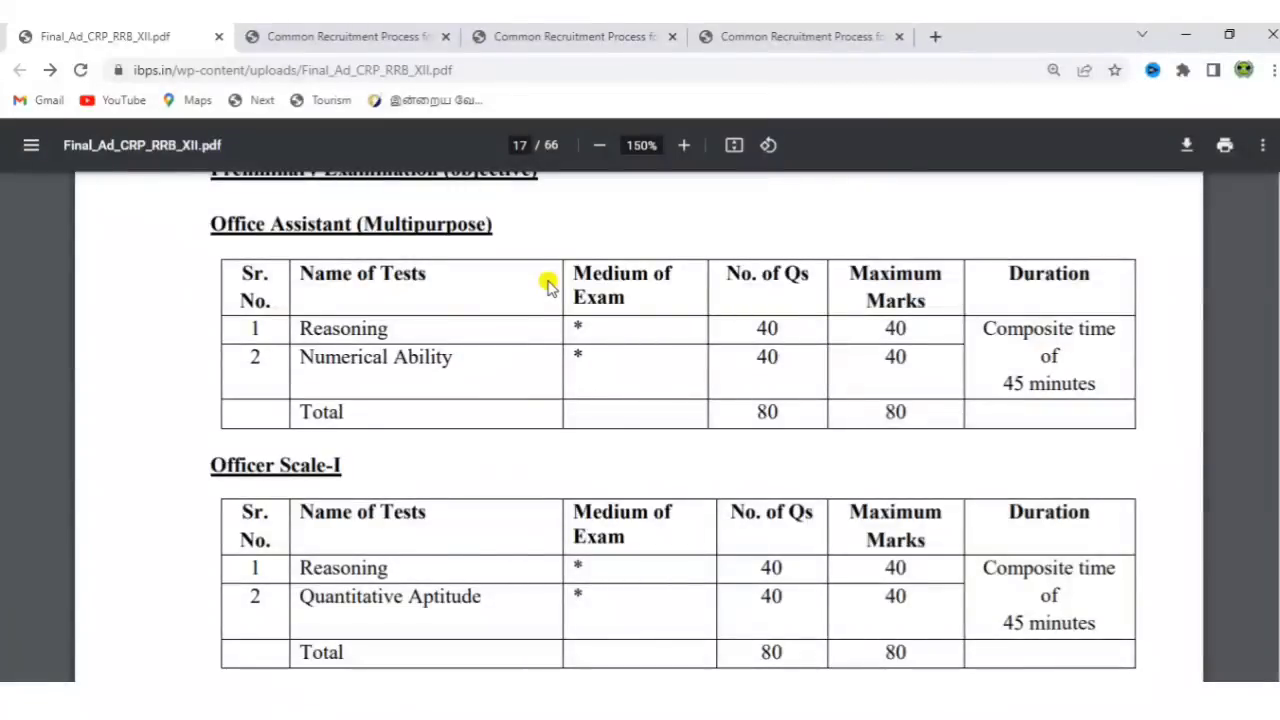
{"action": "scroll", "coordinate": [548, 285], "scroll_direction": "down", "scroll_amount": 1}
{"action": "scroll", "coordinate": [548, 285], "scroll_direction": "down", "scroll_amount": 4}
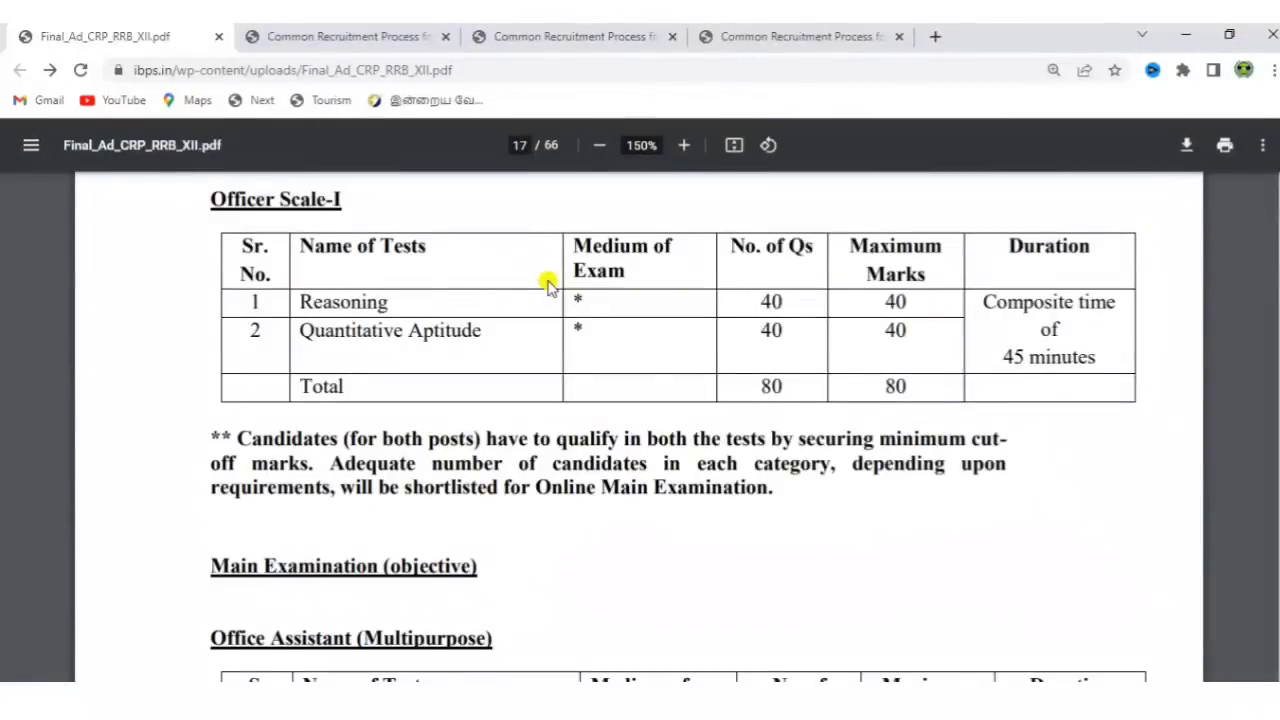
Step: Review the main examination tables for Office Assistant (Multipurpose) and Officer Scale-I, including the language option note
{"action": "scroll", "coordinate": [548, 285], "scroll_direction": "down", "scroll_amount": 5}
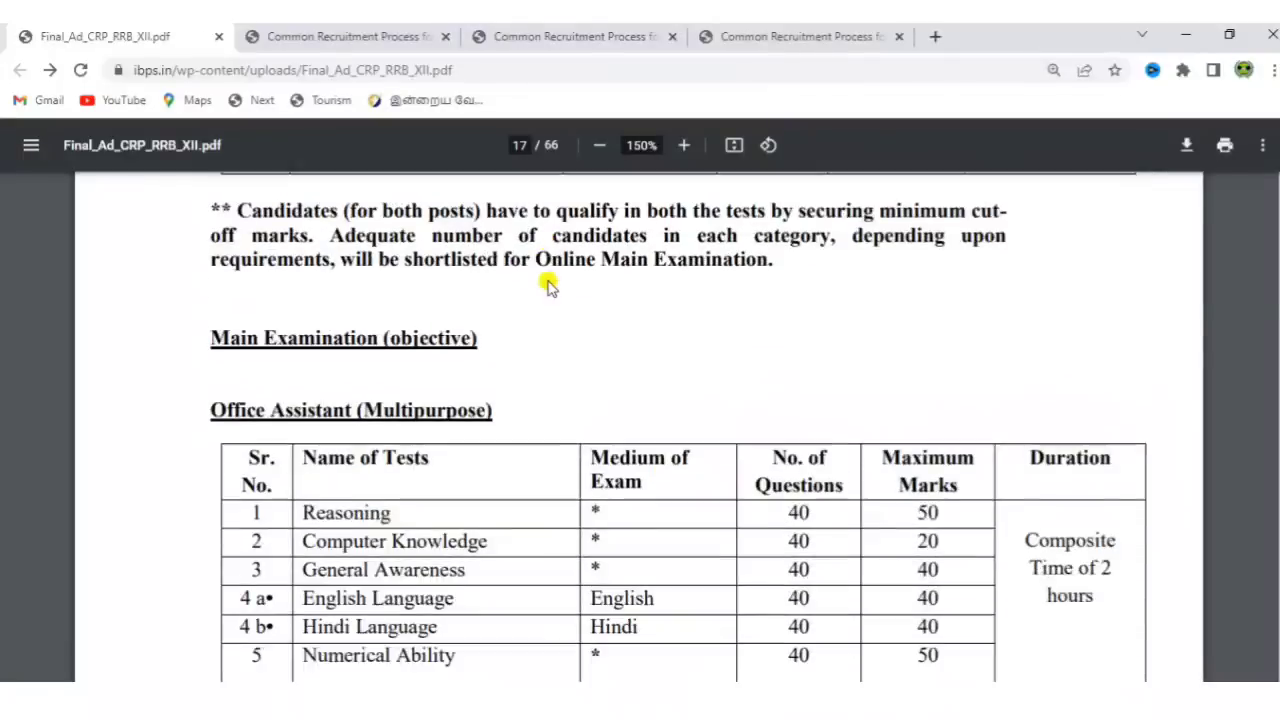
{"action": "scroll", "coordinate": [548, 285], "scroll_direction": "down", "scroll_amount": 2}
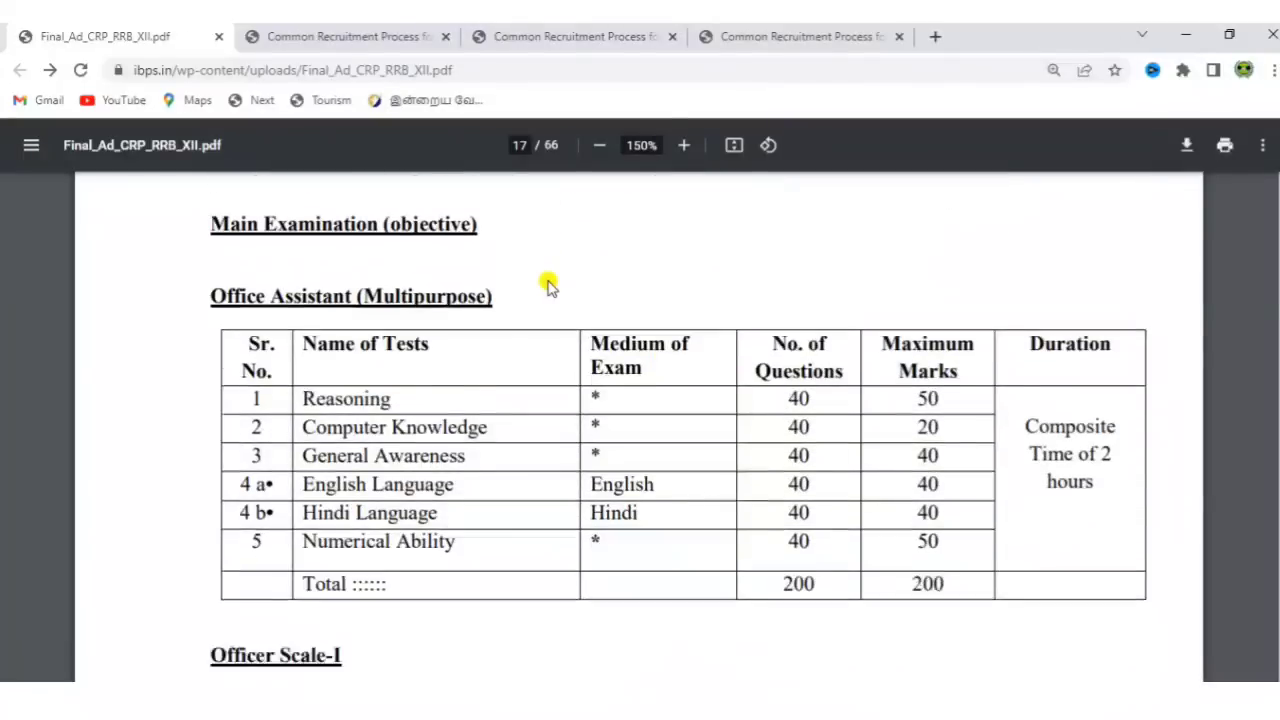
{"action": "scroll", "coordinate": [548, 285], "scroll_direction": "down", "scroll_amount": 2}
{"action": "scroll", "coordinate": [548, 285], "scroll_direction": "down", "scroll_amount": 2}
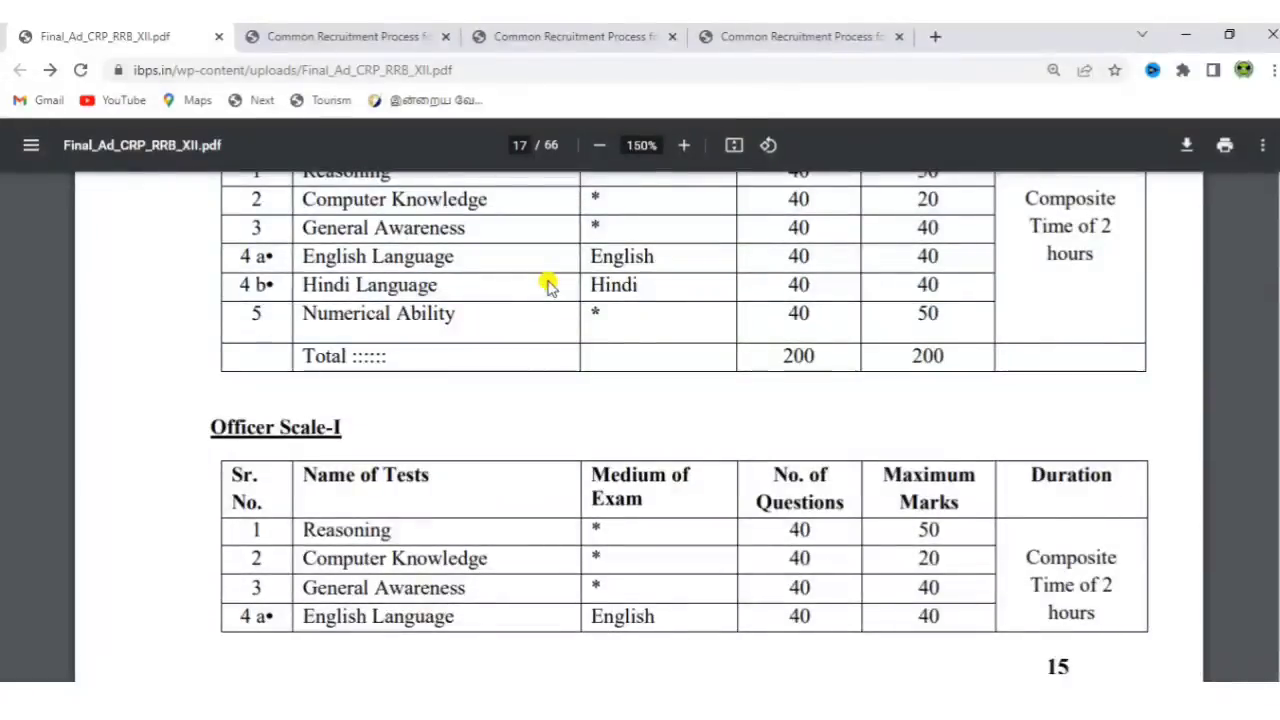
{"action": "scroll", "coordinate": [548, 285], "scroll_direction": "down", "scroll_amount": 7}
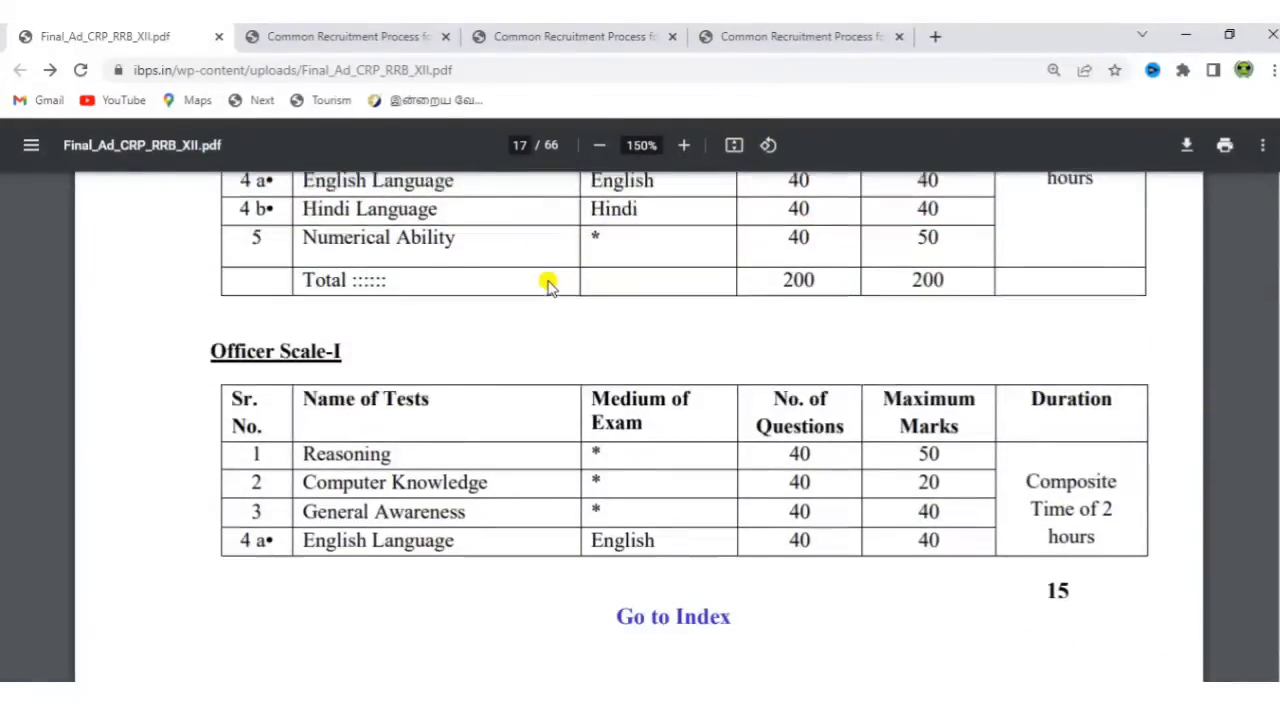
{"action": "scroll", "coordinate": [548, 285], "scroll_direction": "down", "scroll_amount": 5}
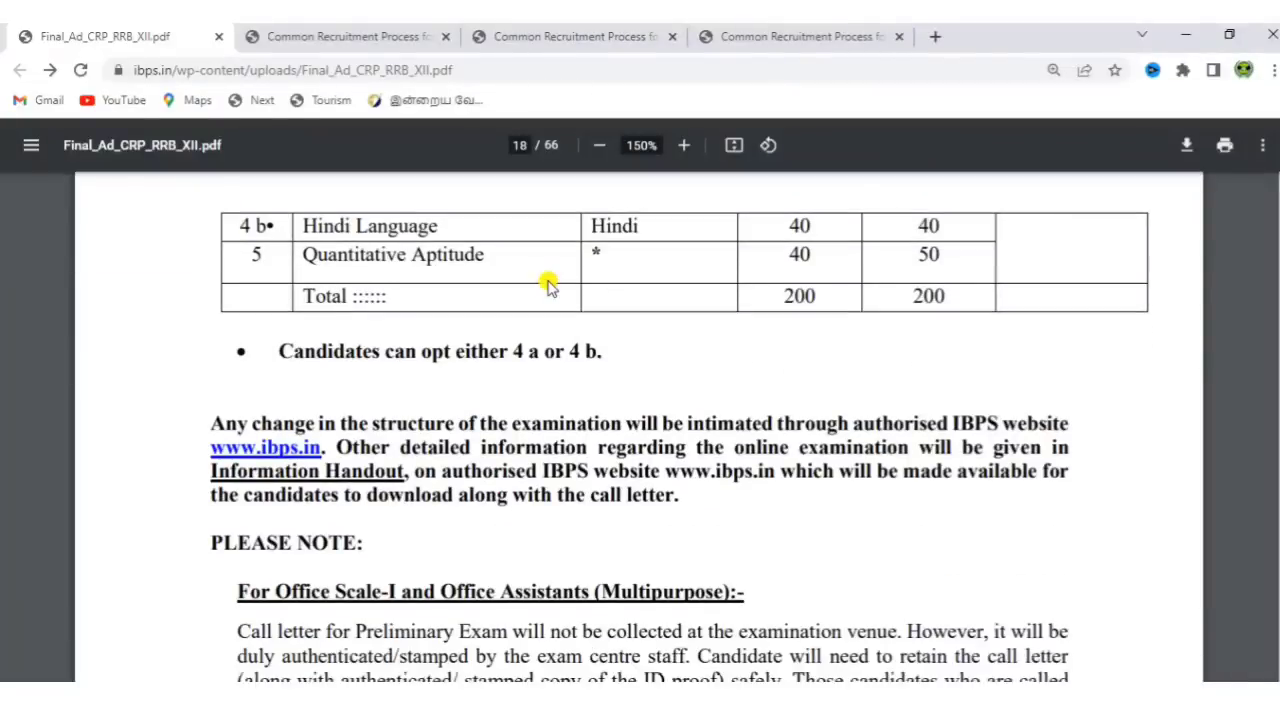
Step: Examine the state-wise list of examination mediums and the single level examination tables for the higher officer posts
{"action": "scroll", "coordinate": [548, 285], "scroll_direction": "down", "scroll_amount": 10}
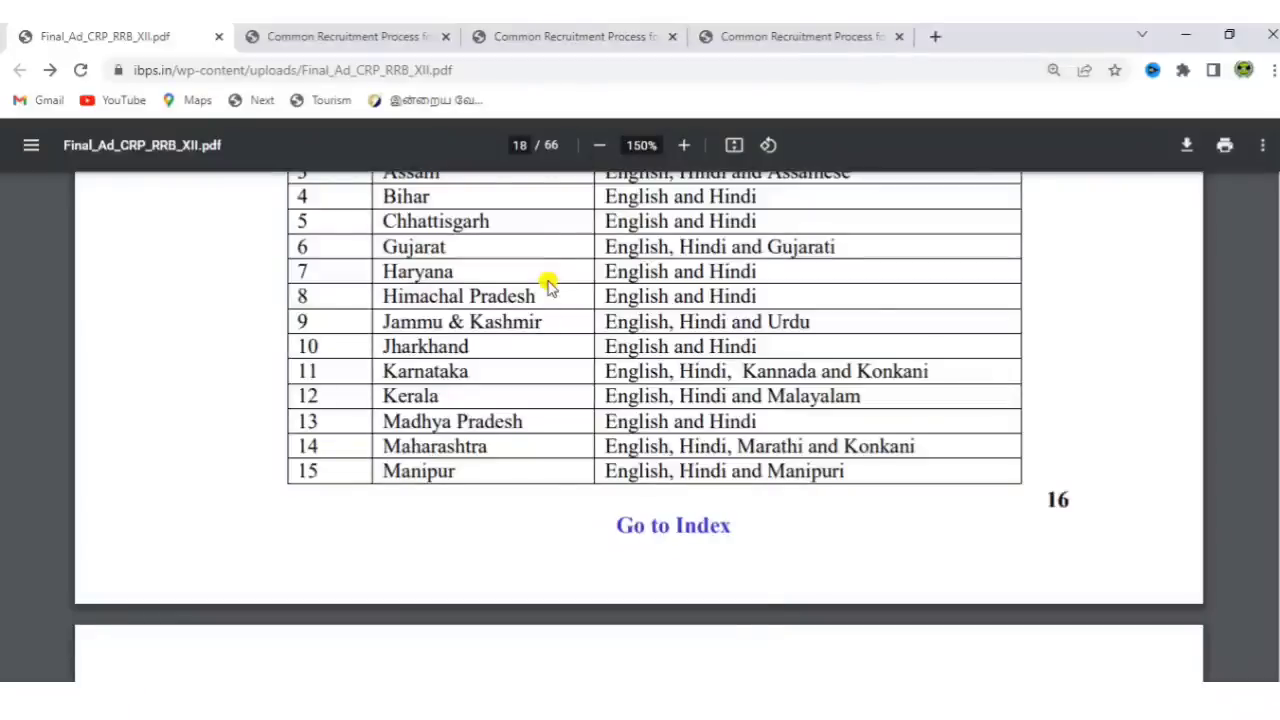
{"action": "scroll", "coordinate": [548, 285], "scroll_direction": "up", "scroll_amount": 3}
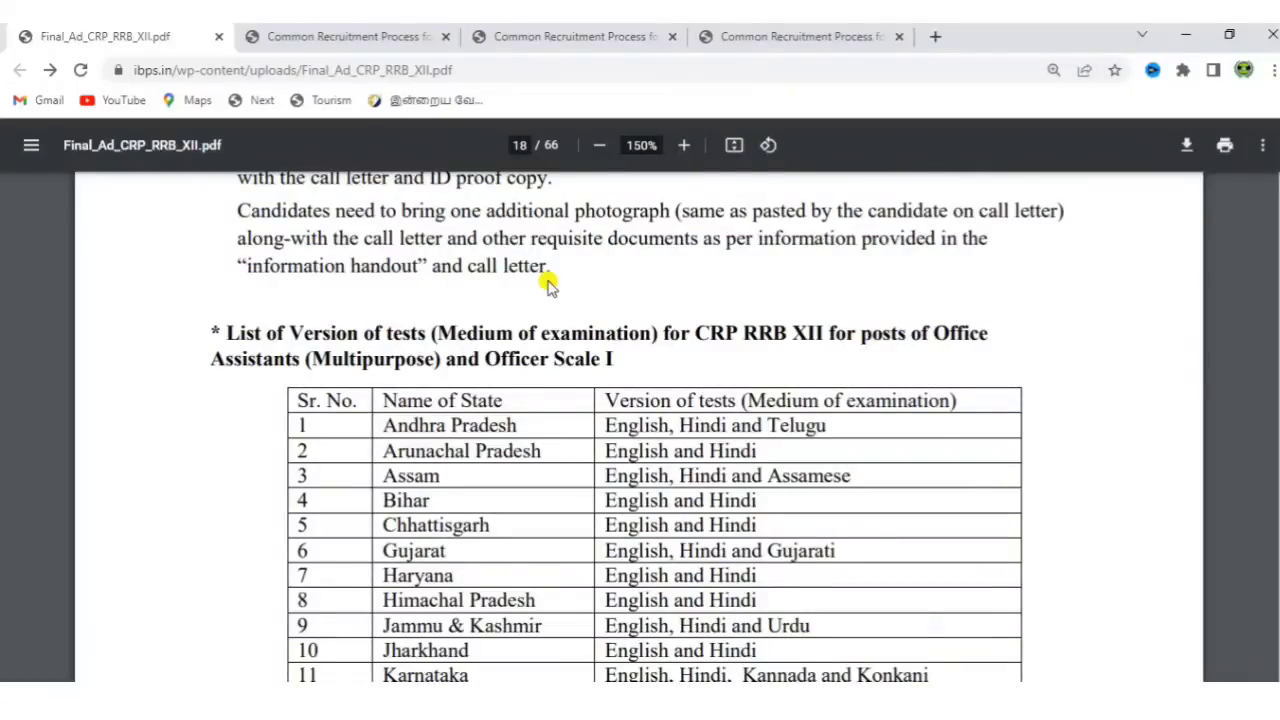
{"action": "scroll", "coordinate": [548, 285], "scroll_direction": "down", "scroll_amount": 5}
{"action": "scroll", "coordinate": [548, 285], "scroll_direction": "down", "scroll_amount": 10}
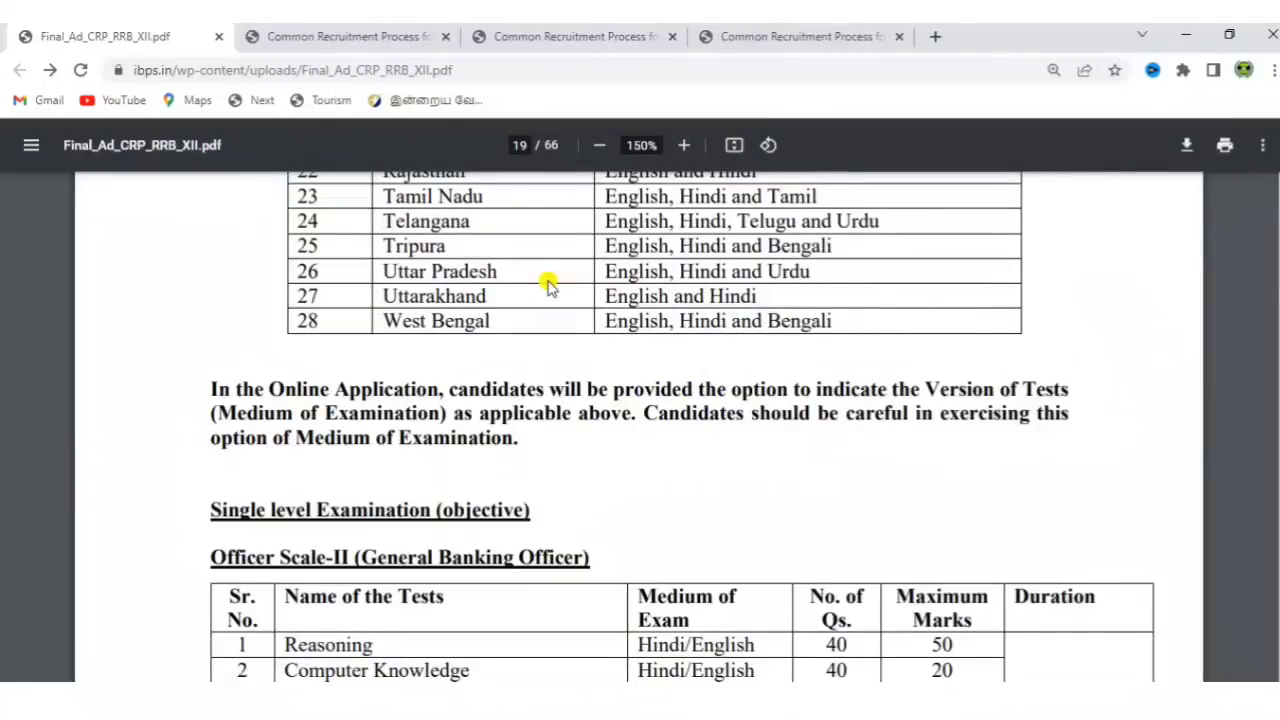
{"action": "scroll", "coordinate": [548, 285], "scroll_direction": "down", "scroll_amount": 5}
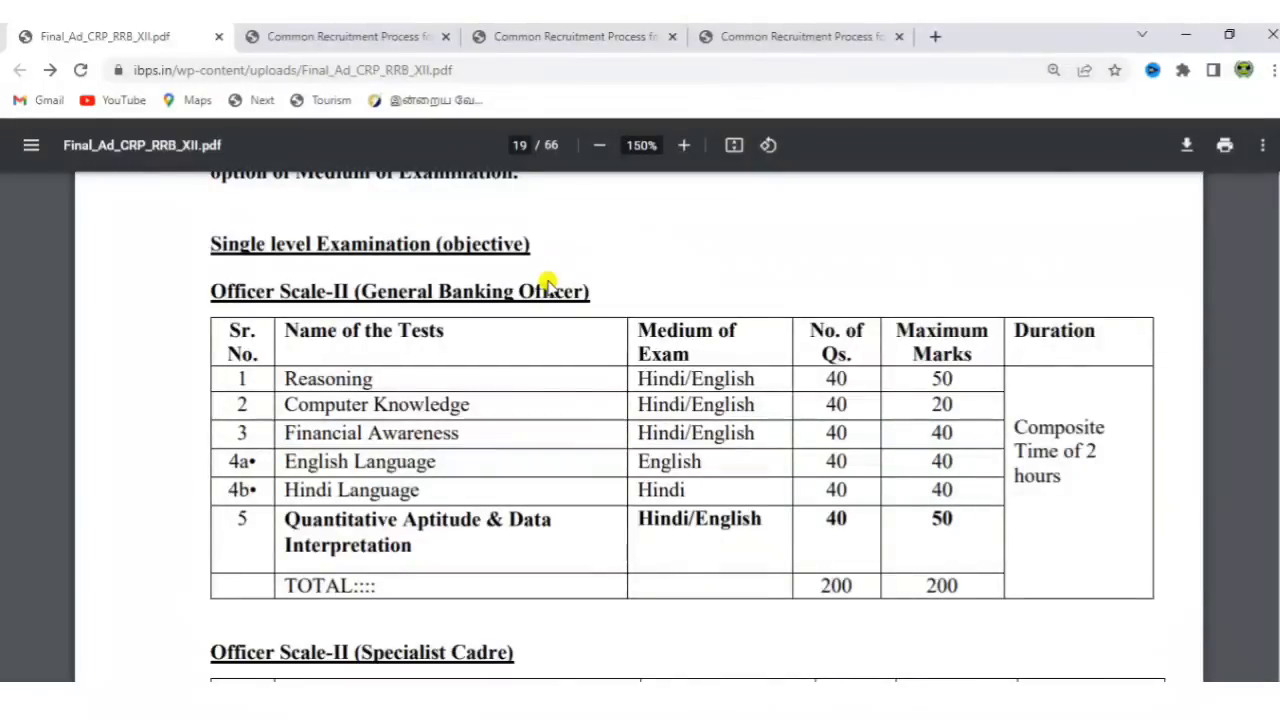
{"action": "scroll", "coordinate": [548, 285], "scroll_direction": "down", "scroll_amount": 3}
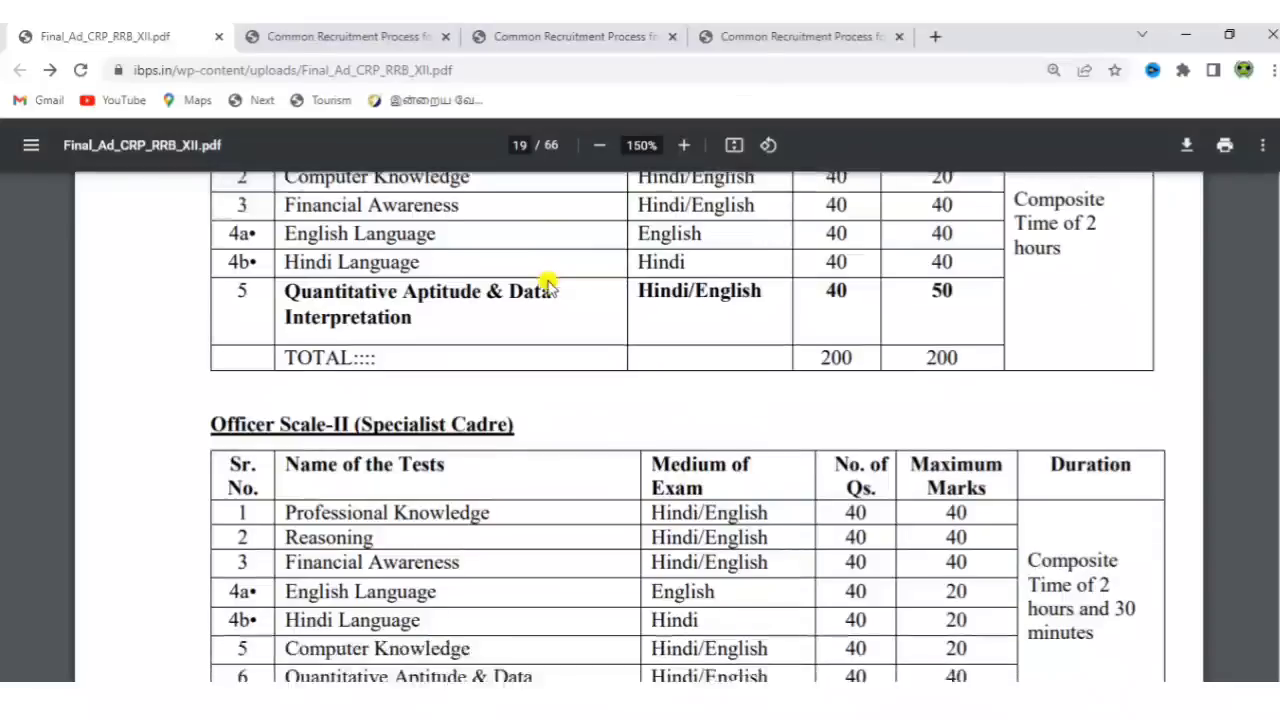
{"action": "scroll", "coordinate": [548, 285], "scroll_direction": "down", "scroll_amount": 10}
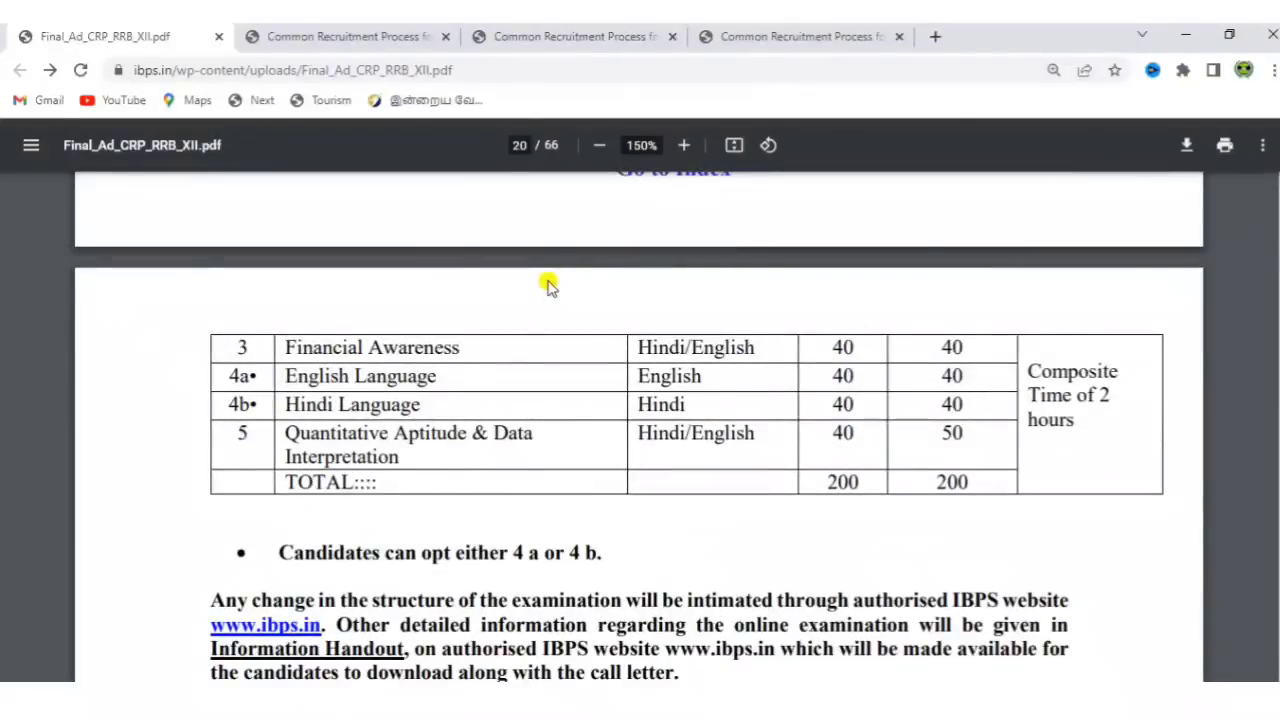
{"action": "scroll", "coordinate": [548, 285], "scroll_direction": "down", "scroll_amount": 2}
Step: Skim the sections on wrong-answer penalties, cutoff scores, online examination scores, pre-examination training and the required certificates
{"action": "scroll", "coordinate": [548, 285], "scroll_direction": "down", "scroll_amount": 8}
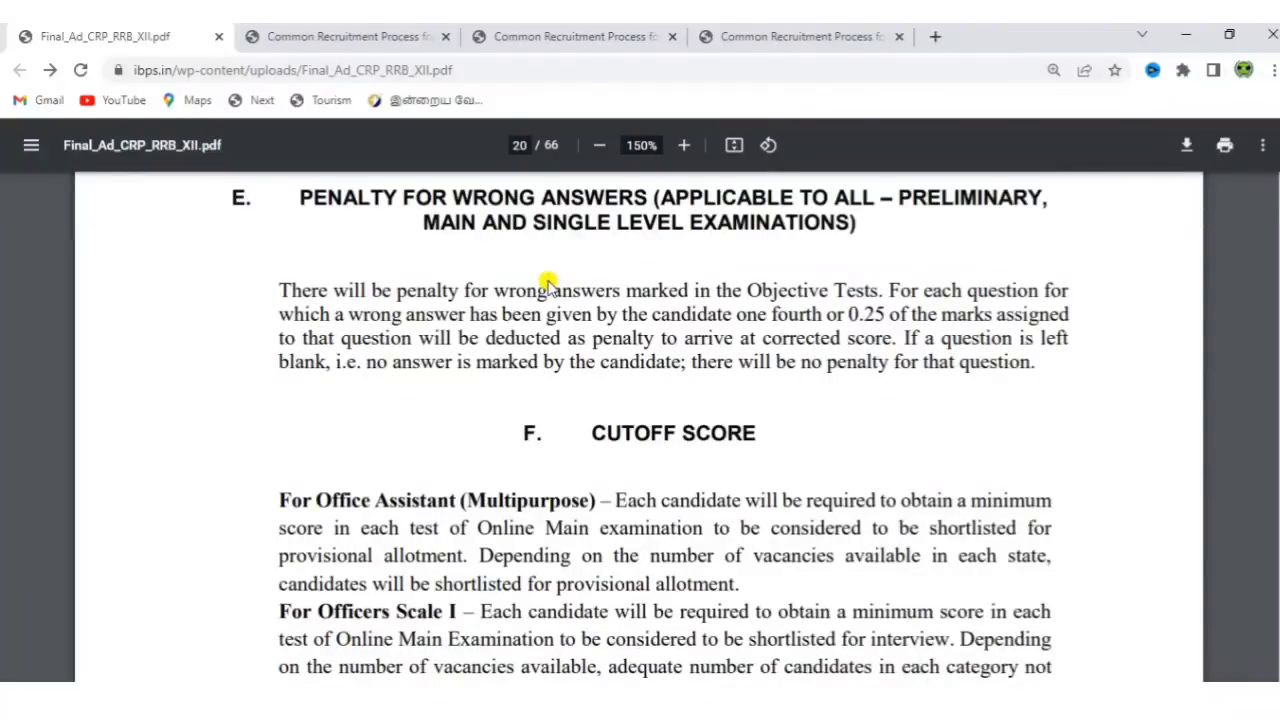
{"action": "scroll", "coordinate": [548, 285], "scroll_direction": "down", "scroll_amount": 12}
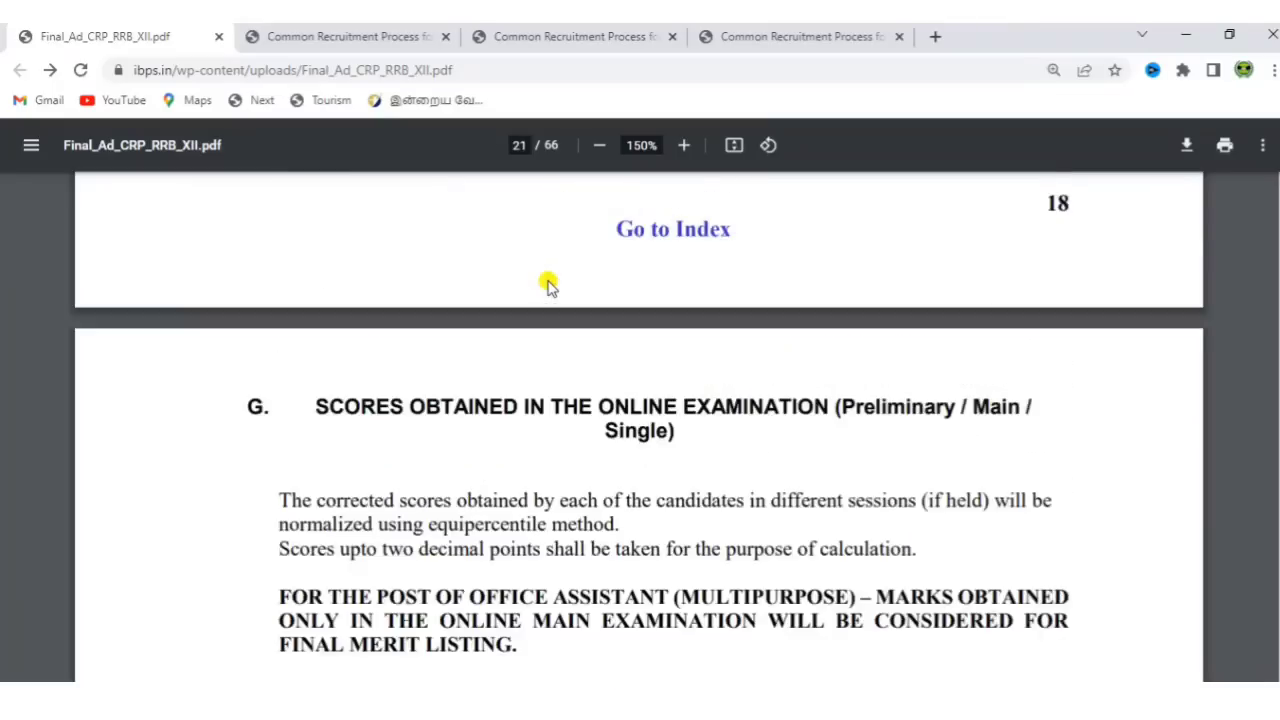
{"action": "scroll", "coordinate": [548, 285], "scroll_direction": "down", "scroll_amount": 1}
{"action": "scroll", "coordinate": [548, 285], "scroll_direction": "down", "scroll_amount": 20}
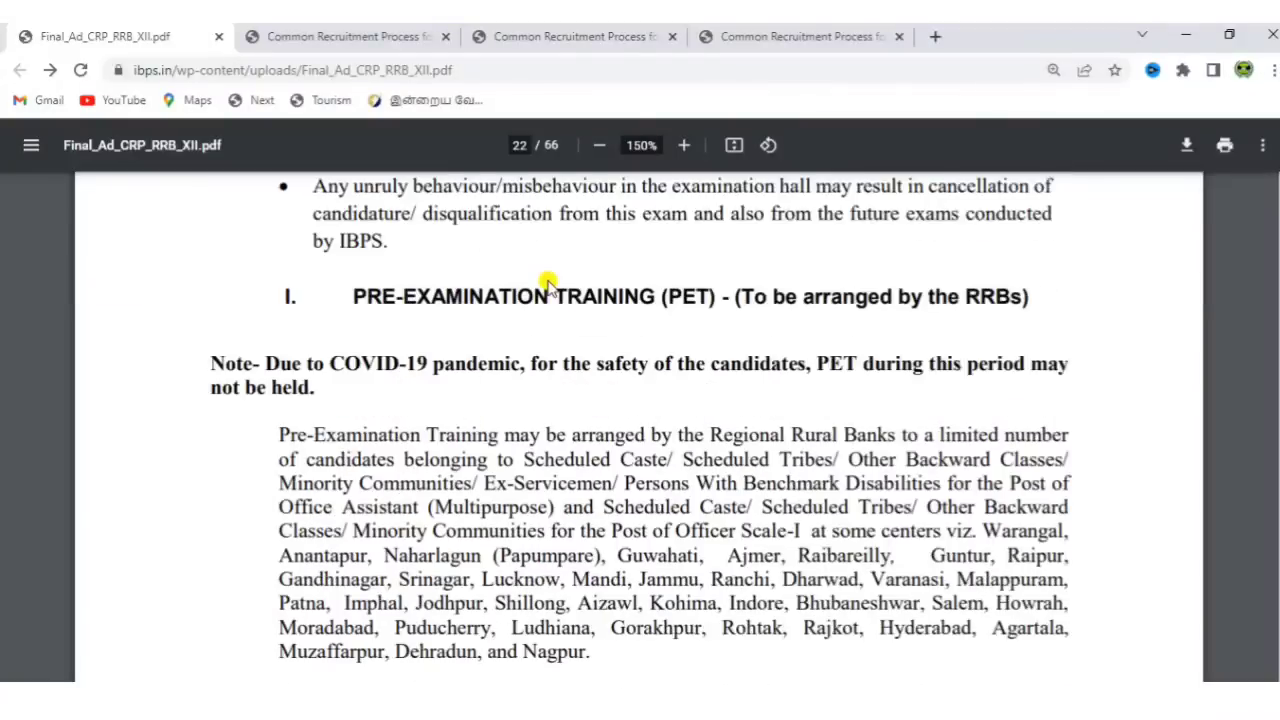
{"action": "scroll", "coordinate": [548, 285], "scroll_direction": "down", "scroll_amount": 20}
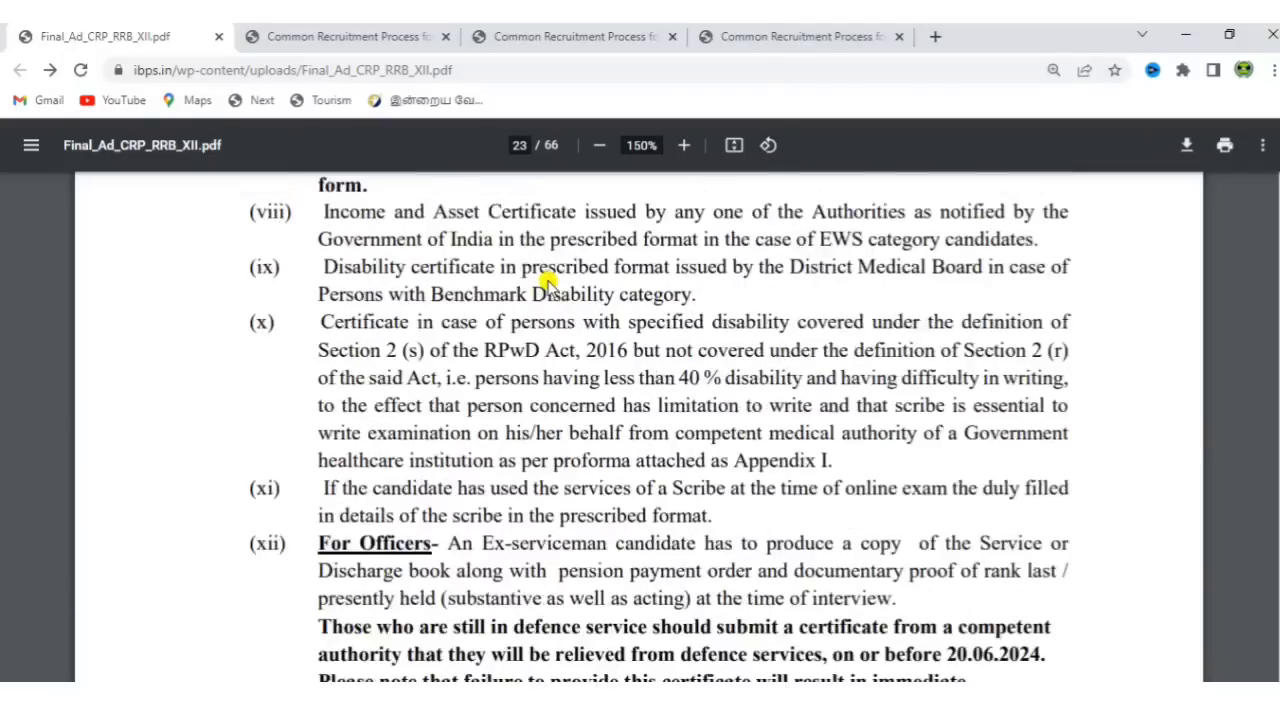
{"action": "scroll", "coordinate": [548, 285], "scroll_direction": "down", "scroll_amount": 20}
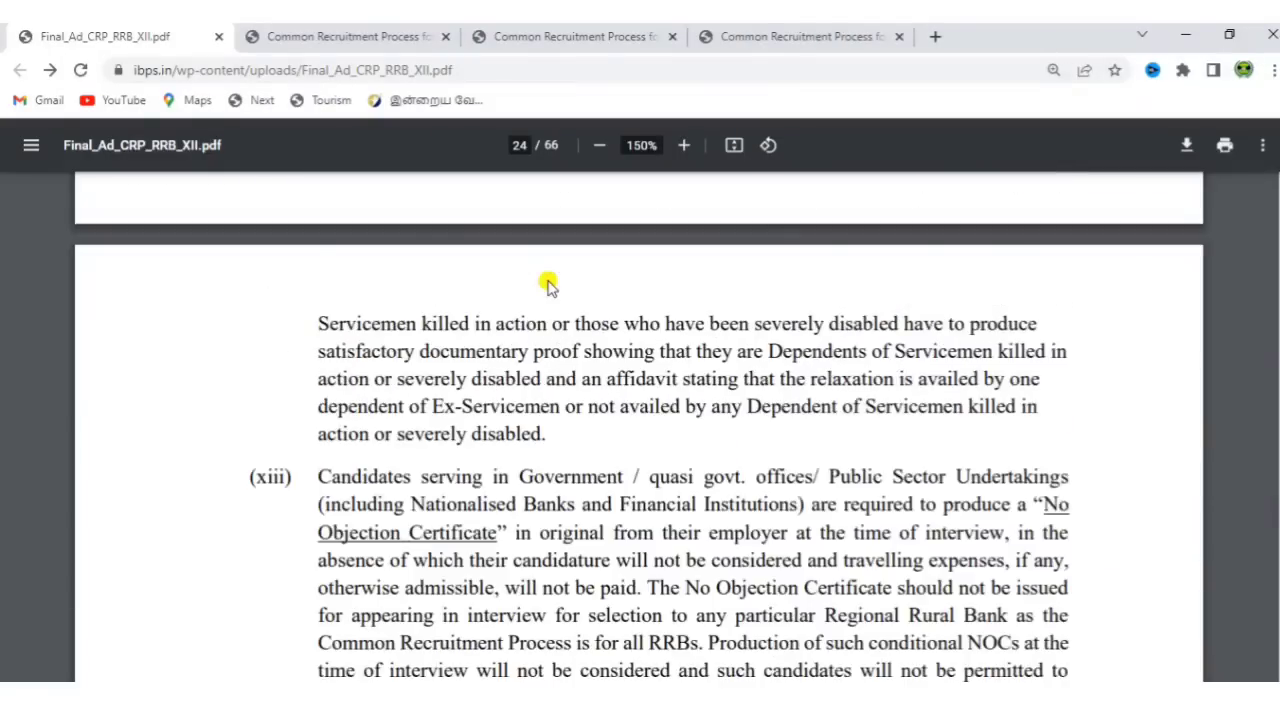
Step: Skim the provisional allotment rules, identity verification documents, exam-day instructions and the application fee payment procedure
{"action": "scroll", "coordinate": [548, 285], "scroll_direction": "down", "scroll_amount": 8}
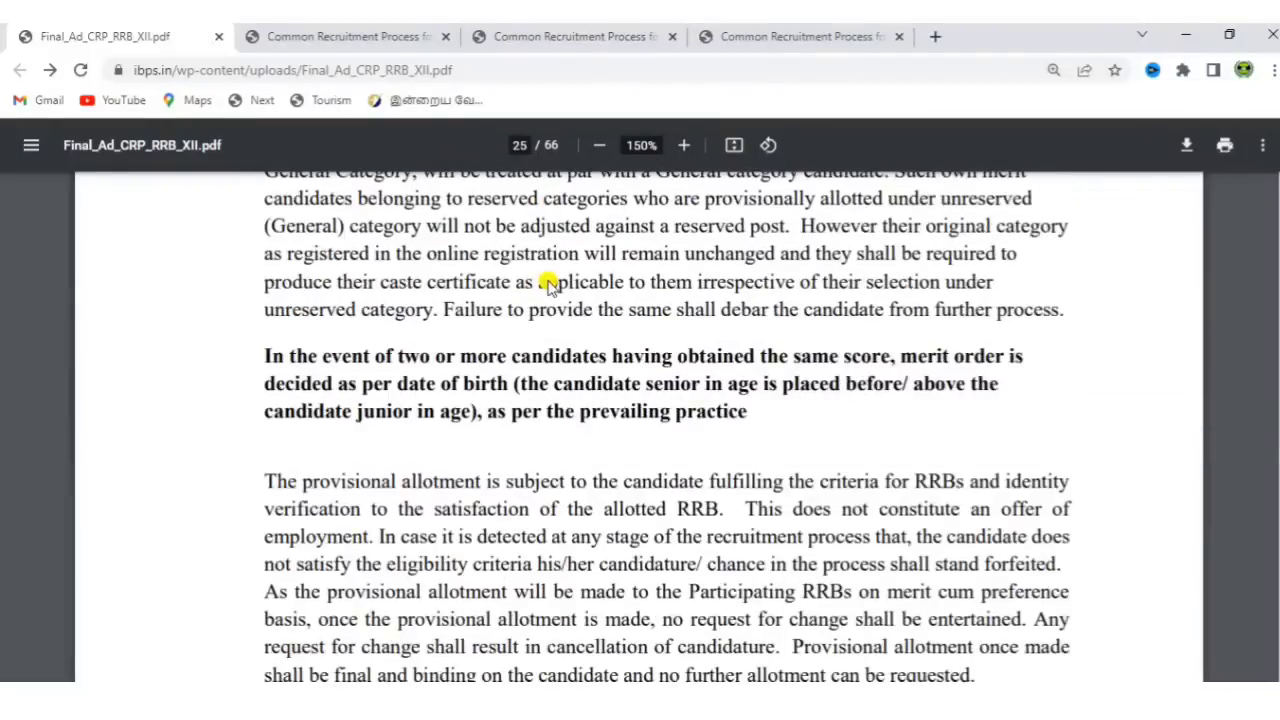
{"action": "scroll", "coordinate": [548, 285], "scroll_direction": "down", "scroll_amount": 20}
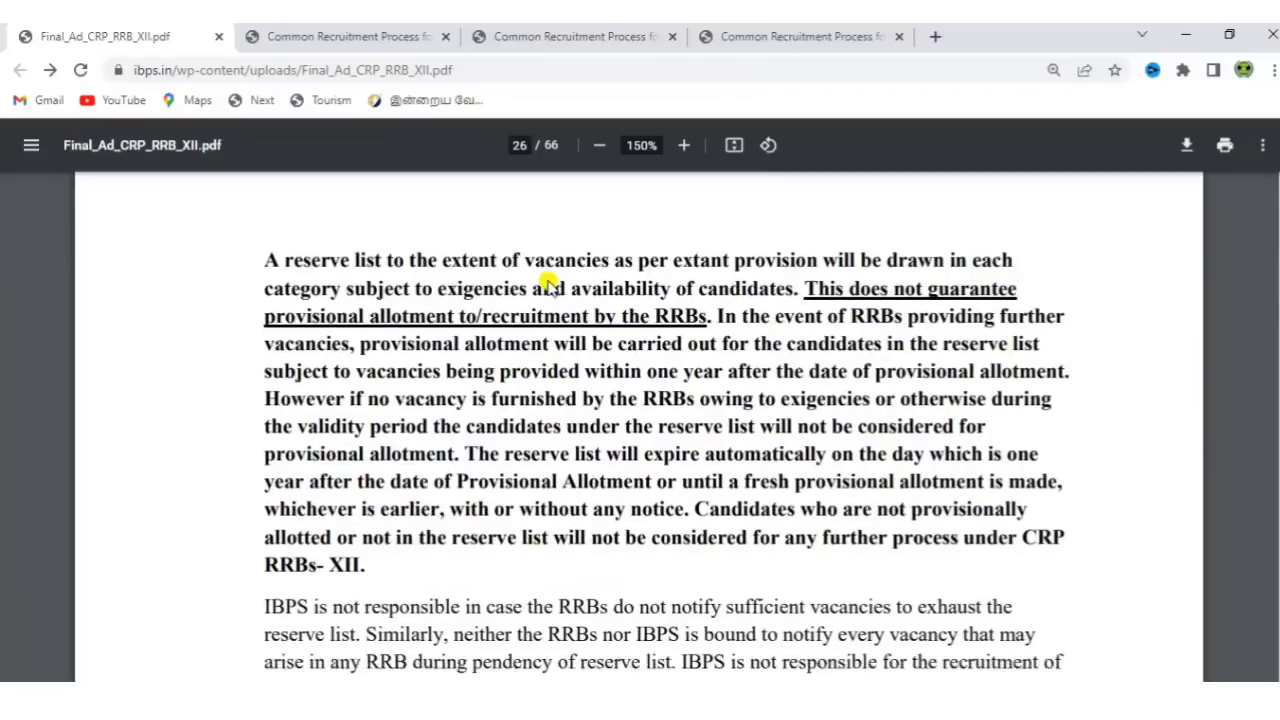
{"action": "scroll", "coordinate": [548, 285], "scroll_direction": "down", "scroll_amount": 10}
{"action": "scroll", "coordinate": [548, 285], "scroll_direction": "down", "scroll_amount": 15}
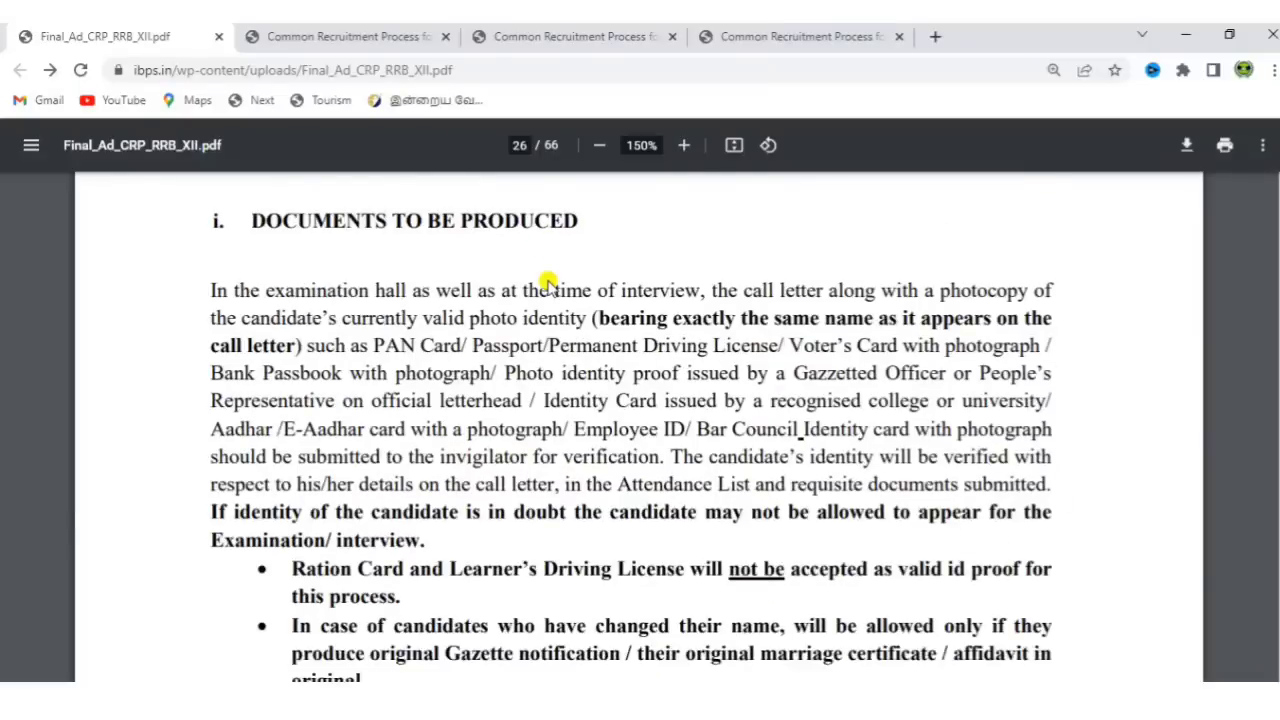
{"action": "scroll", "coordinate": [548, 285], "scroll_direction": "down", "scroll_amount": 12}
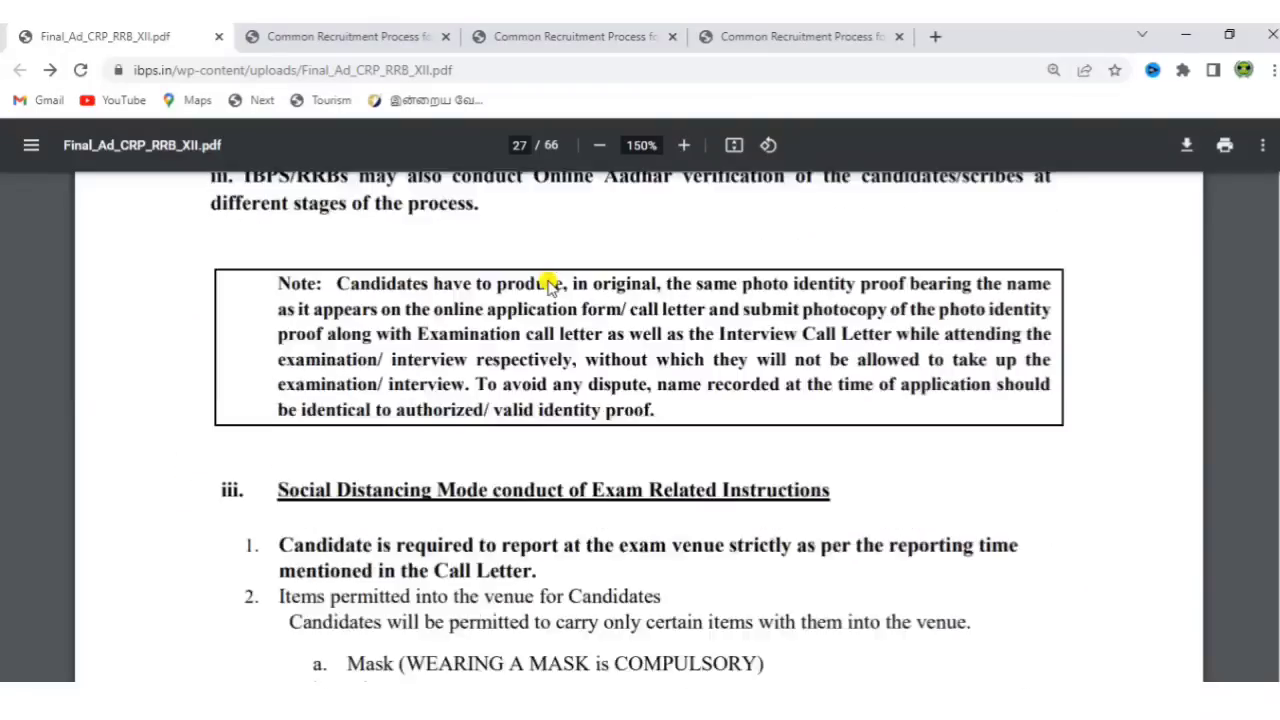
{"action": "scroll", "coordinate": [548, 285], "scroll_direction": "down", "scroll_amount": 10}
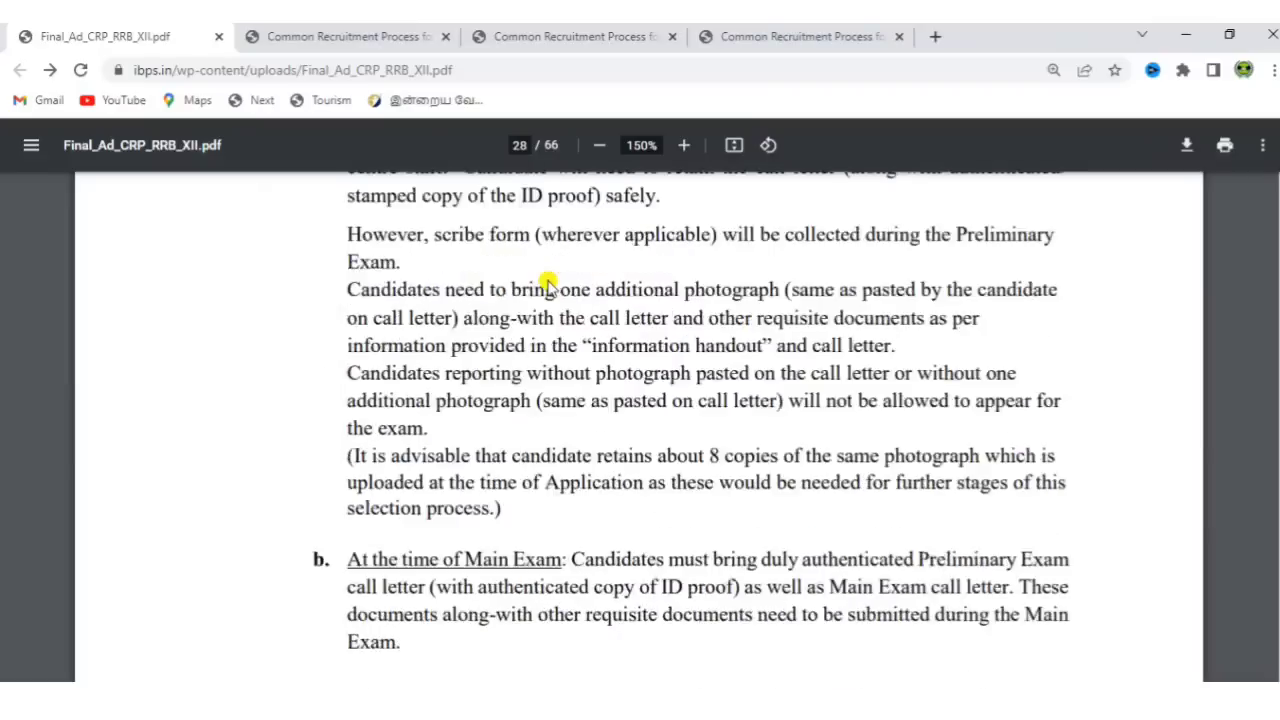
{"action": "scroll", "coordinate": [548, 285], "scroll_direction": "down", "scroll_amount": 20}
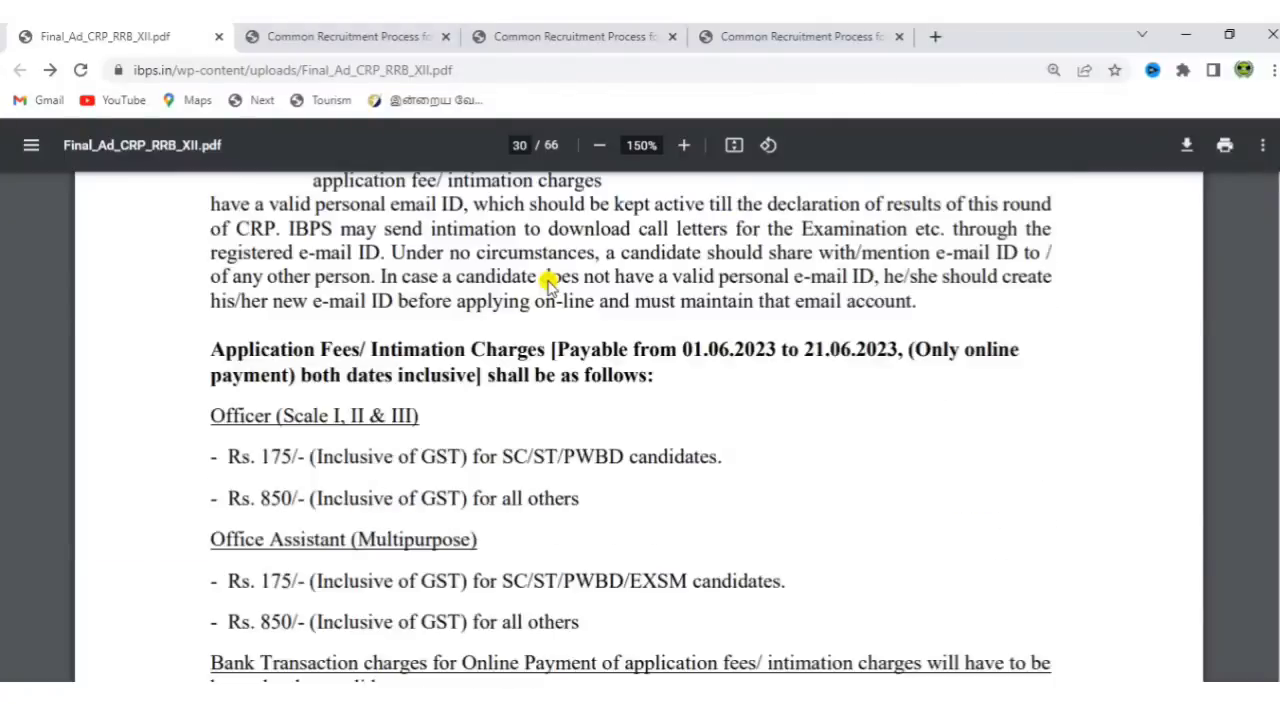
{"action": "scroll", "coordinate": [548, 285], "scroll_direction": "down", "scroll_amount": 12}
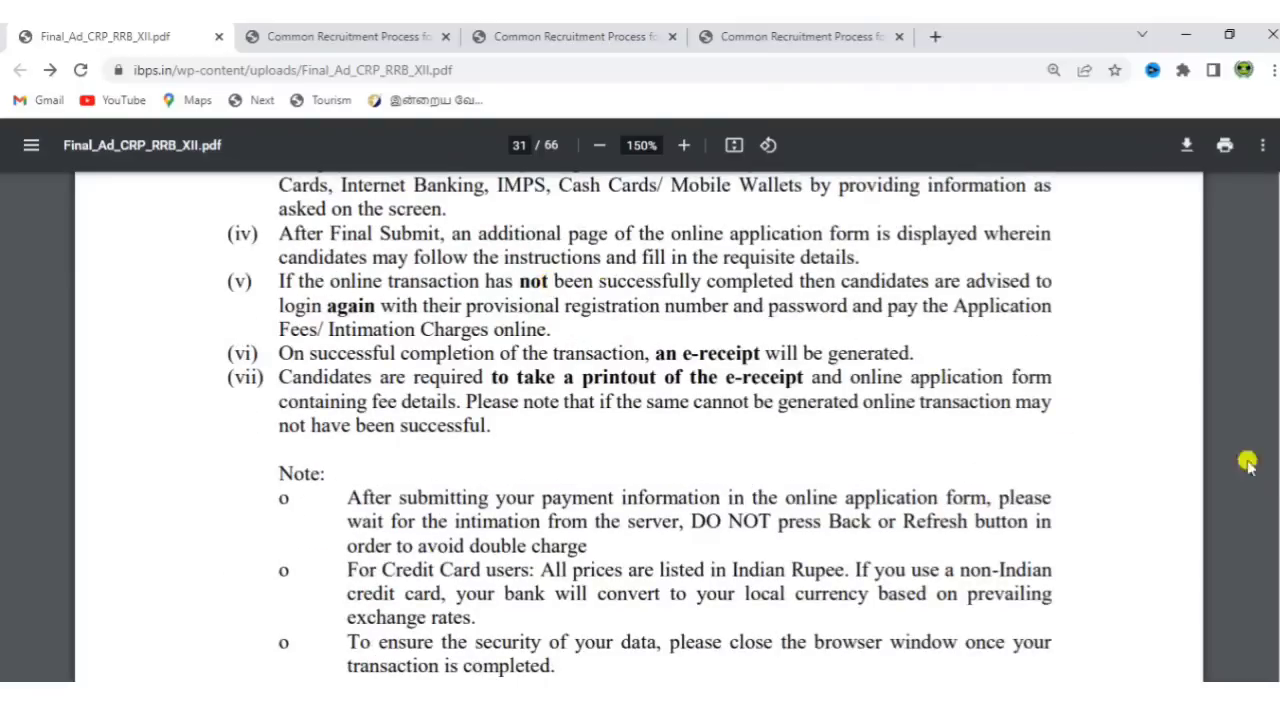
Step: Go to the Disclaimer near the end of the notice and view the application links and the state-wise vacancy table
{"action": "left_click_drag", "start_coordinate": [1278, 437], "coordinate": [1237, 417]}
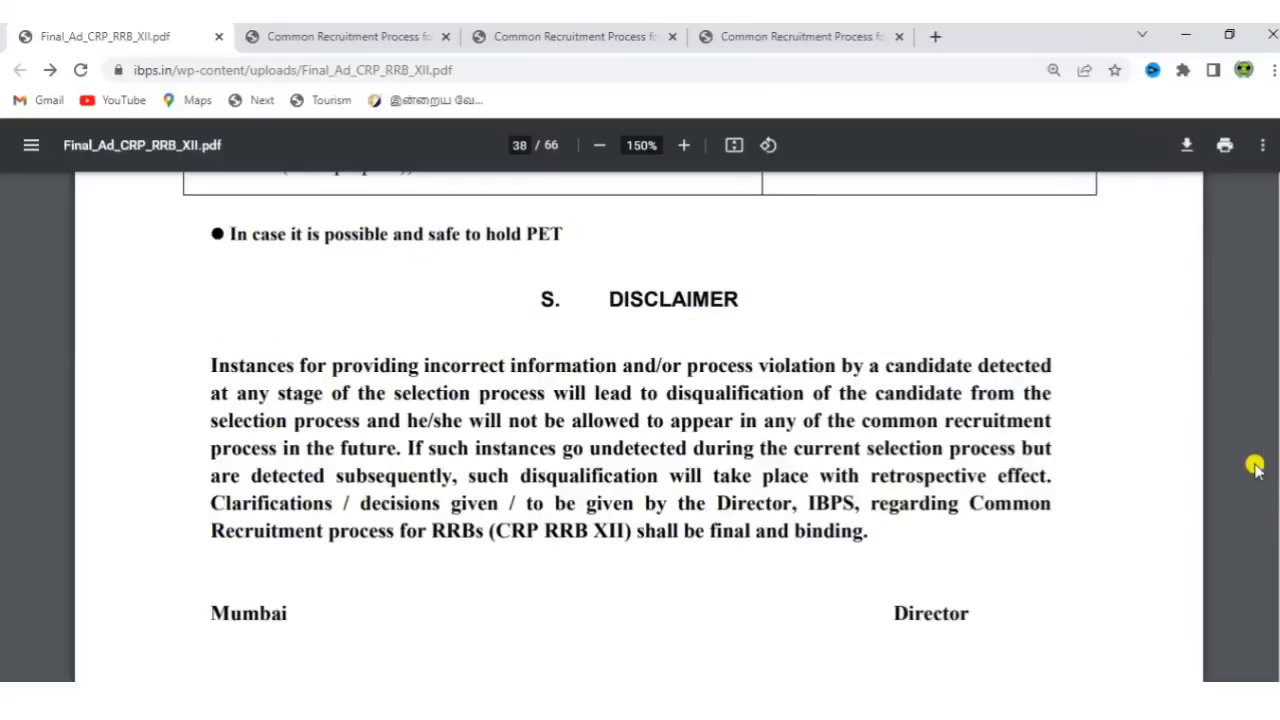
{"action": "scroll", "coordinate": [1250, 464], "scroll_direction": "down", "scroll_amount": 3}
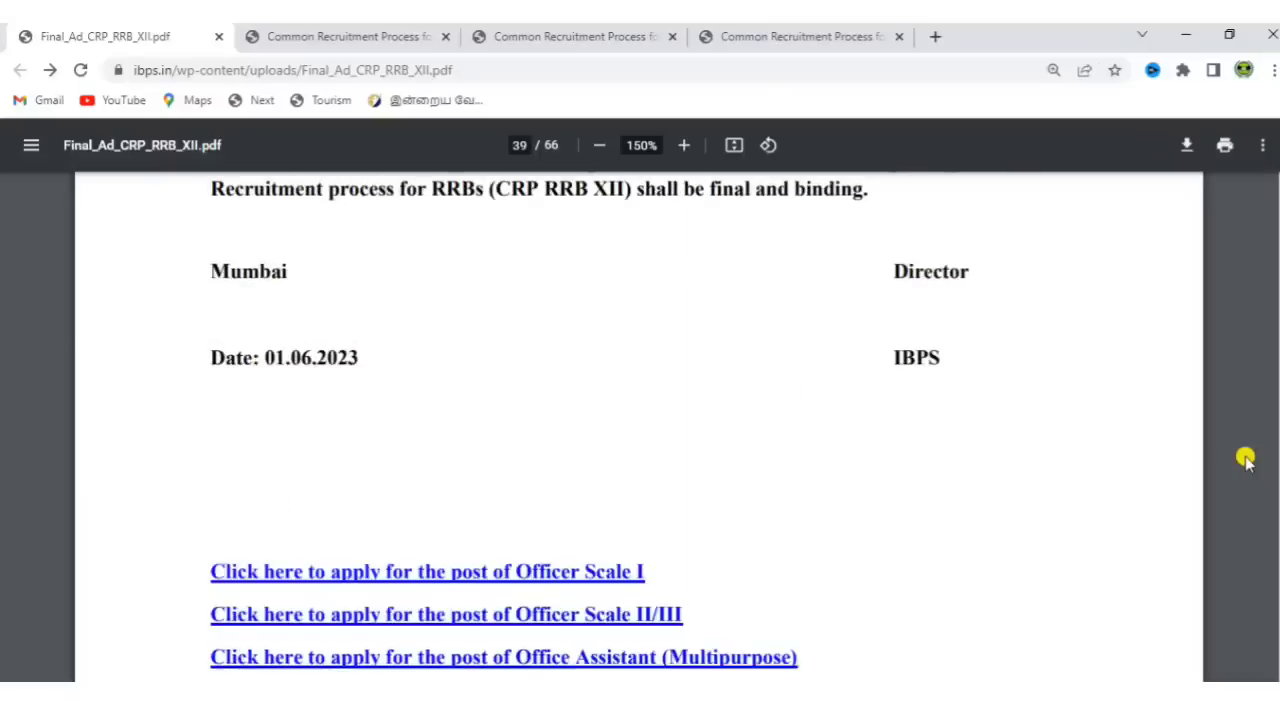
{"action": "scroll", "coordinate": [1245, 460], "scroll_direction": "down", "scroll_amount": 10}
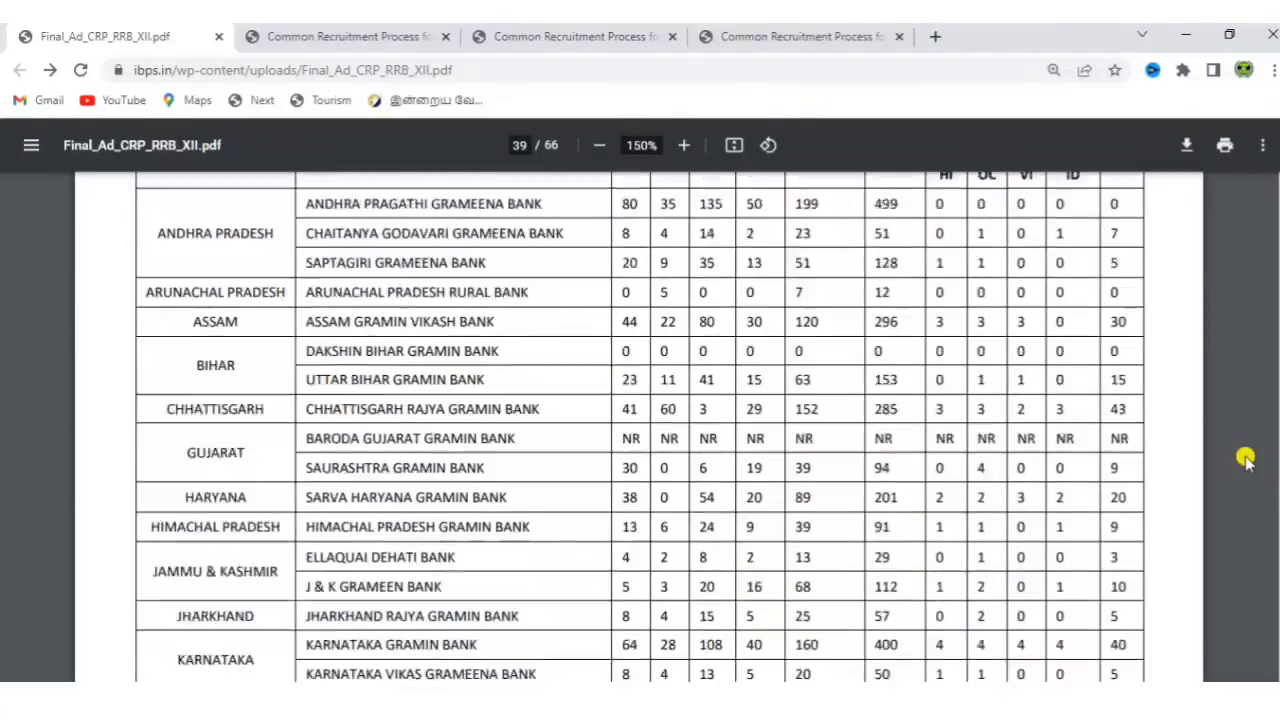
Step: Examine the Annexure I vacancy table for Office Assistants (Multipurpose), from its heading through the Tamil Nadu and West Bengal rows
{"action": "scroll", "coordinate": [1245, 460], "scroll_direction": "up", "scroll_amount": 2}
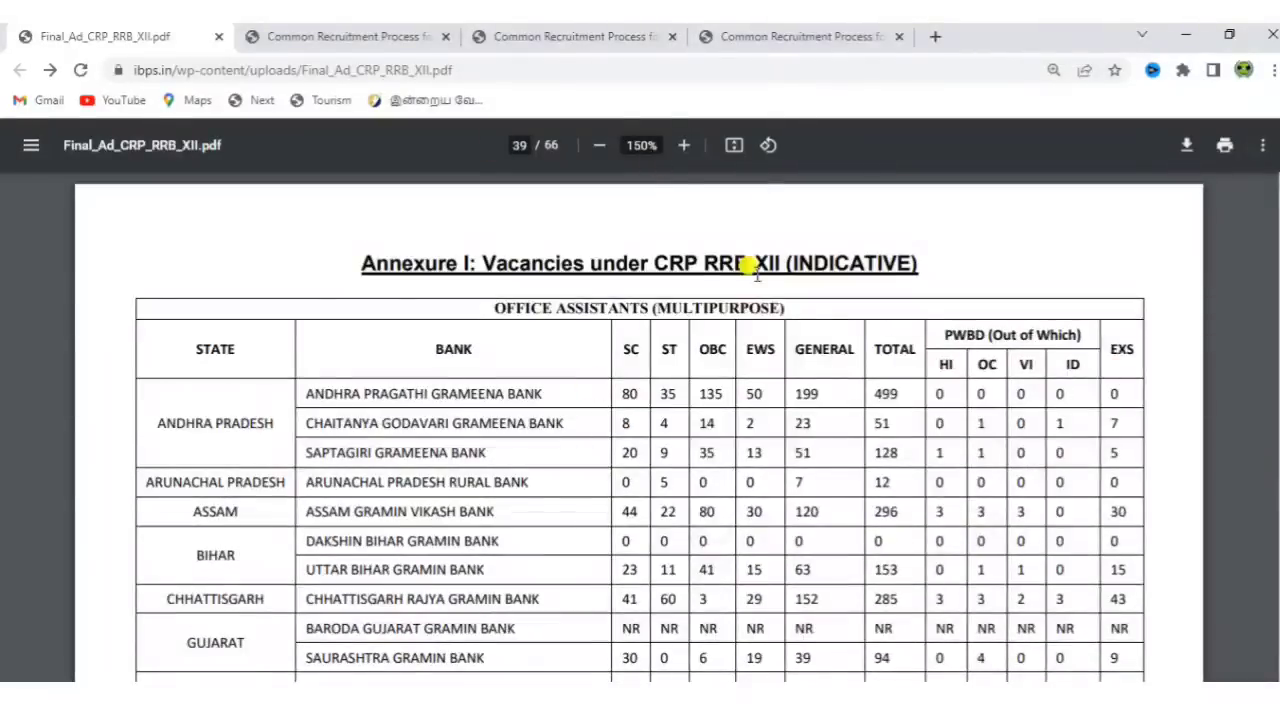
{"action": "scroll", "coordinate": [712, 282], "scroll_direction": "down", "scroll_amount": 1}
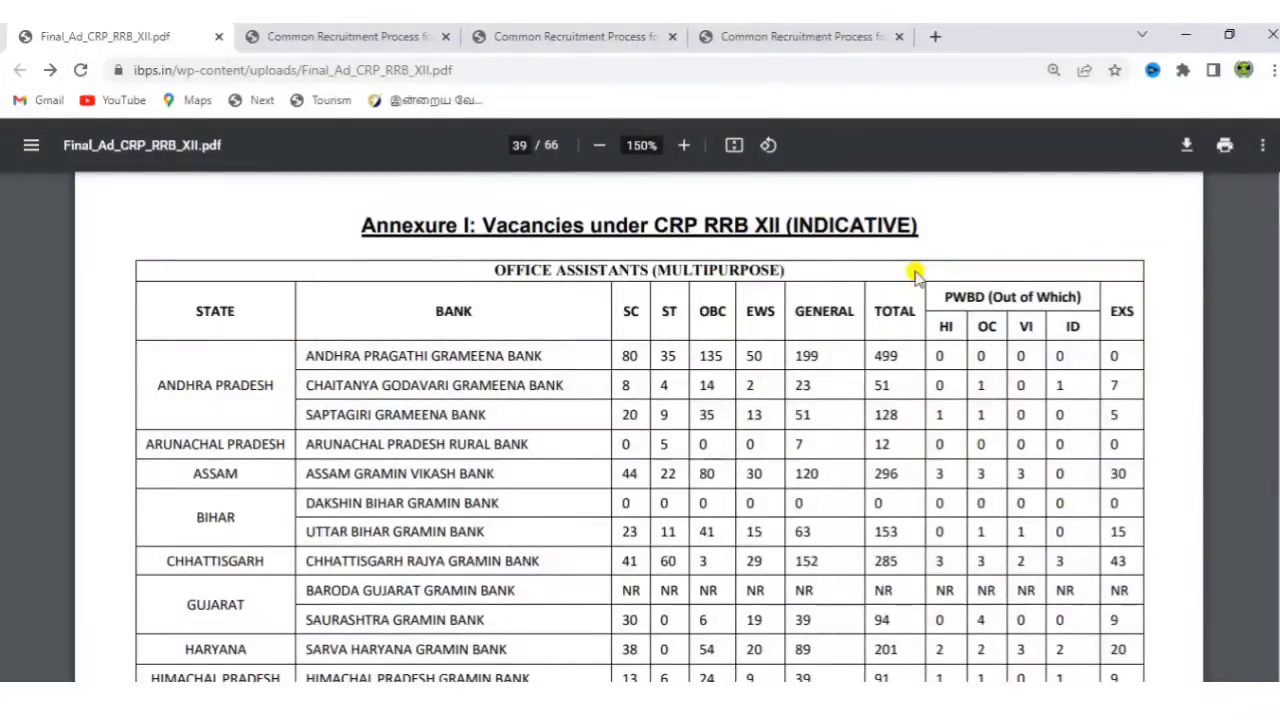
{"action": "scroll", "coordinate": [915, 275], "scroll_direction": "down", "scroll_amount": 6}
{"action": "scroll", "coordinate": [915, 275], "scroll_direction": "down", "scroll_amount": 3}
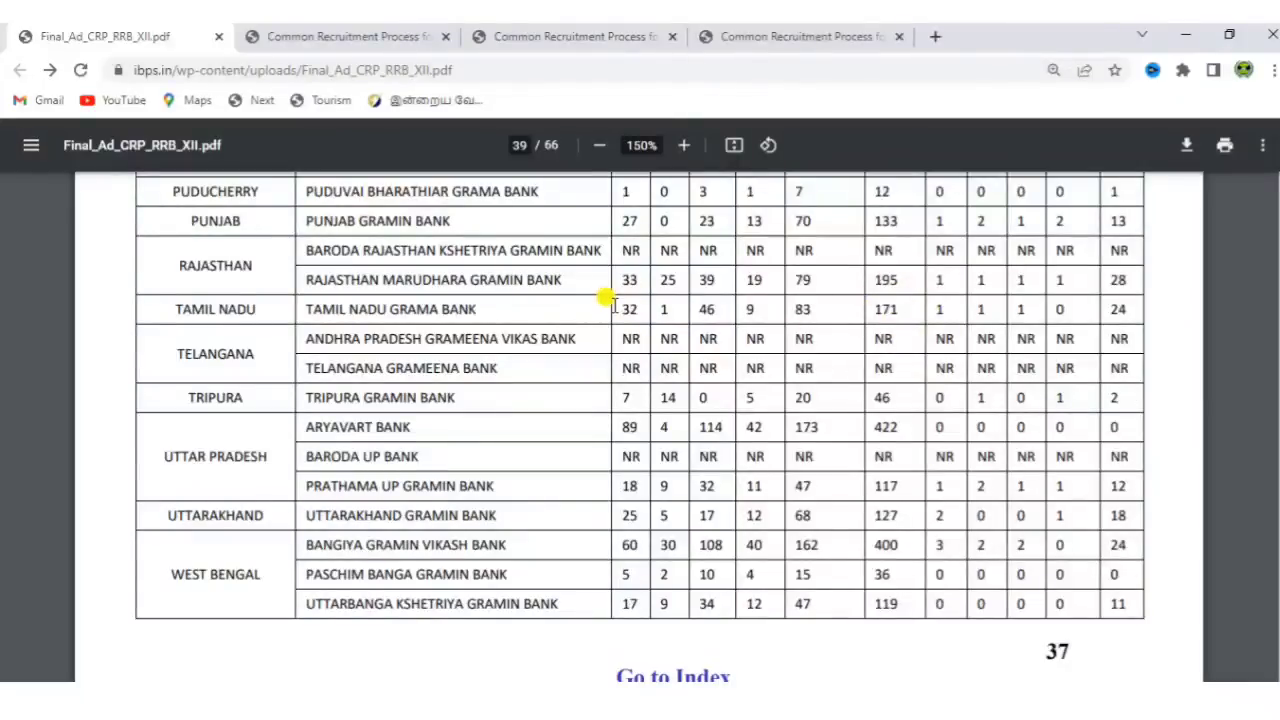
Step: Examine the state-wise and bank-wise Officer Scale-I vacancies, including the Tamil Nadu row
{"action": "scroll", "coordinate": [748, 312], "scroll_direction": "down", "scroll_amount": 6}
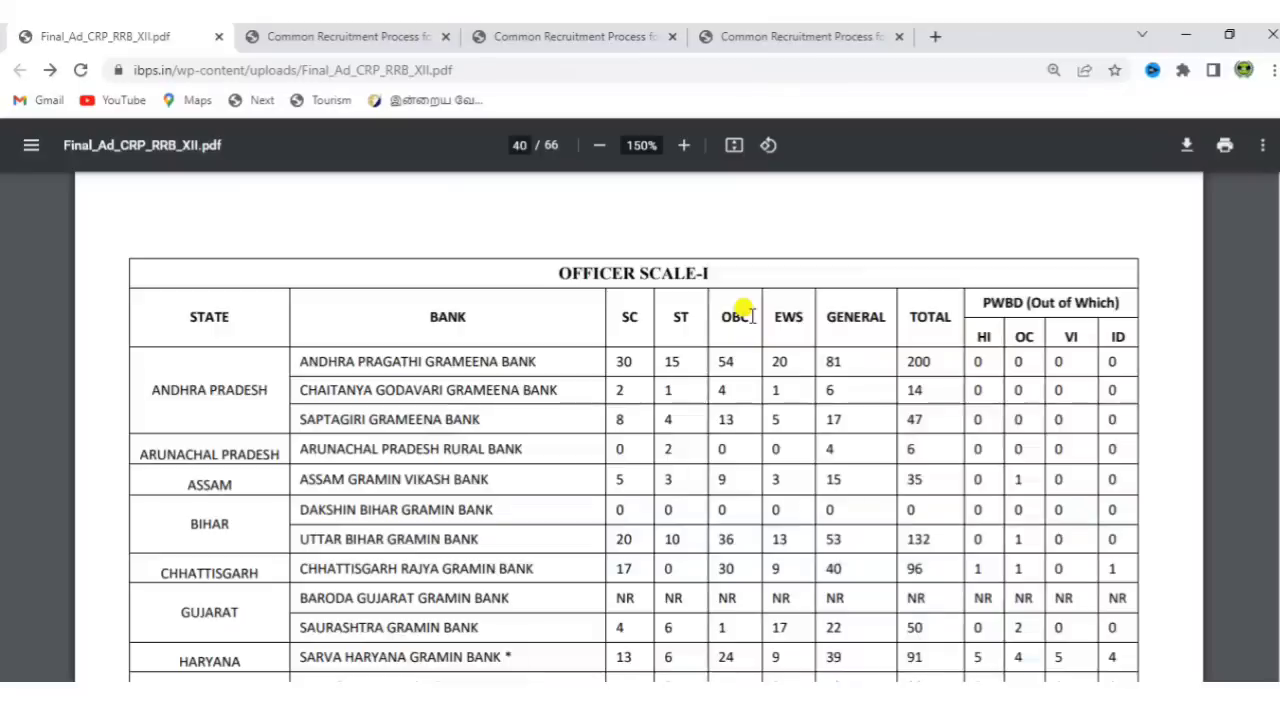
{"action": "scroll", "coordinate": [748, 312], "scroll_direction": "down", "scroll_amount": 1}
{"action": "scroll", "coordinate": [748, 312], "scroll_direction": "down", "scroll_amount": 5}
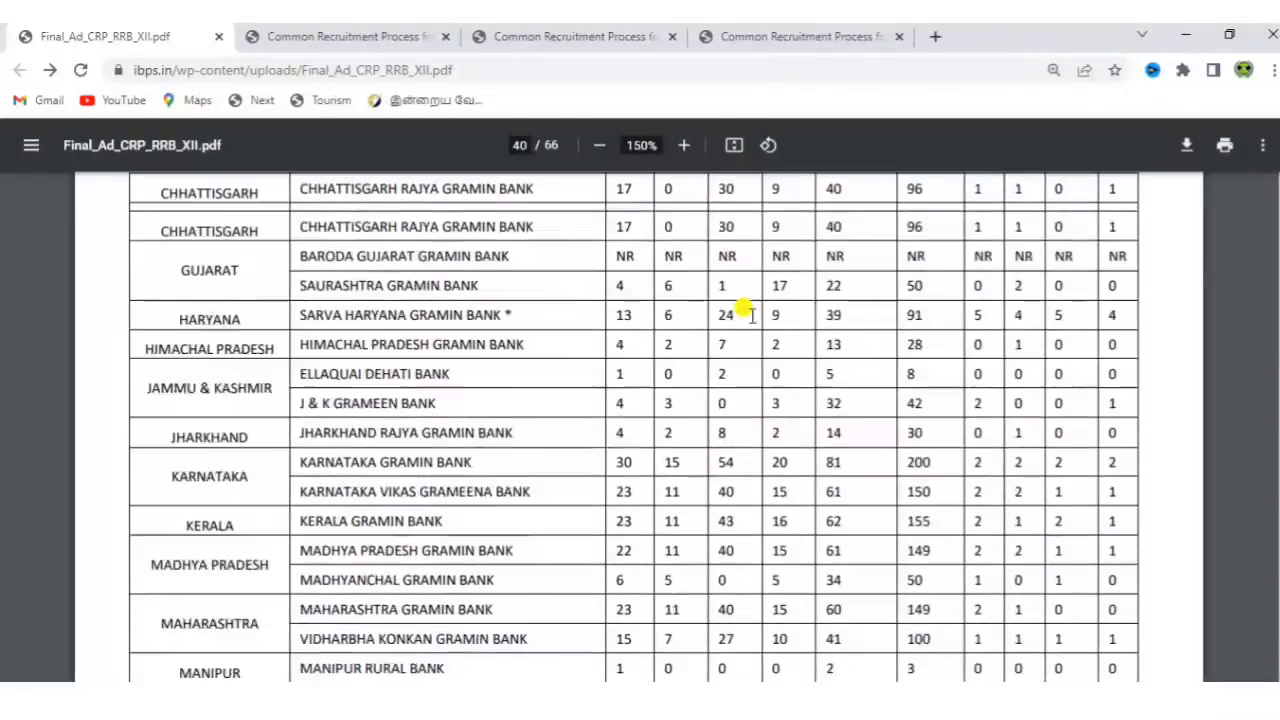
{"action": "scroll", "coordinate": [748, 312], "scroll_direction": "down", "scroll_amount": 4}
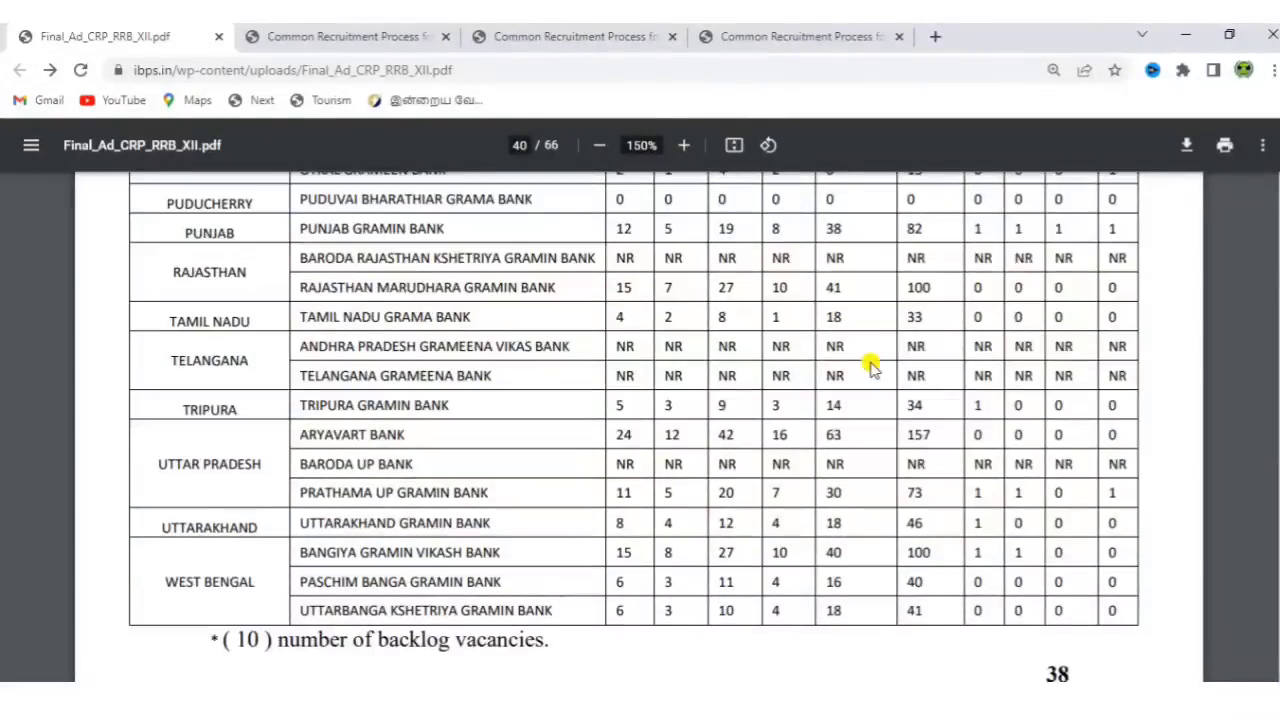
Step: Skim the remaining bank-wise officer vacancy tables, including Officer Scale II (CA), up to the end of Annexure I
{"action": "scroll", "coordinate": [870, 366], "scroll_direction": "down", "scroll_amount": 5}
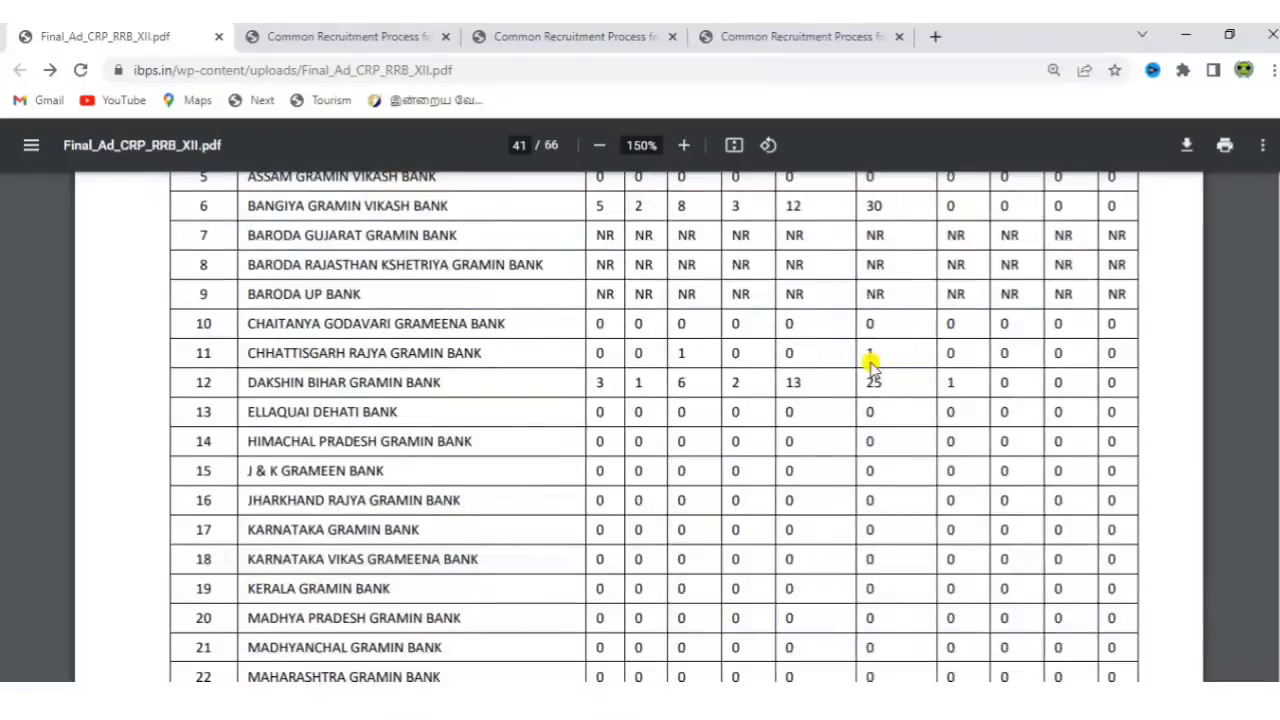
{"action": "scroll", "coordinate": [870, 366], "scroll_direction": "up", "scroll_amount": 3}
{"action": "scroll", "coordinate": [870, 366], "scroll_direction": "down", "scroll_amount": 2}
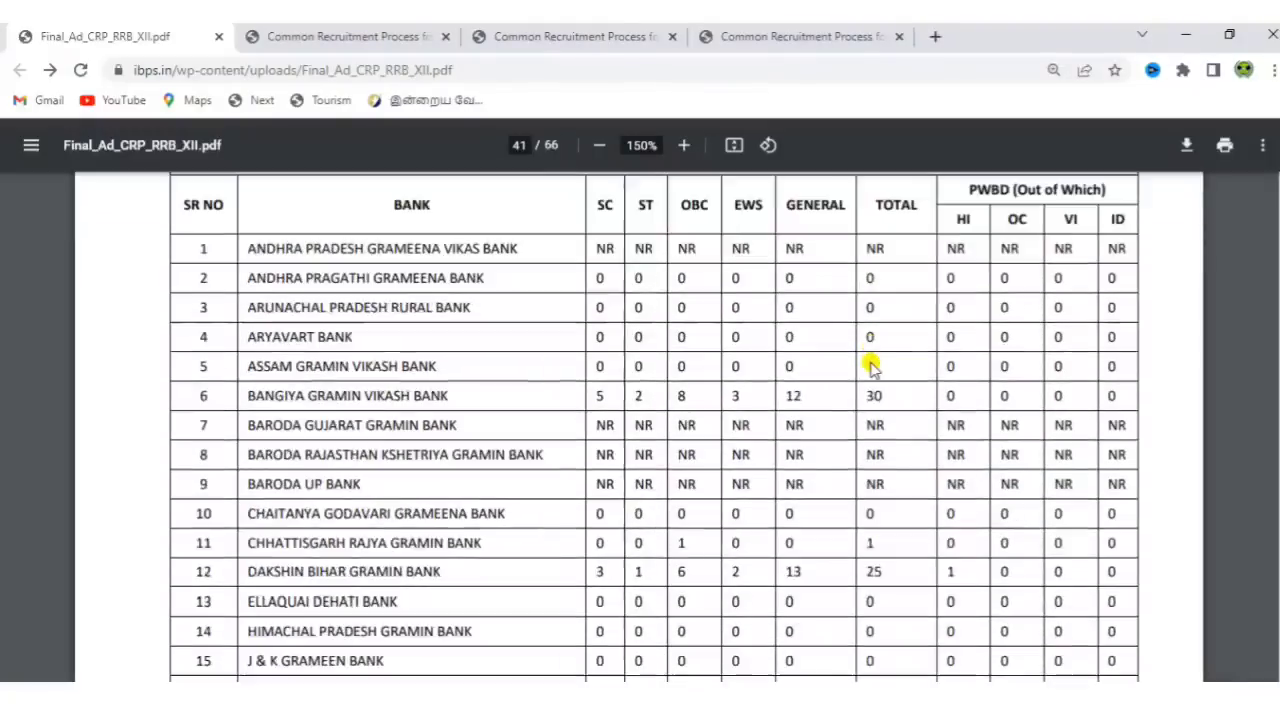
{"action": "scroll", "coordinate": [870, 366], "scroll_direction": "down", "scroll_amount": 20}
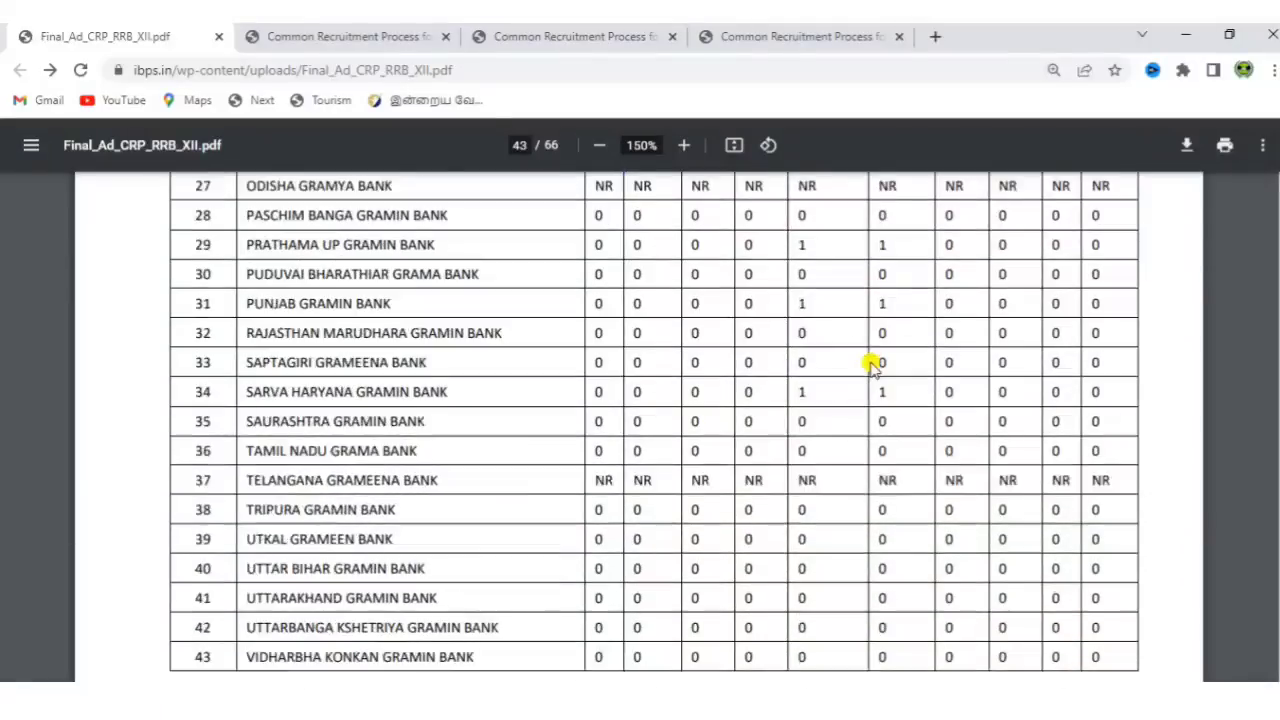
{"action": "scroll", "coordinate": [870, 366], "scroll_direction": "down", "scroll_amount": 20}
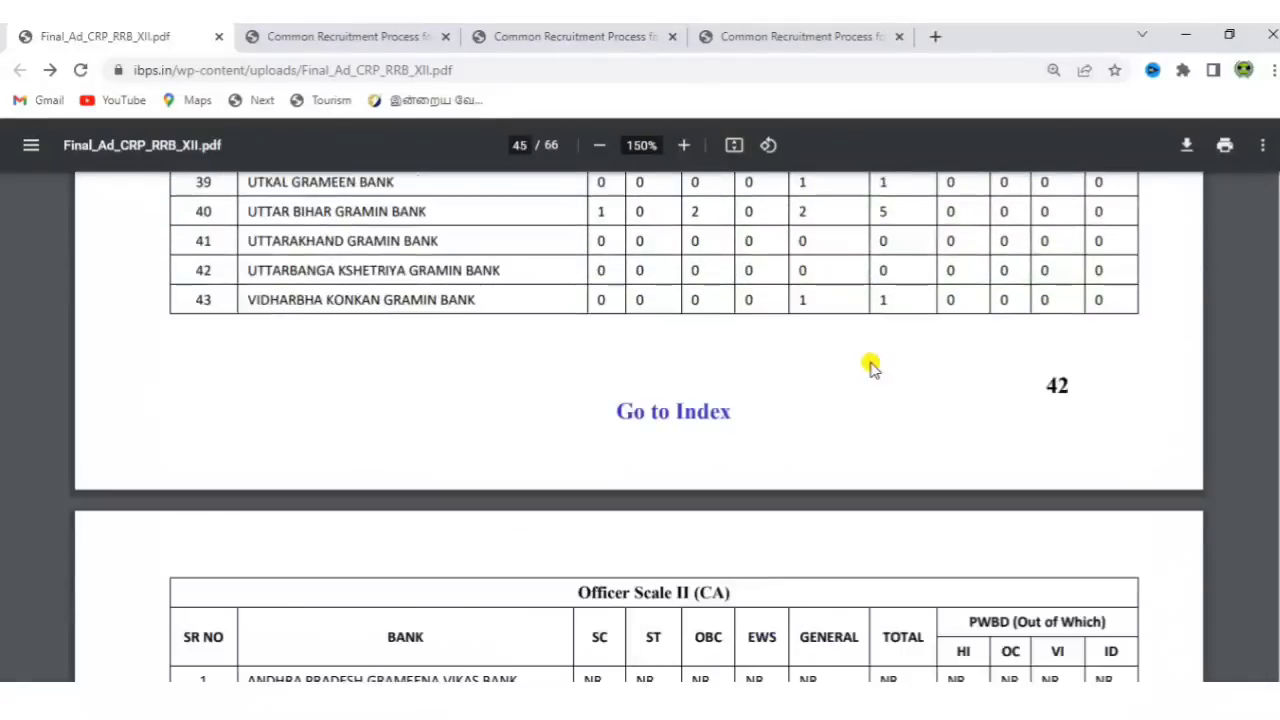
{"action": "scroll", "coordinate": [870, 366], "scroll_direction": "down", "scroll_amount": 20}
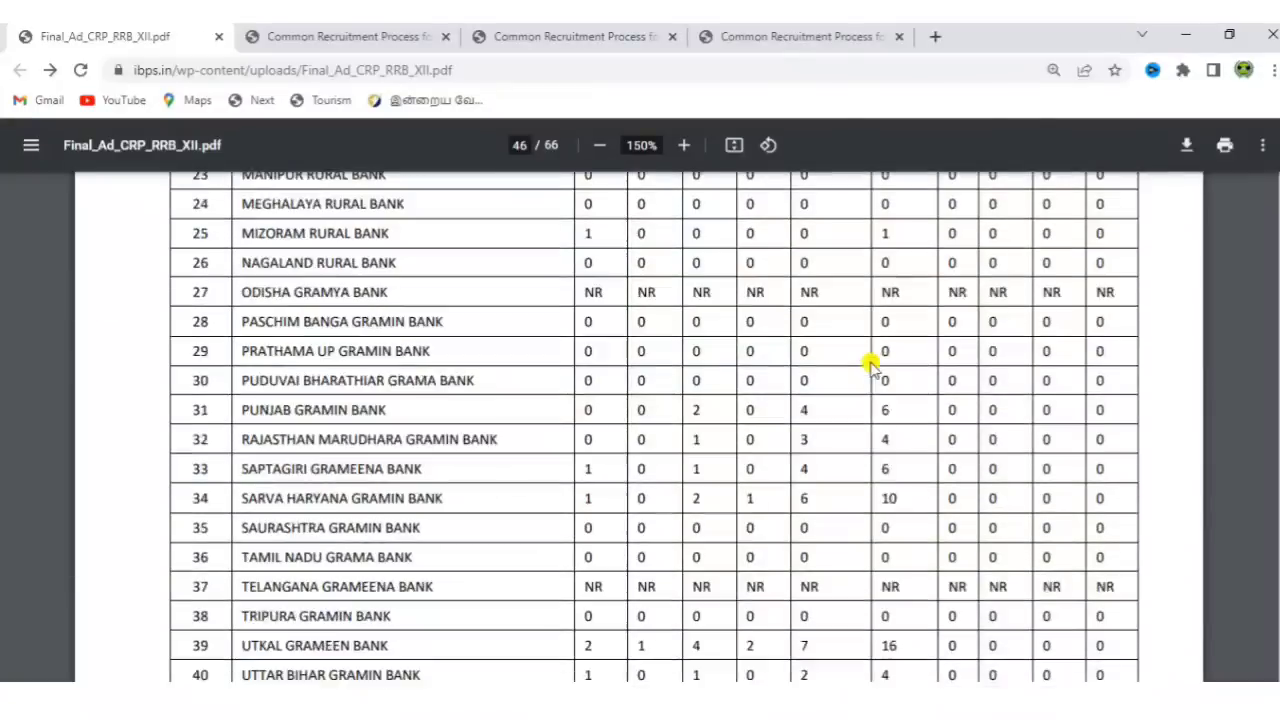
{"action": "scroll", "coordinate": [870, 366], "scroll_direction": "down", "scroll_amount": 20}
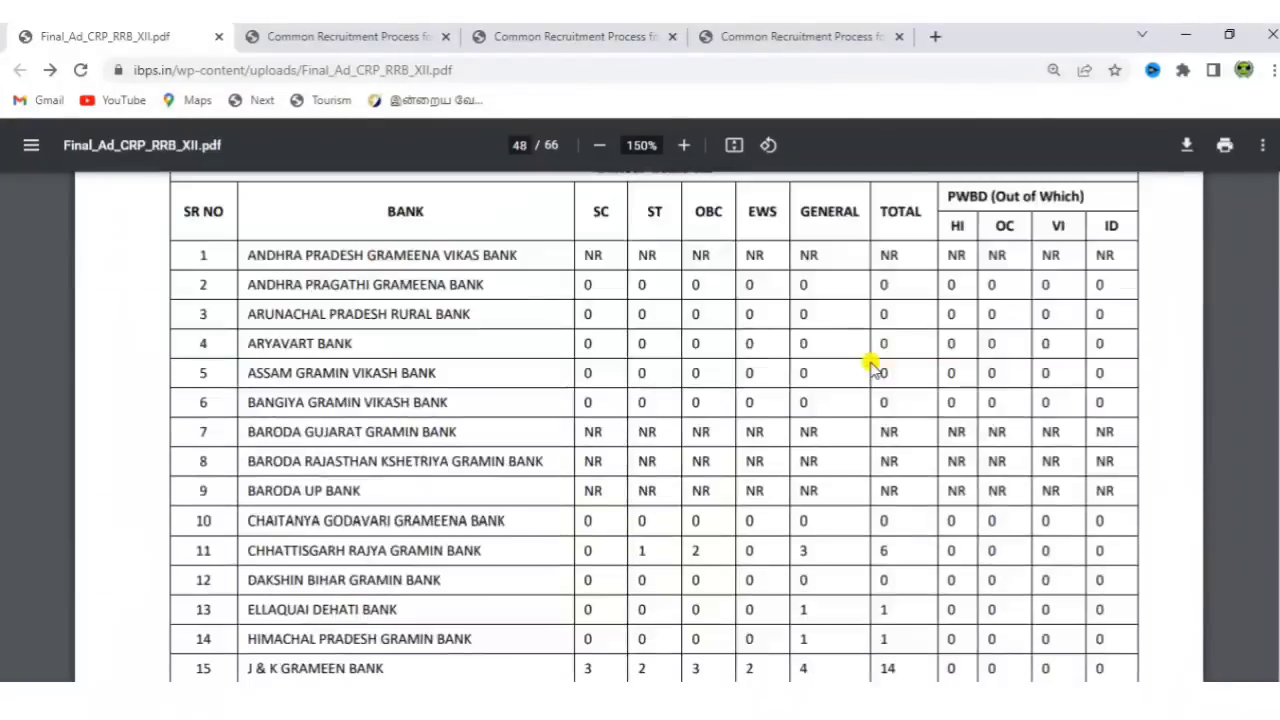
{"action": "scroll", "coordinate": [870, 366], "scroll_direction": "down", "scroll_amount": 15}
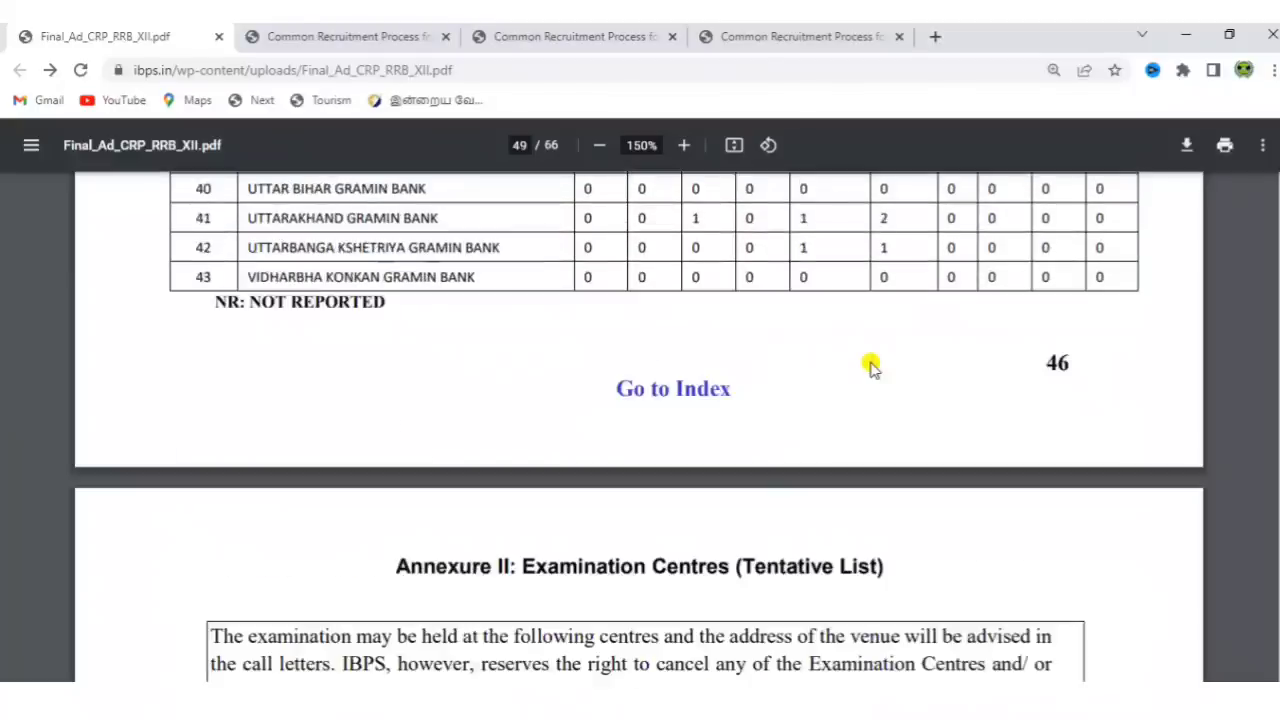
Step: Skim the examination centres, the document scanning guidelines and the certificate forms through to the last page of the notice
{"action": "scroll", "coordinate": [870, 366], "scroll_direction": "down", "scroll_amount": 12}
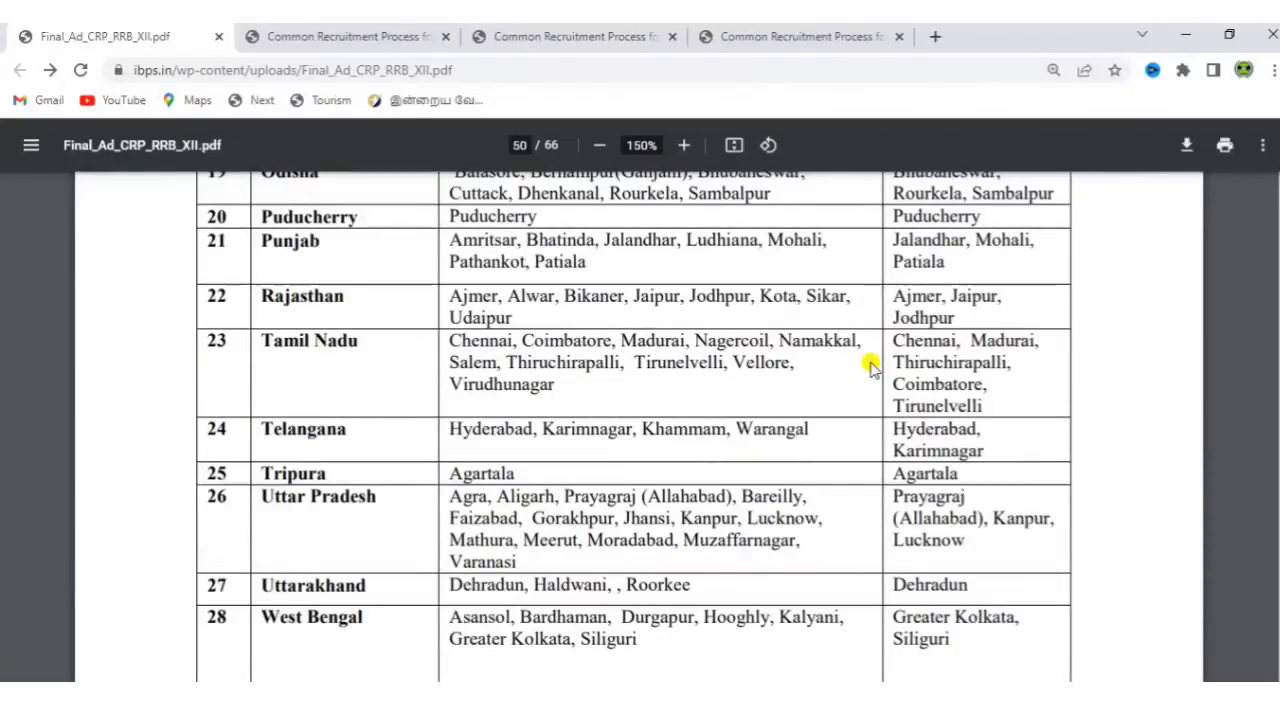
{"action": "scroll", "coordinate": [870, 366], "scroll_direction": "down", "scroll_amount": 15}
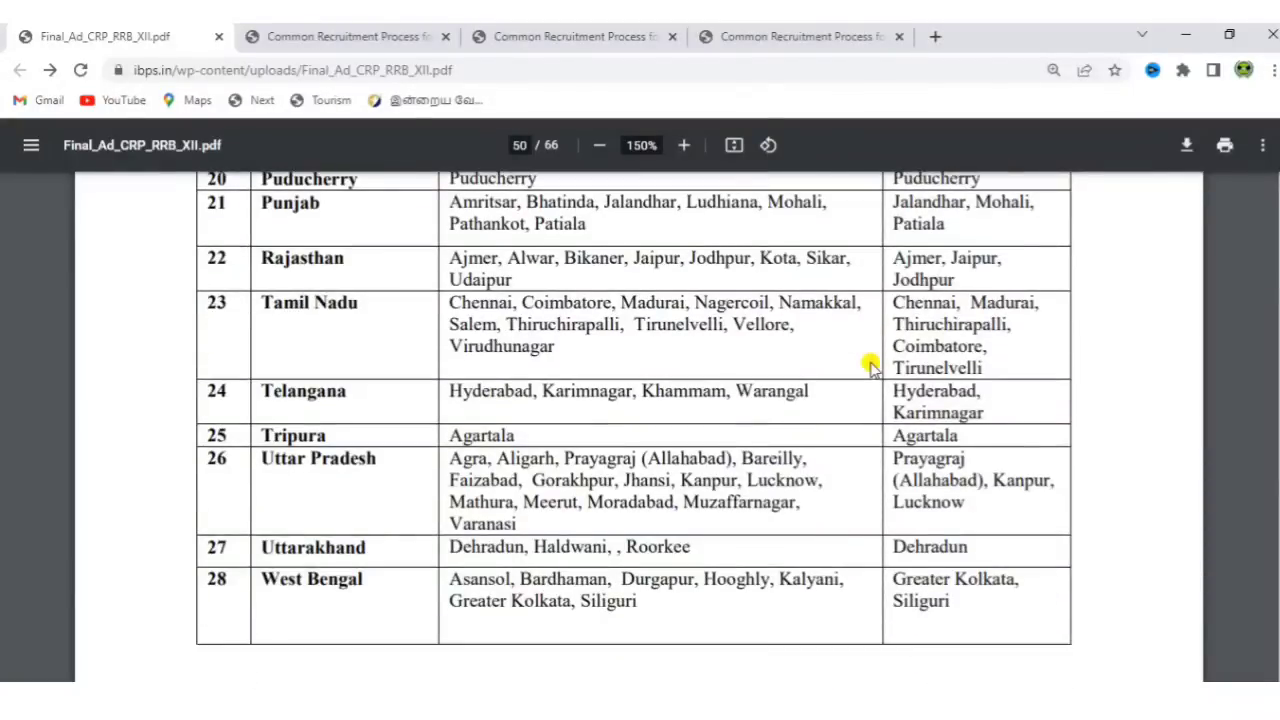
{"action": "scroll", "coordinate": [870, 366], "scroll_direction": "down", "scroll_amount": 20}
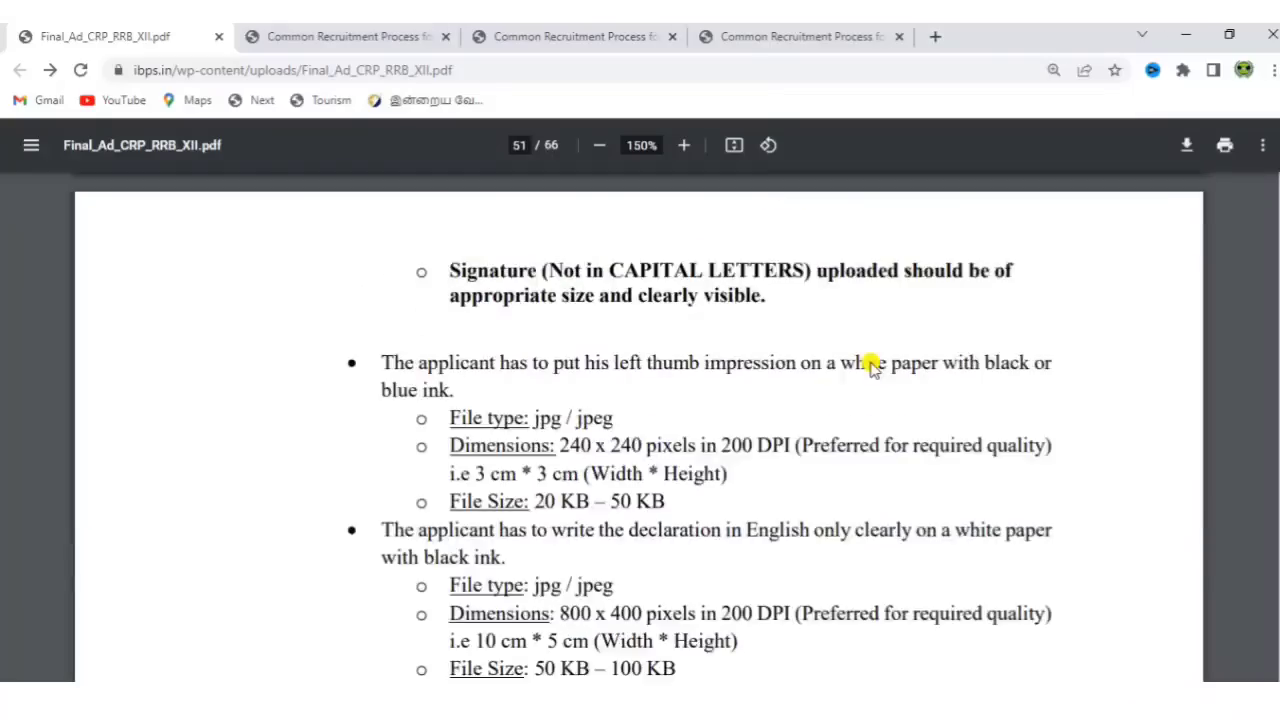
{"action": "scroll", "coordinate": [870, 366], "scroll_direction": "down", "scroll_amount": 20}
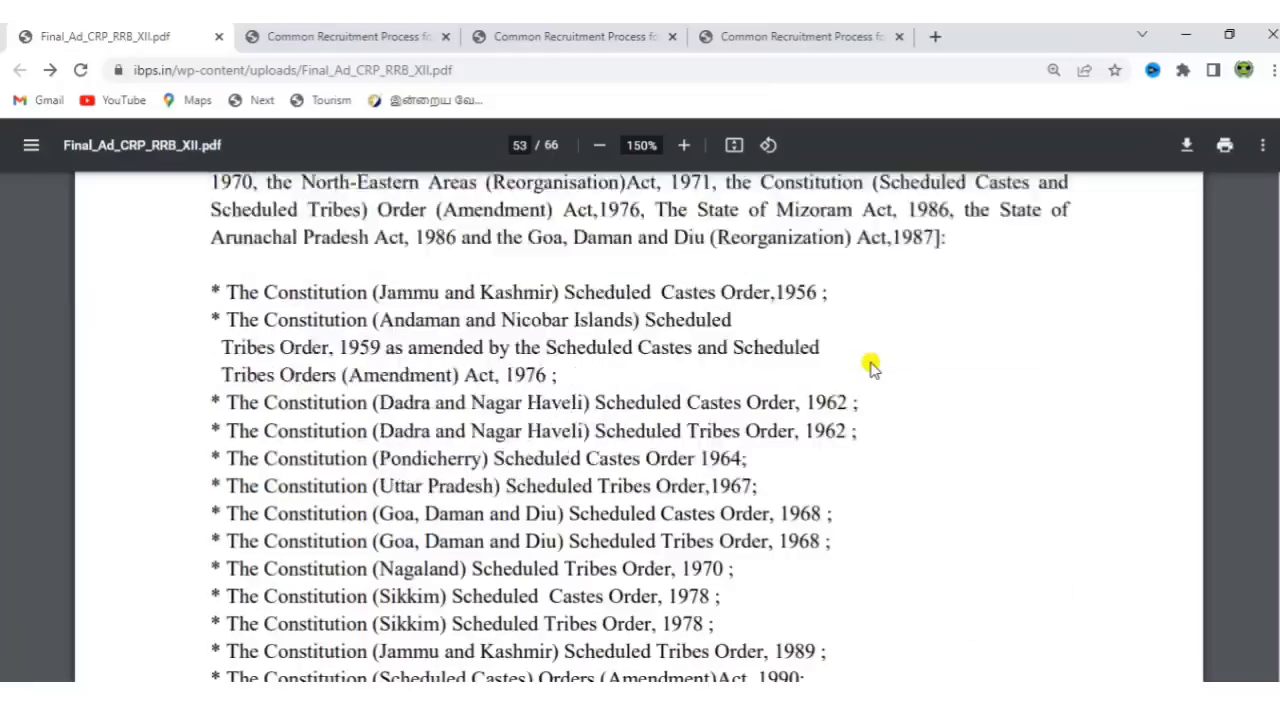
{"action": "scroll", "coordinate": [870, 366], "scroll_direction": "down", "scroll_amount": 4}
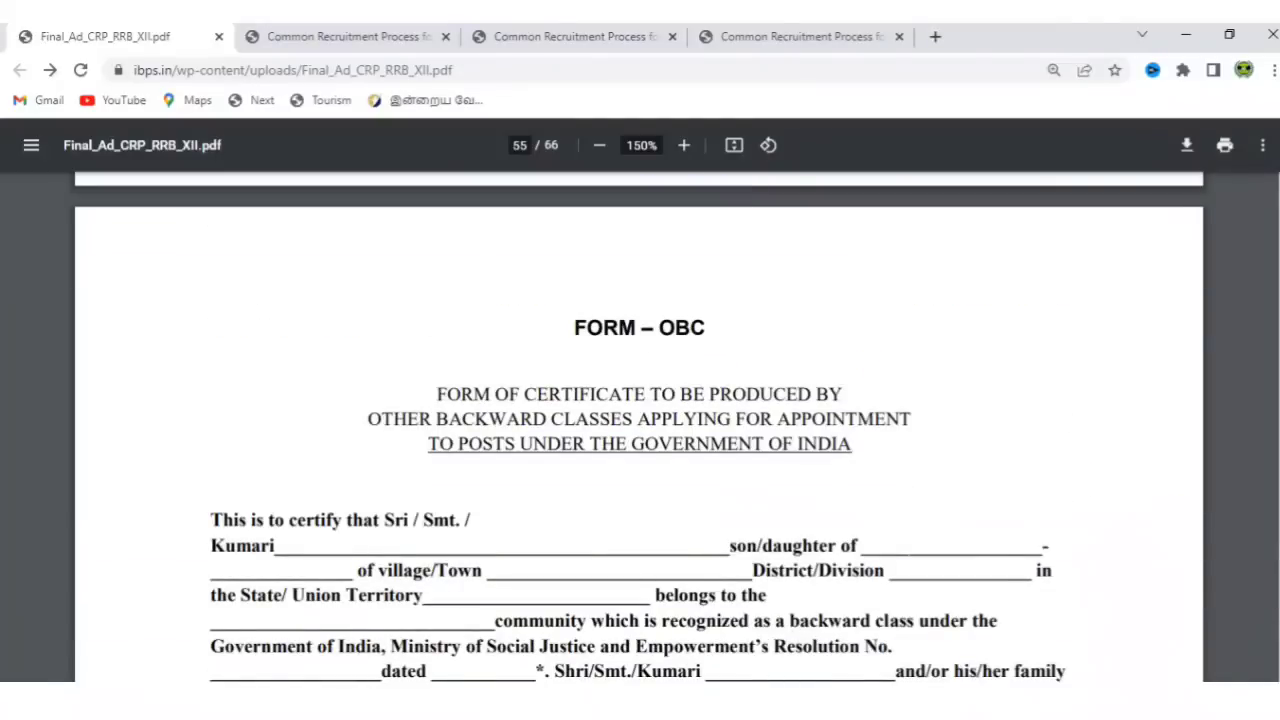
{"action": "left_click_drag", "start_coordinate": [1276, 590], "coordinate": [1277, 675]}
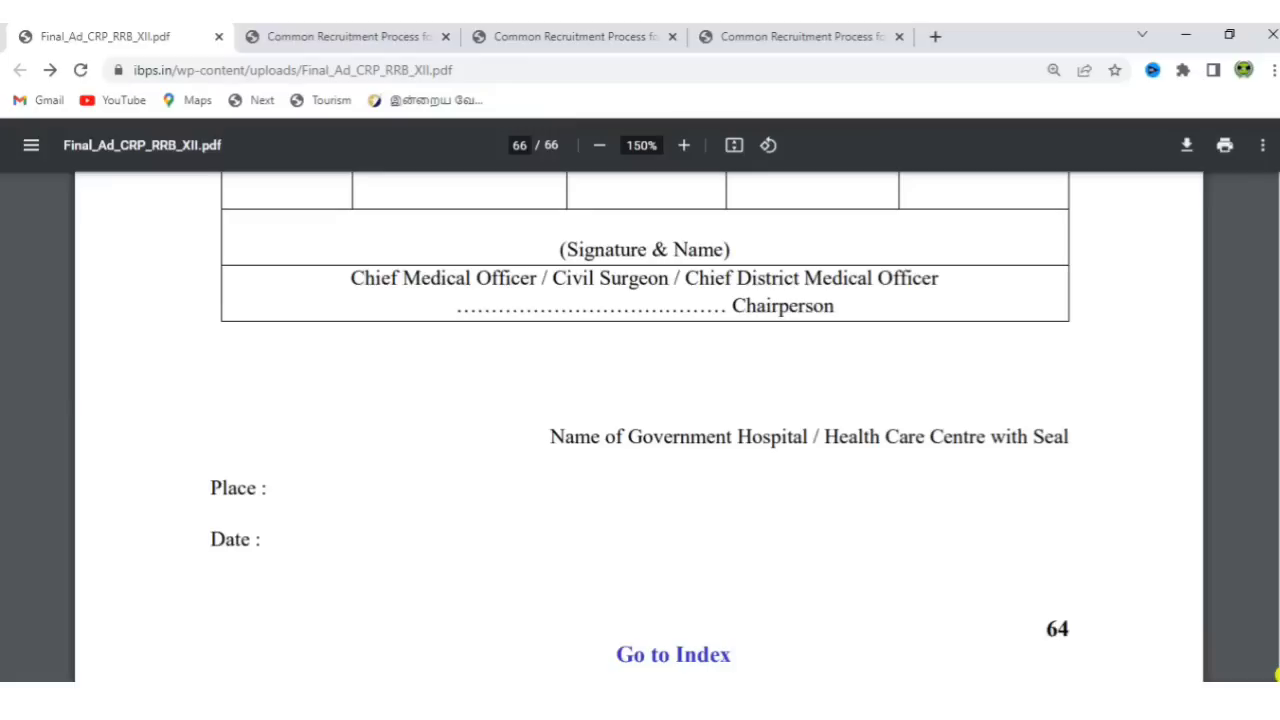
Step: Compare the online registration pages for Office Assistants, Officers Scale-I and Officers Scale-II & III
{"action": "left_click", "coordinate": [352, 40]}
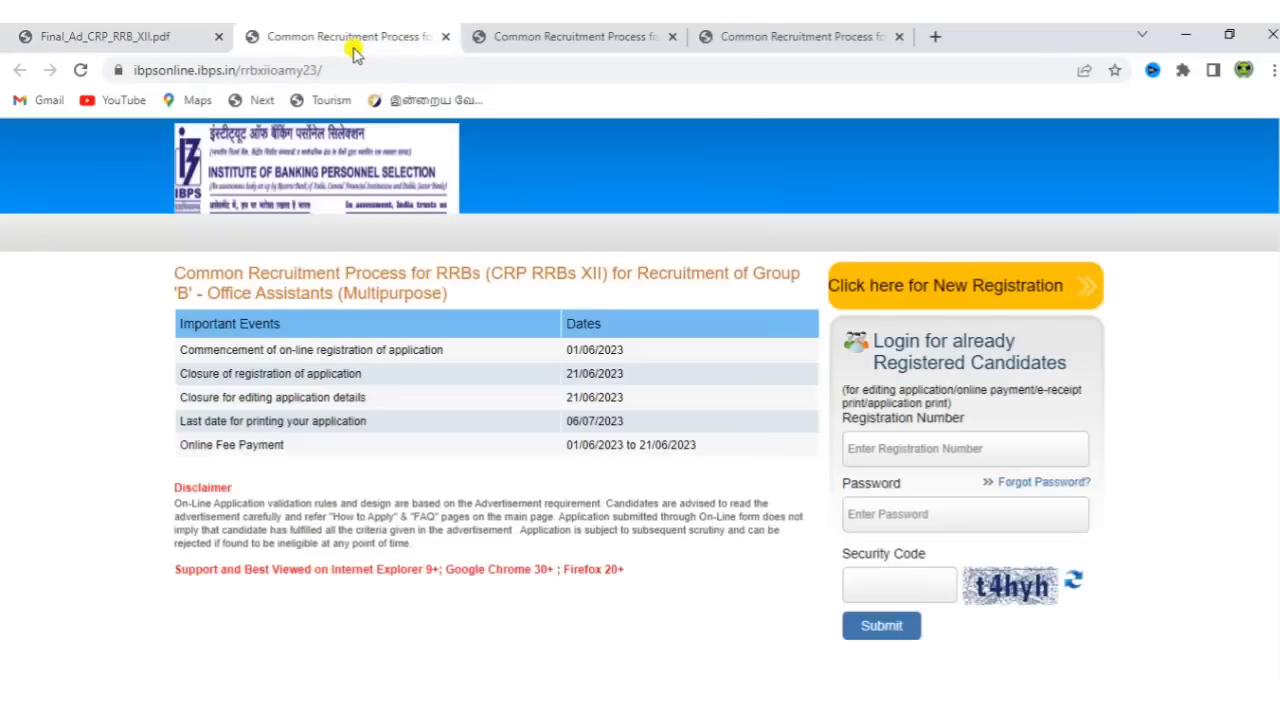
{"action": "left_click", "coordinate": [506, 34]}
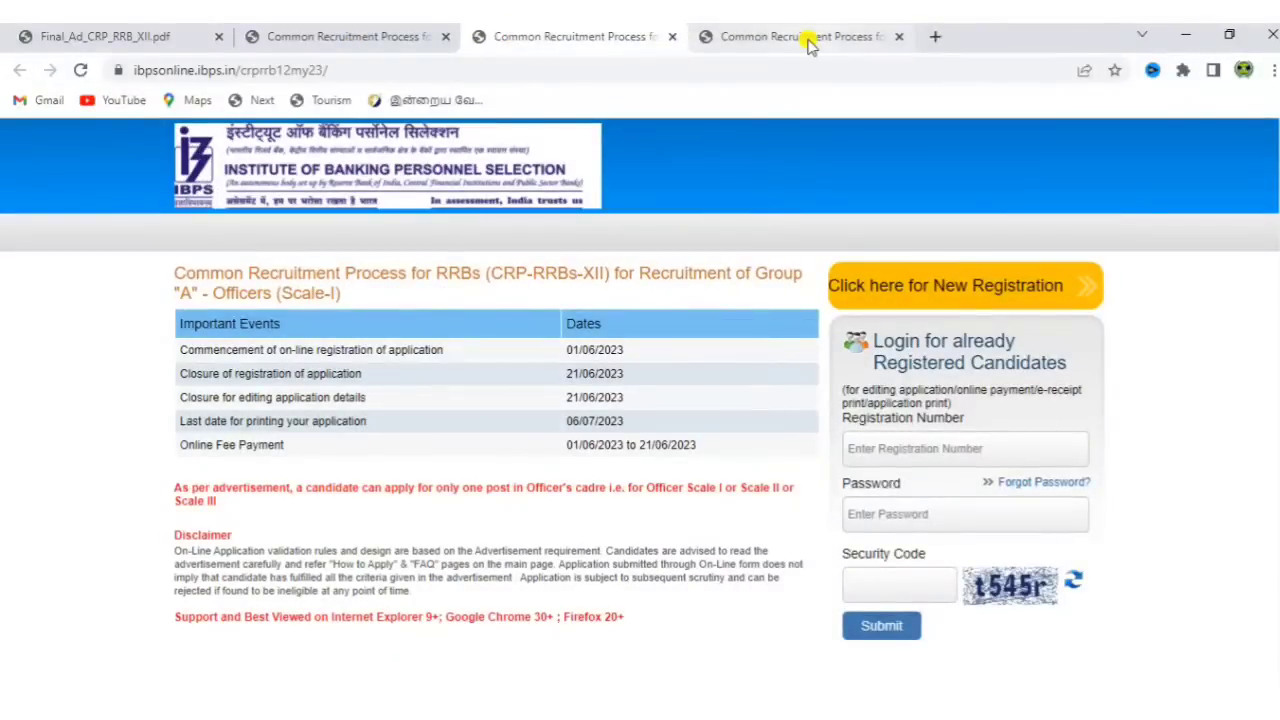
{"action": "left_click", "coordinate": [810, 40]}
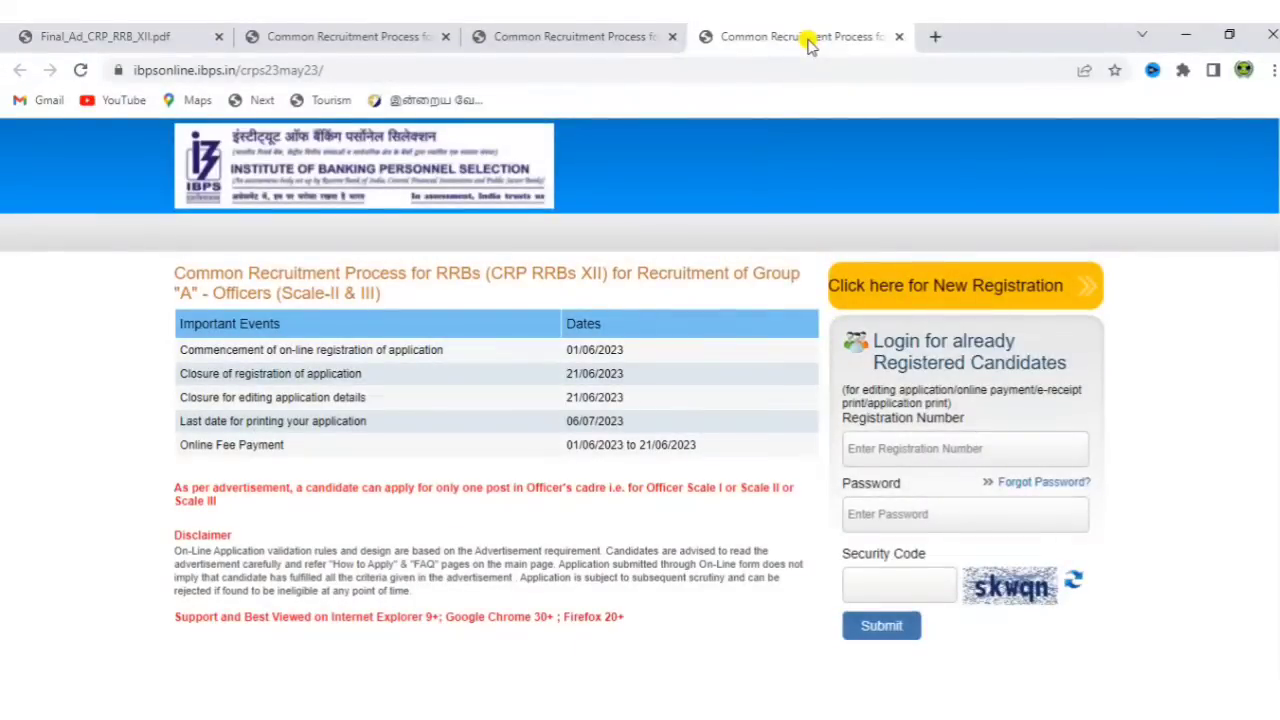
{"action": "left_click", "coordinate": [607, 36]}
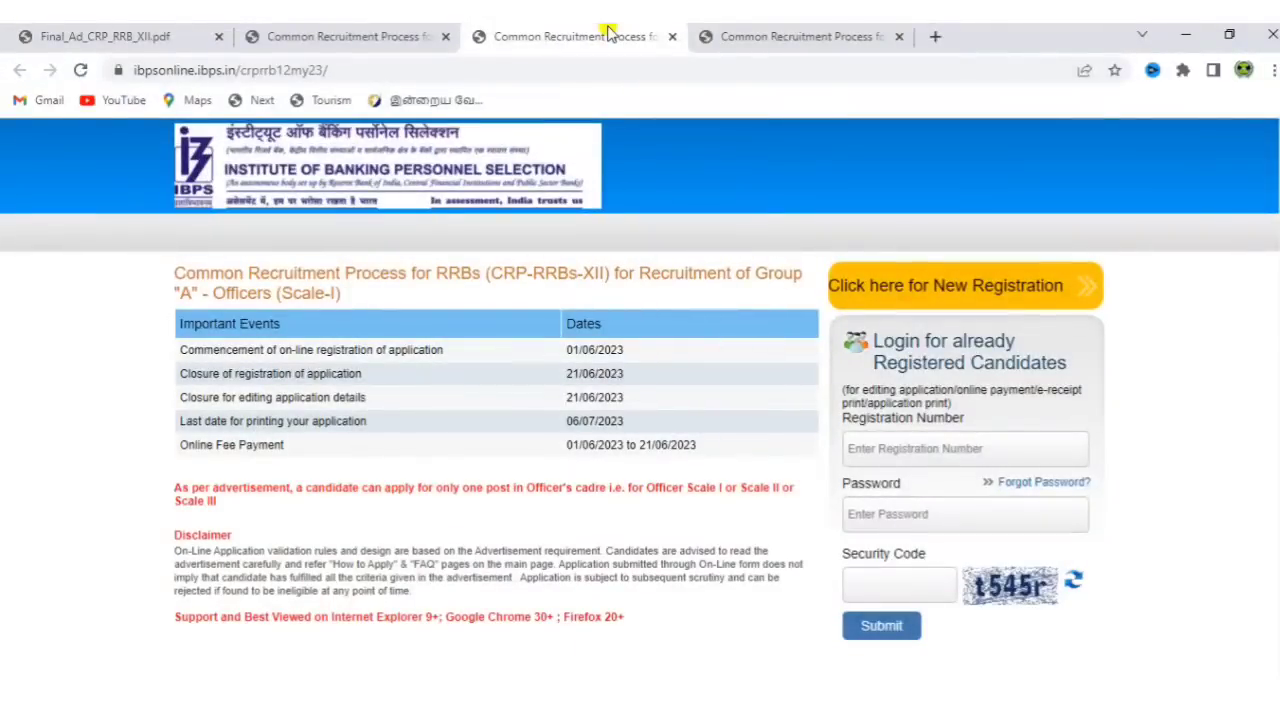
Step: Start a new registration for Office Assistants (Multipurpose) and go through the Basic Info and Photo & Signature stages
{"action": "left_click", "coordinate": [262, 36]}
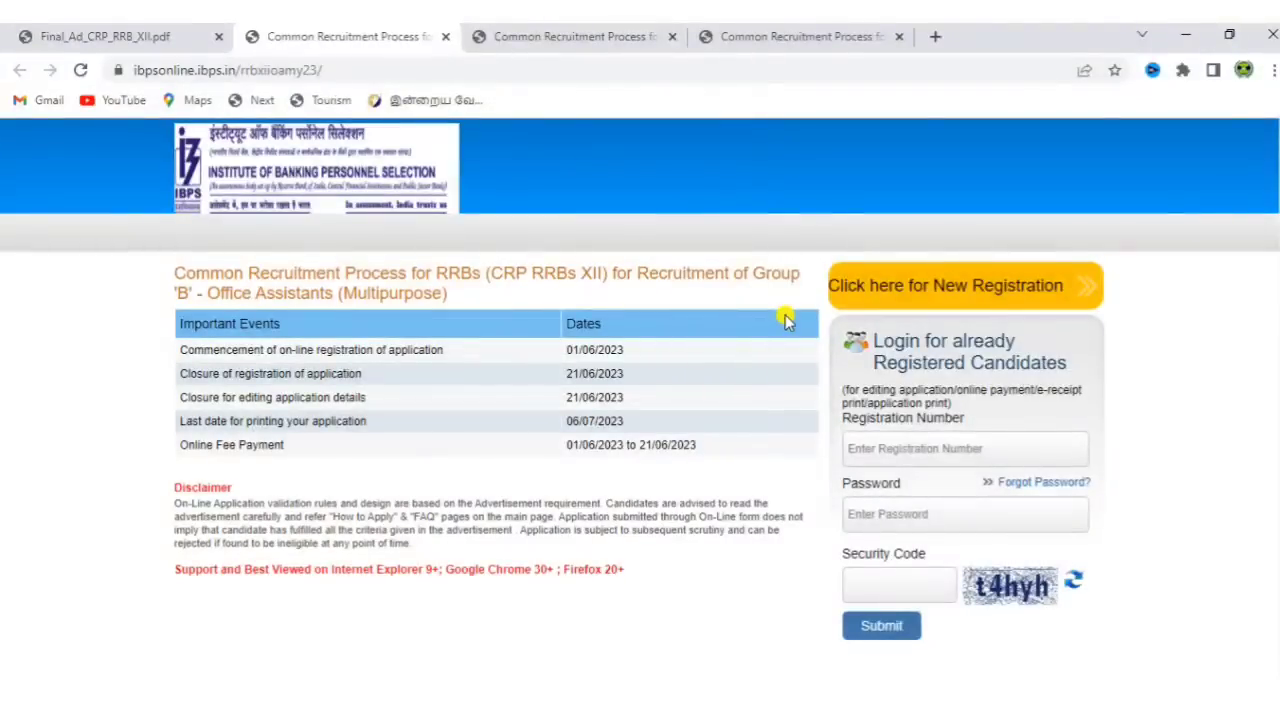
{"action": "left_click", "coordinate": [1016, 302]}
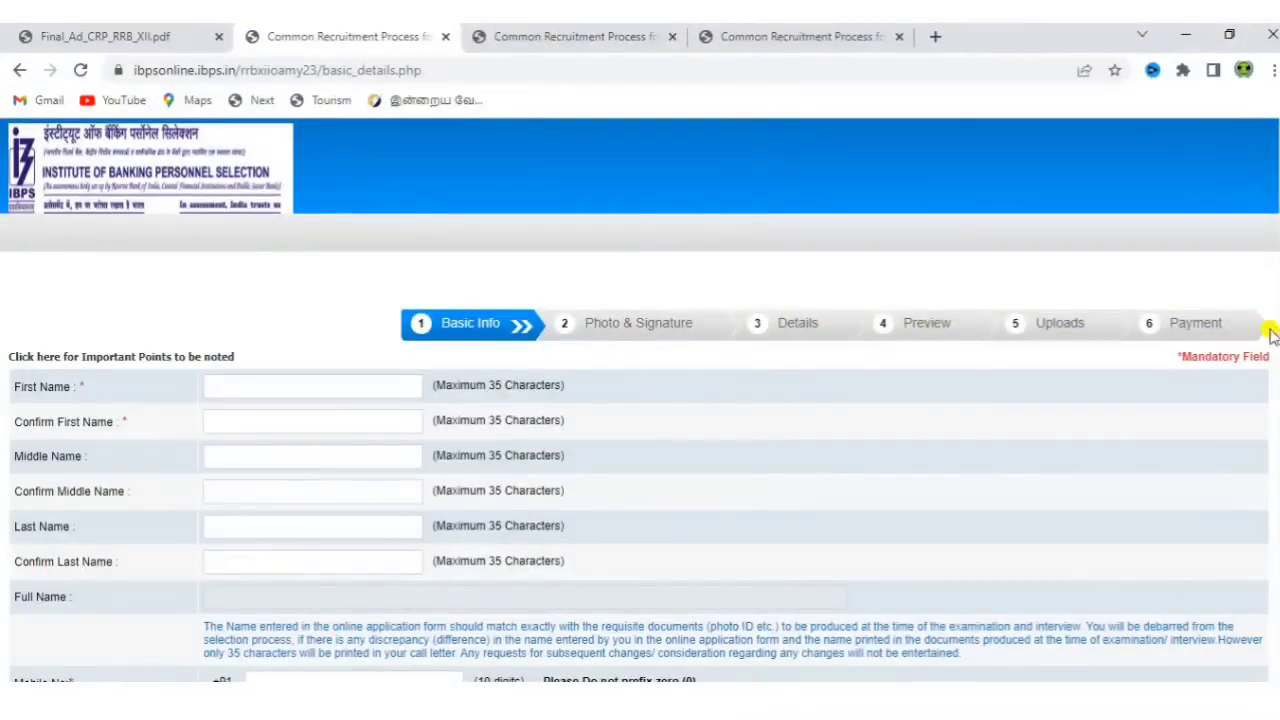
{"action": "scroll", "coordinate": [1277, 355], "scroll_direction": "down", "scroll_amount": 2}
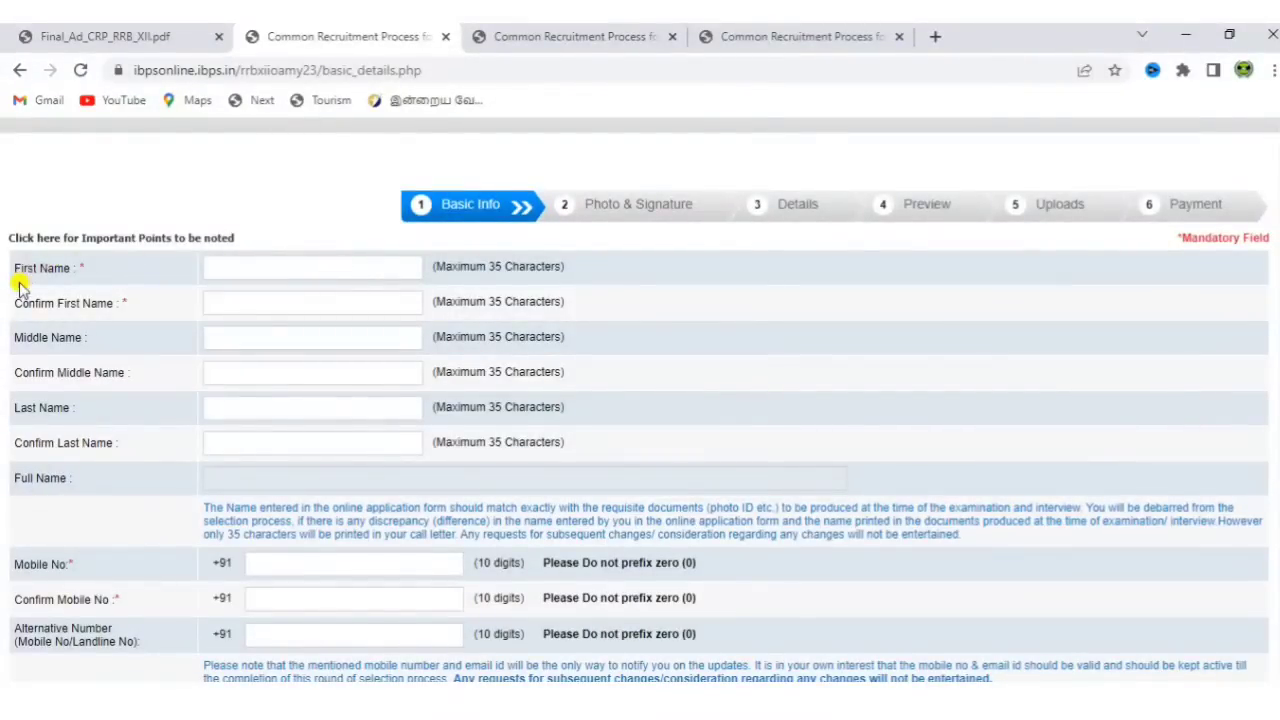
{"action": "left_click", "coordinate": [221, 301]}
{"action": "scroll", "coordinate": [147, 514], "scroll_direction": "down", "scroll_amount": 1}
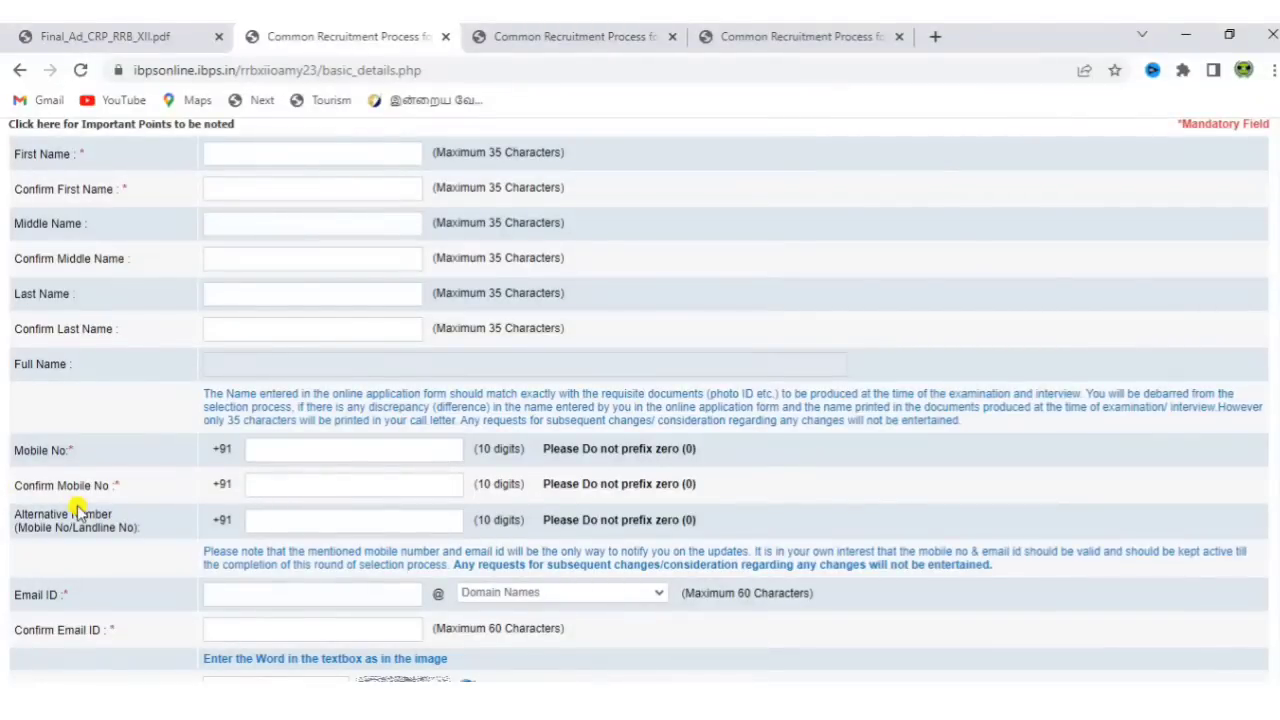
{"action": "scroll", "coordinate": [370, 520], "scroll_direction": "down", "scroll_amount": 2}
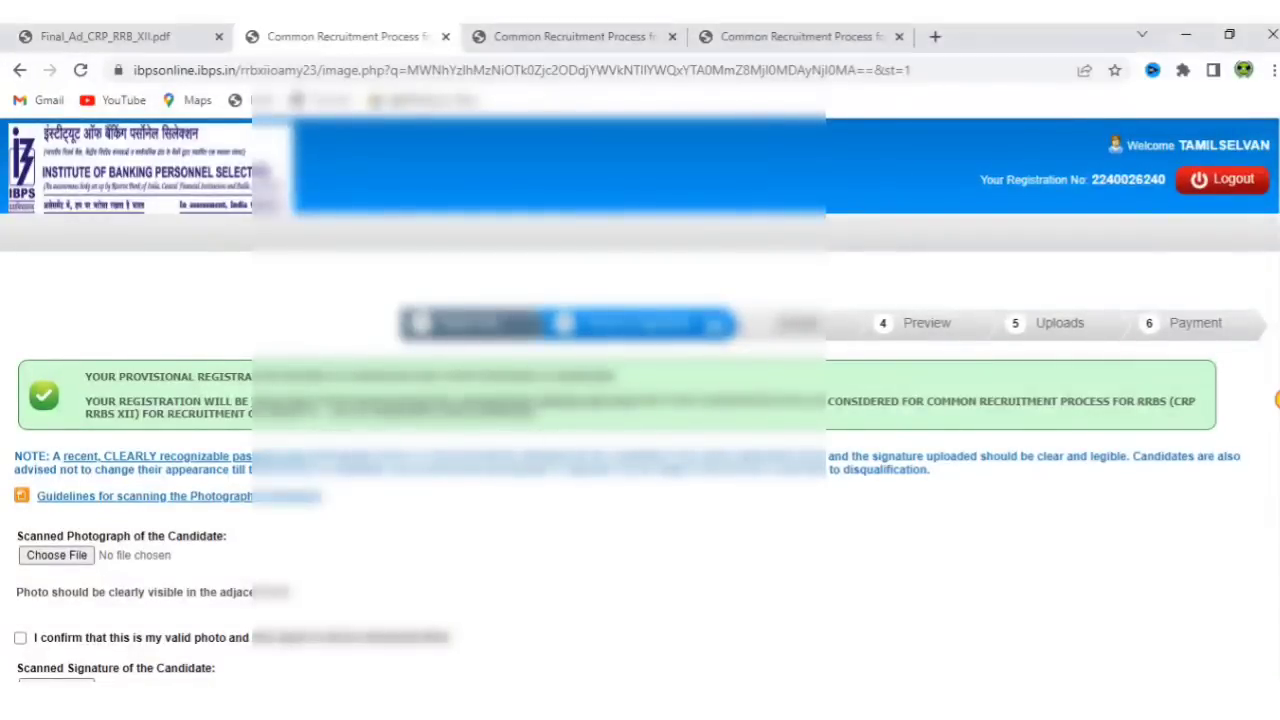
{"action": "scroll", "coordinate": [1277, 400], "scroll_direction": "down", "scroll_amount": 3}
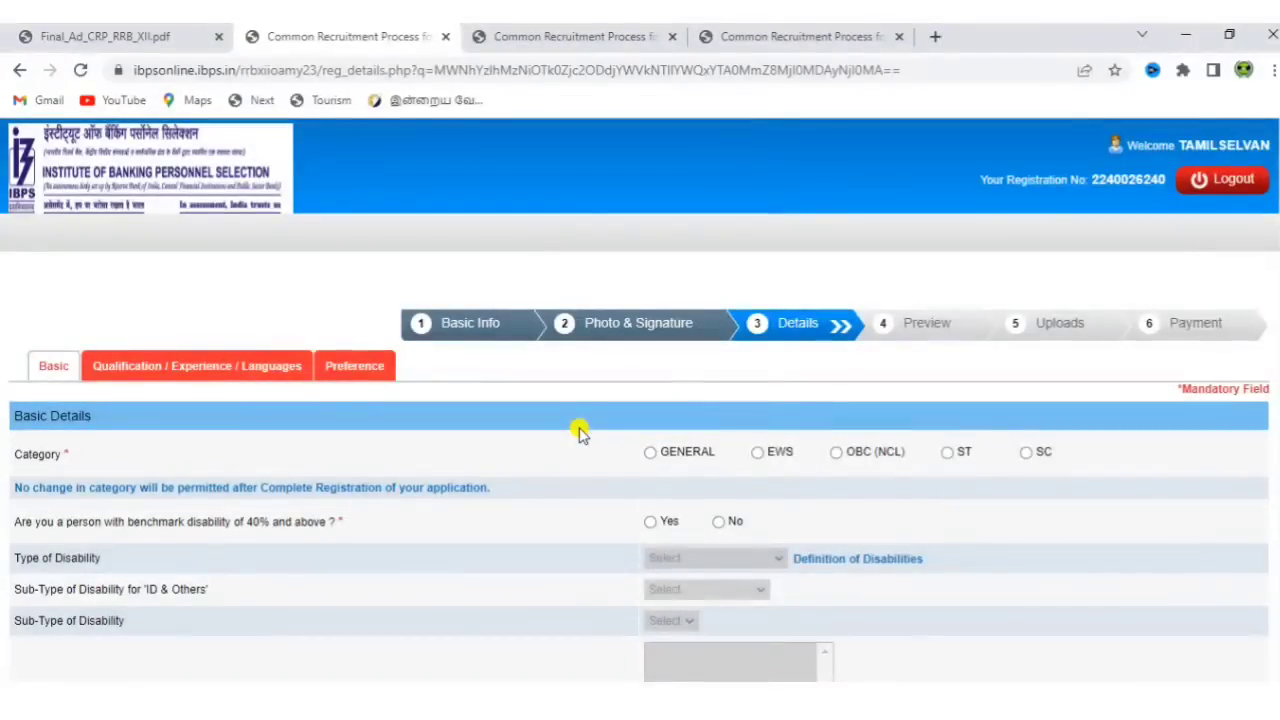
Step: Set the category to GENERAL in the Basic Details, accept the category notice and answer No to benchmark disability of 40% and above
{"action": "scroll", "coordinate": [580, 432], "scroll_direction": "down", "scroll_amount": 3}
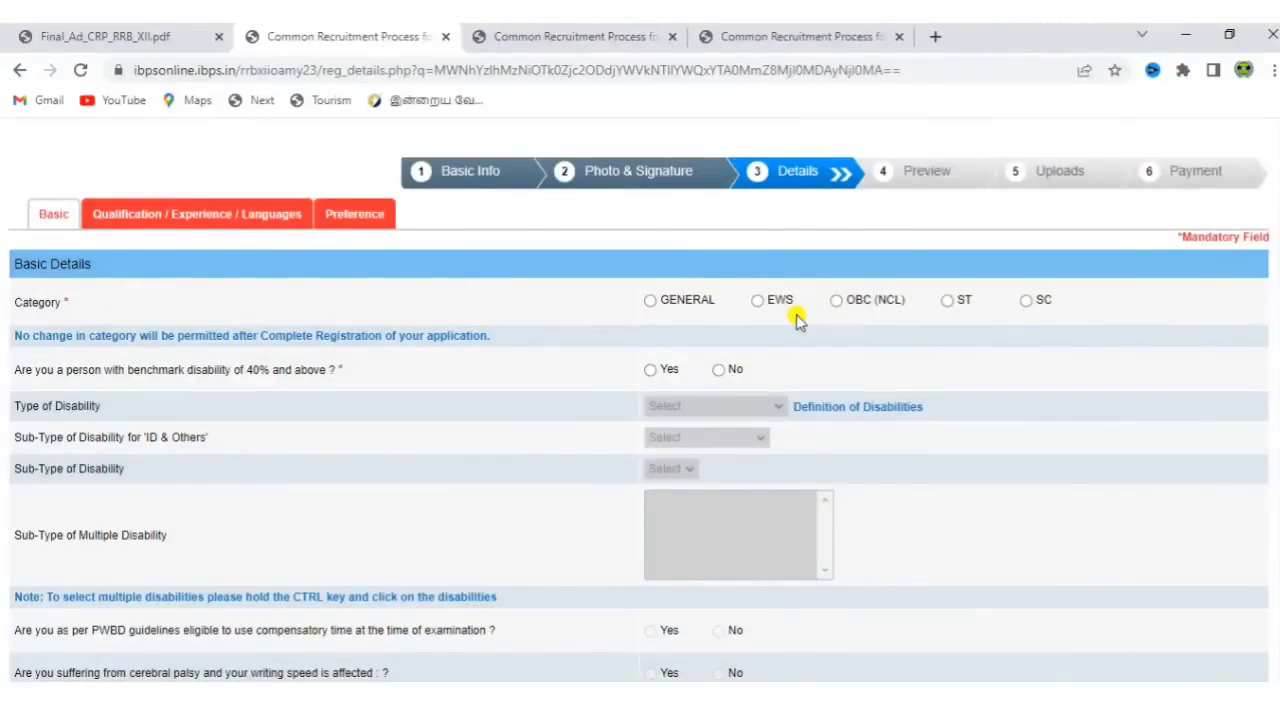
{"action": "left_click", "coordinate": [647, 302]}
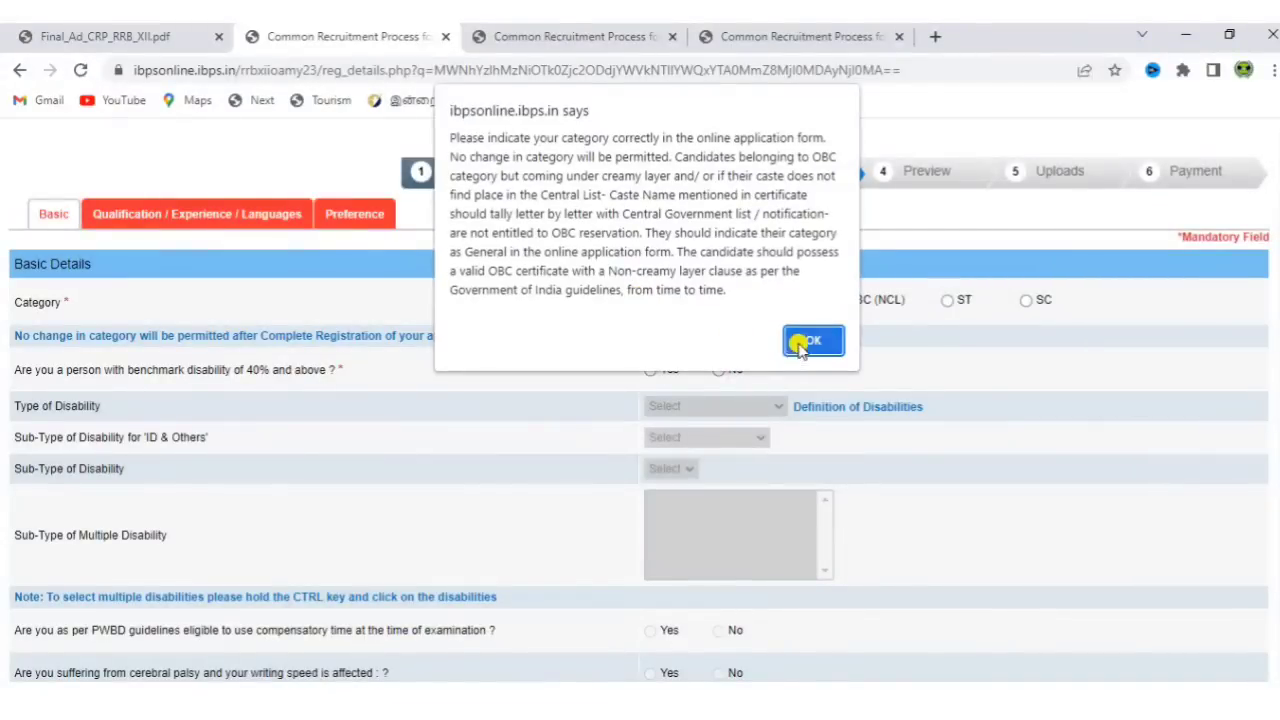
{"action": "left_click", "coordinate": [810, 342]}
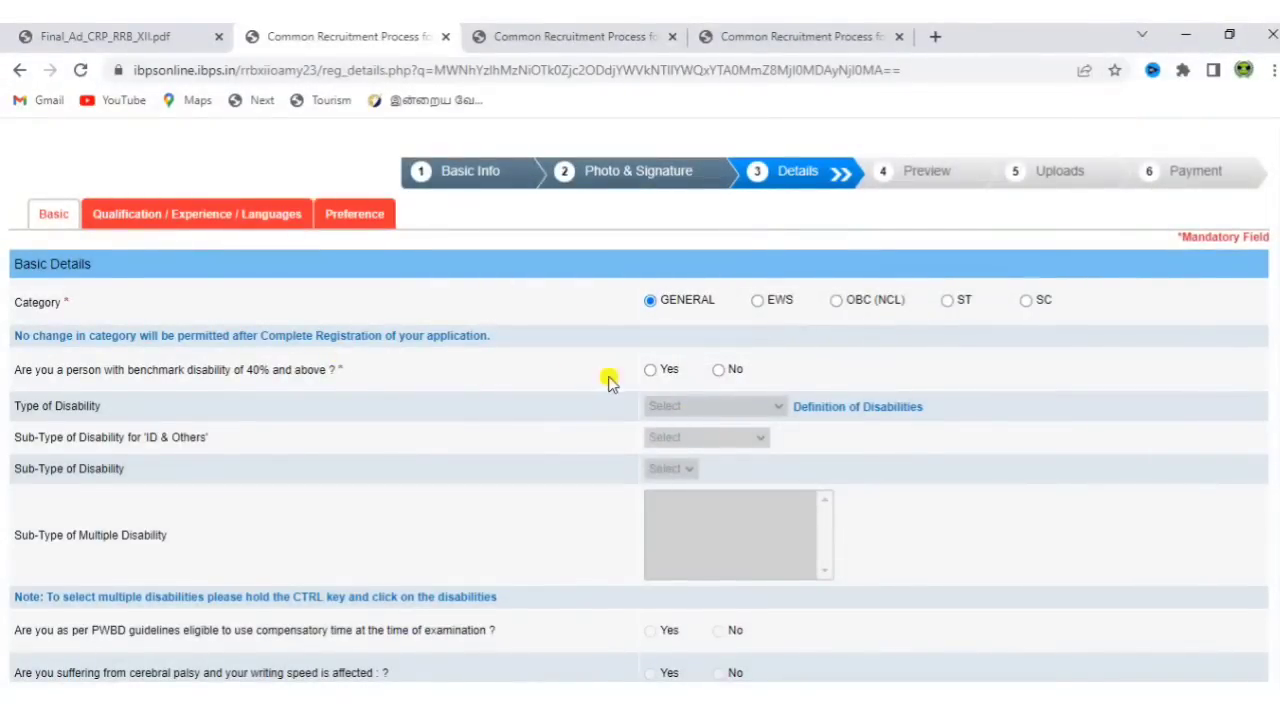
{"action": "left_click", "coordinate": [717, 370]}
Step: Answer No to being a family member of those who died in the 1984 riots and set the religion to Hindu
{"action": "scroll", "coordinate": [452, 455], "scroll_direction": "down", "scroll_amount": 4}
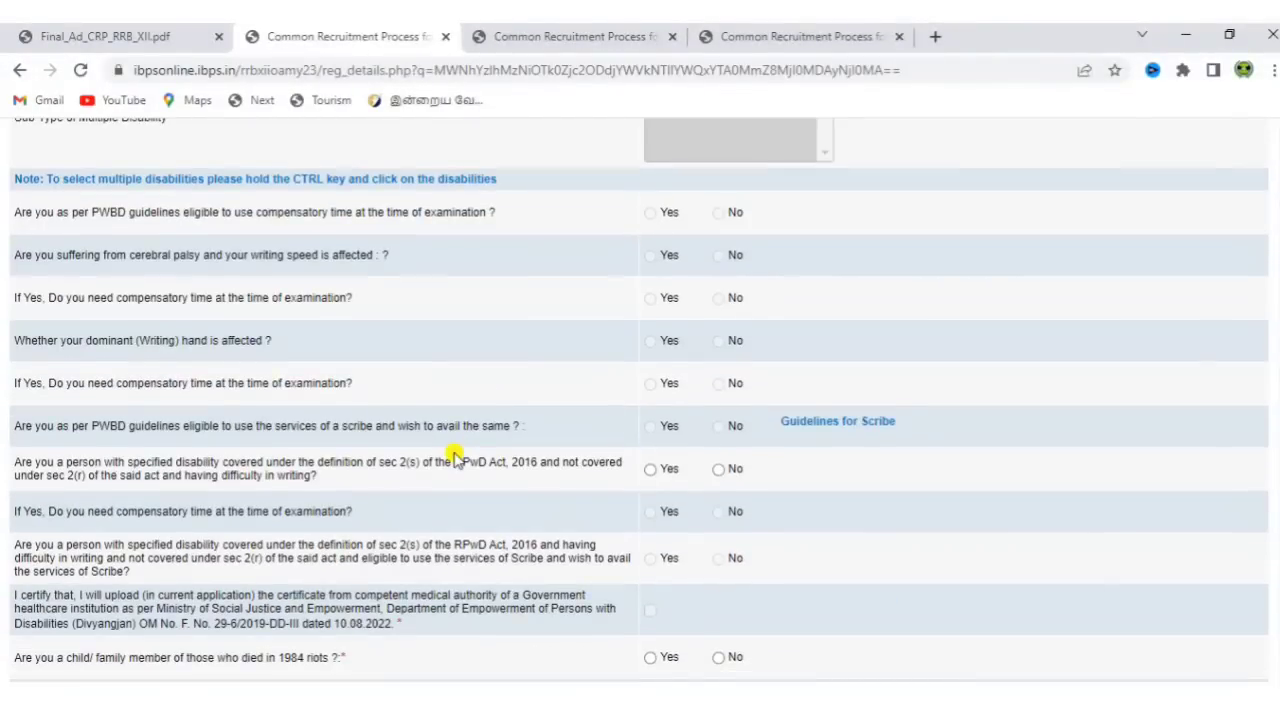
{"action": "scroll", "coordinate": [452, 455], "scroll_direction": "down", "scroll_amount": 2}
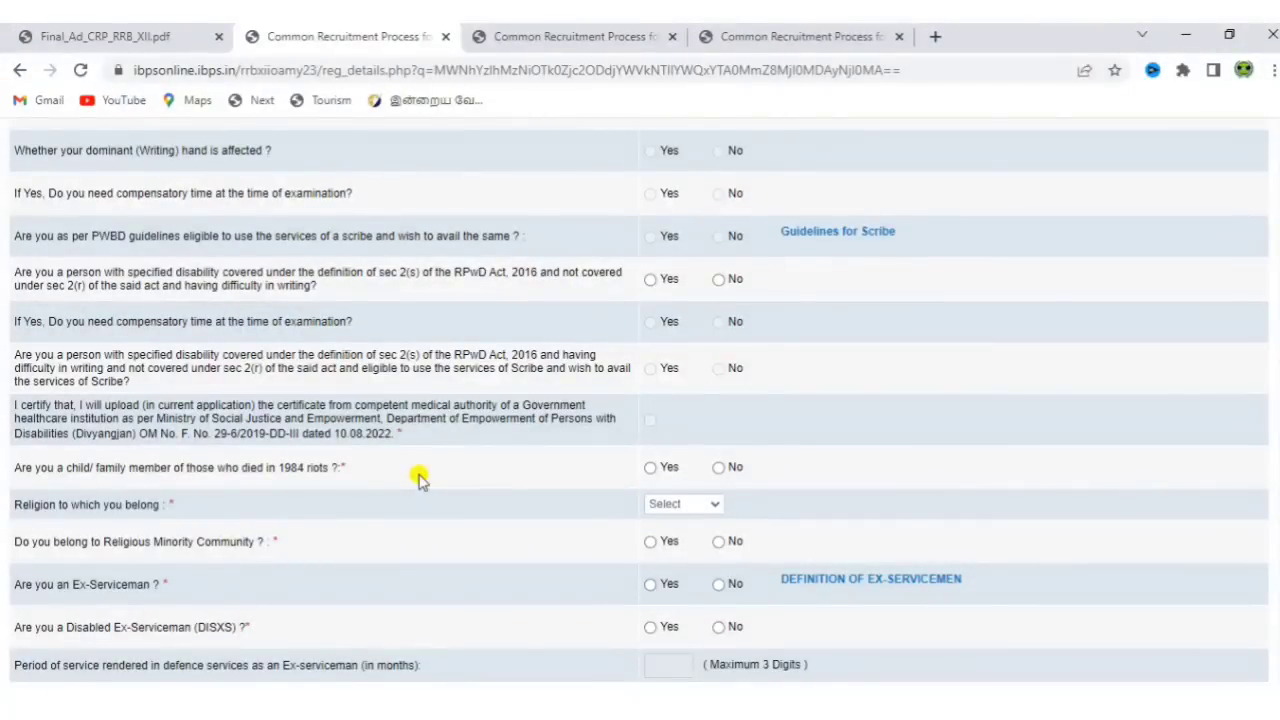
{"action": "left_click", "coordinate": [719, 468]}
{"action": "left_click", "coordinate": [686, 505]}
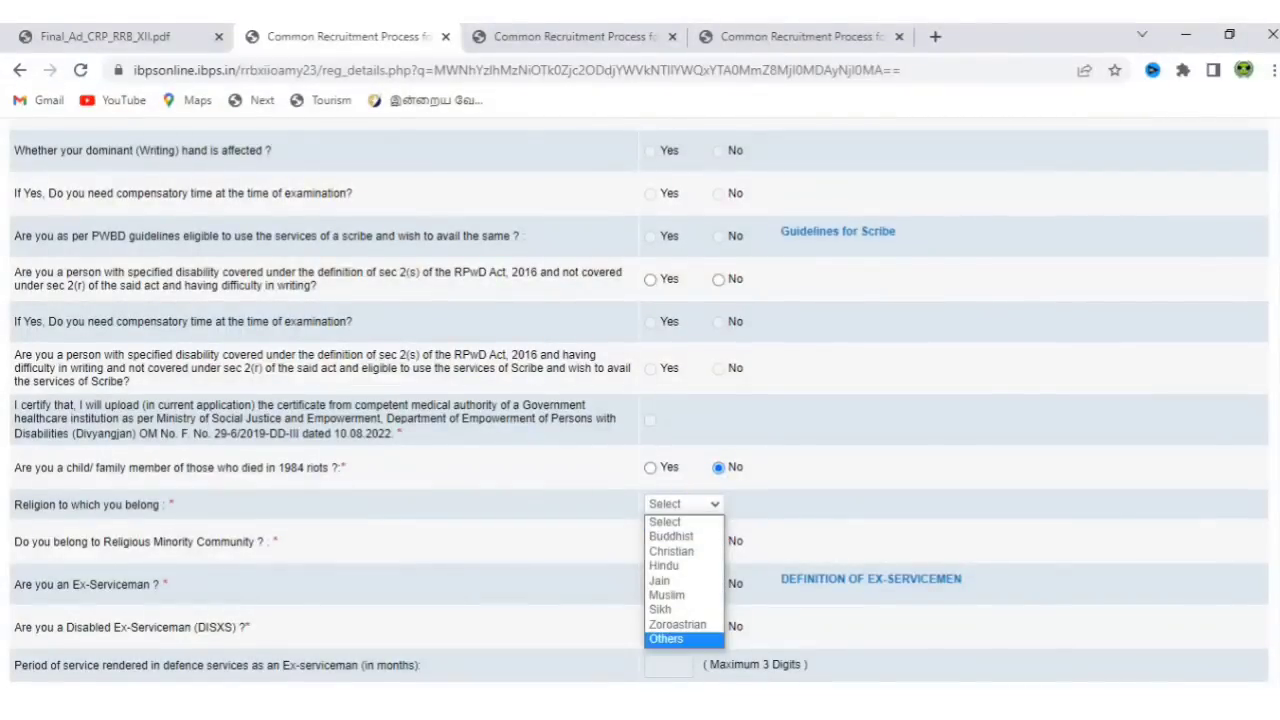
{"action": "left_click", "coordinate": [667, 566]}
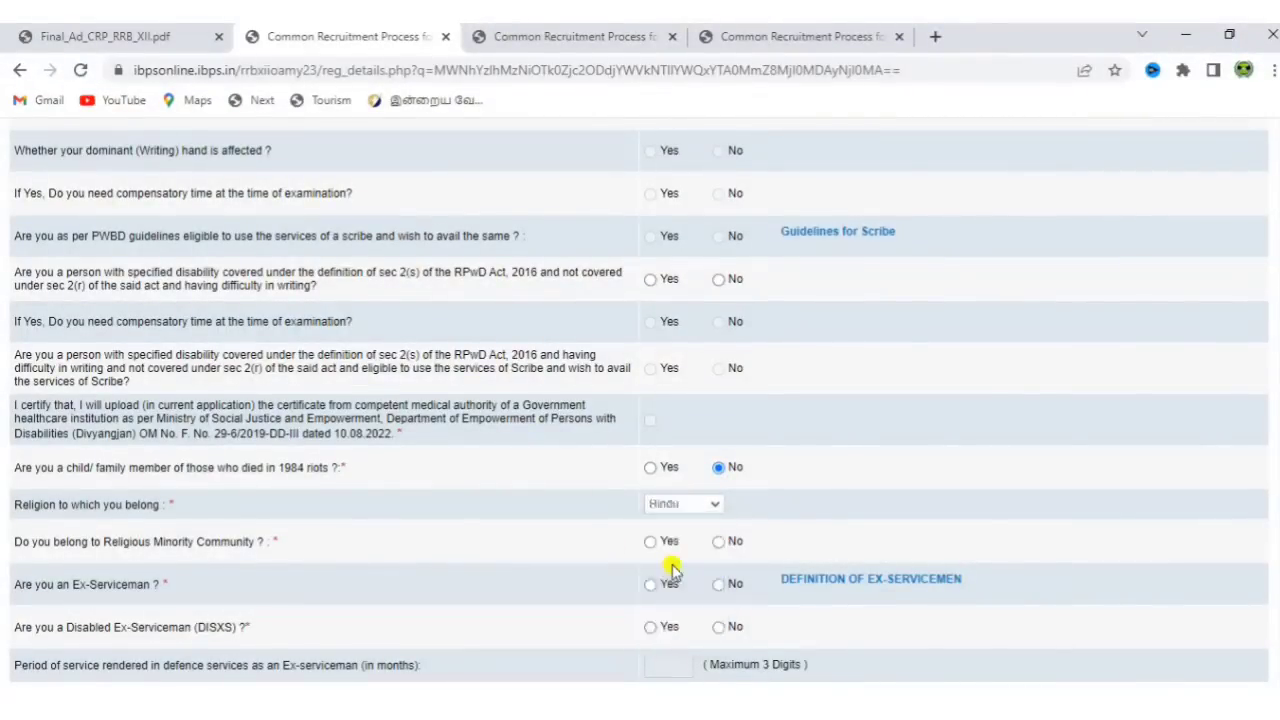
Step: Answer No to religious minority community, Ex-Serviceman, Disabled Ex-Serviceman and dependent of a serviceman killed in action
{"action": "scroll", "coordinate": [418, 482], "scroll_direction": "down", "scroll_amount": 2}
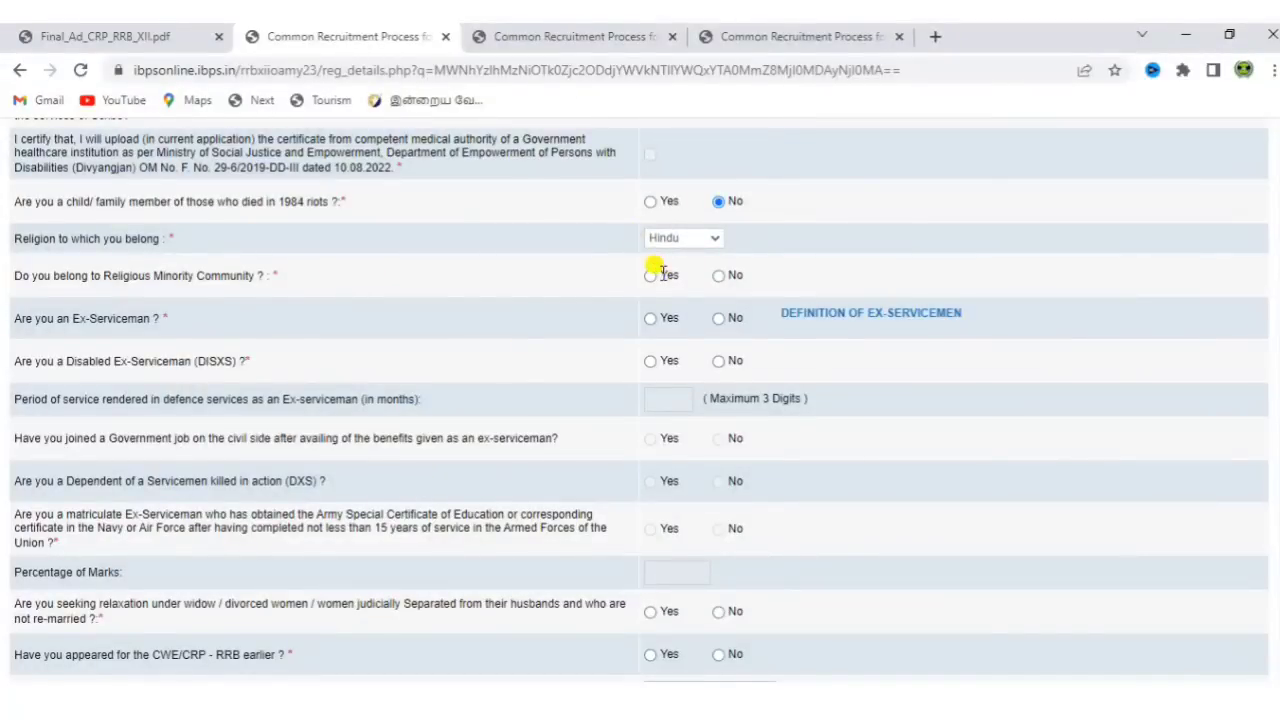
{"action": "left_click", "coordinate": [718, 275]}
{"action": "left_click", "coordinate": [718, 318]}
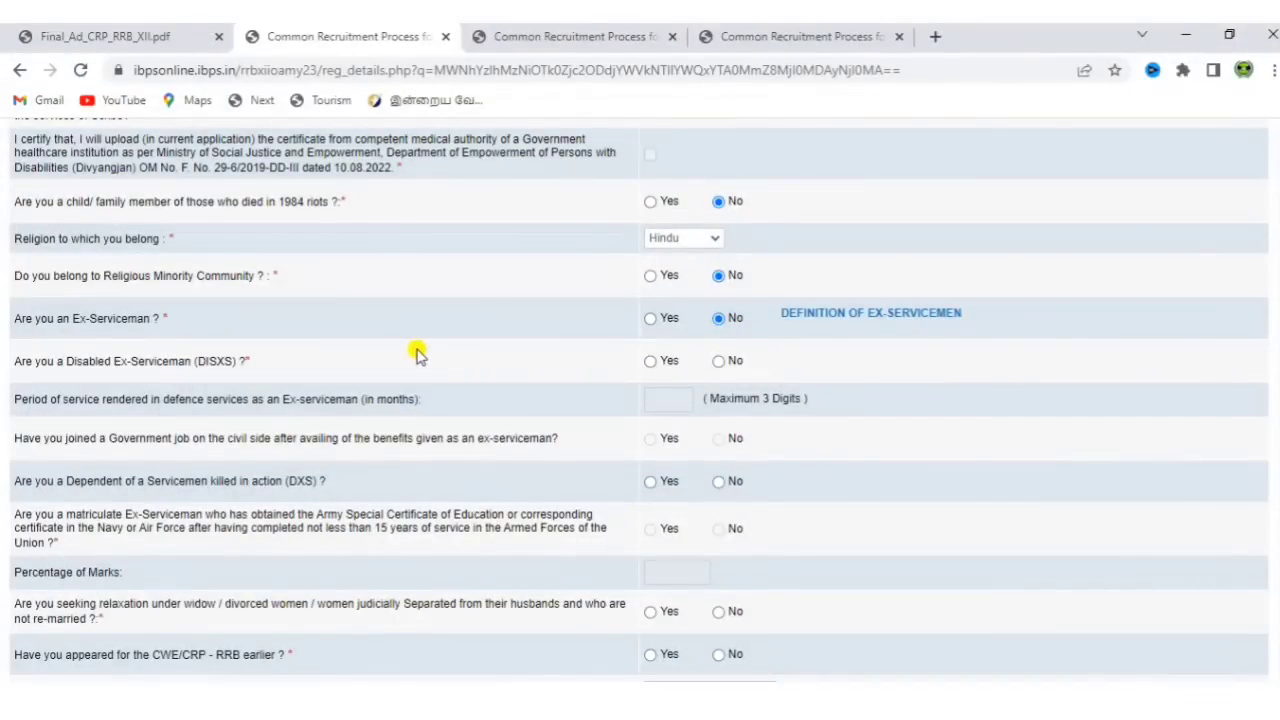
{"action": "left_click", "coordinate": [719, 362]}
{"action": "left_click", "coordinate": [719, 484]}
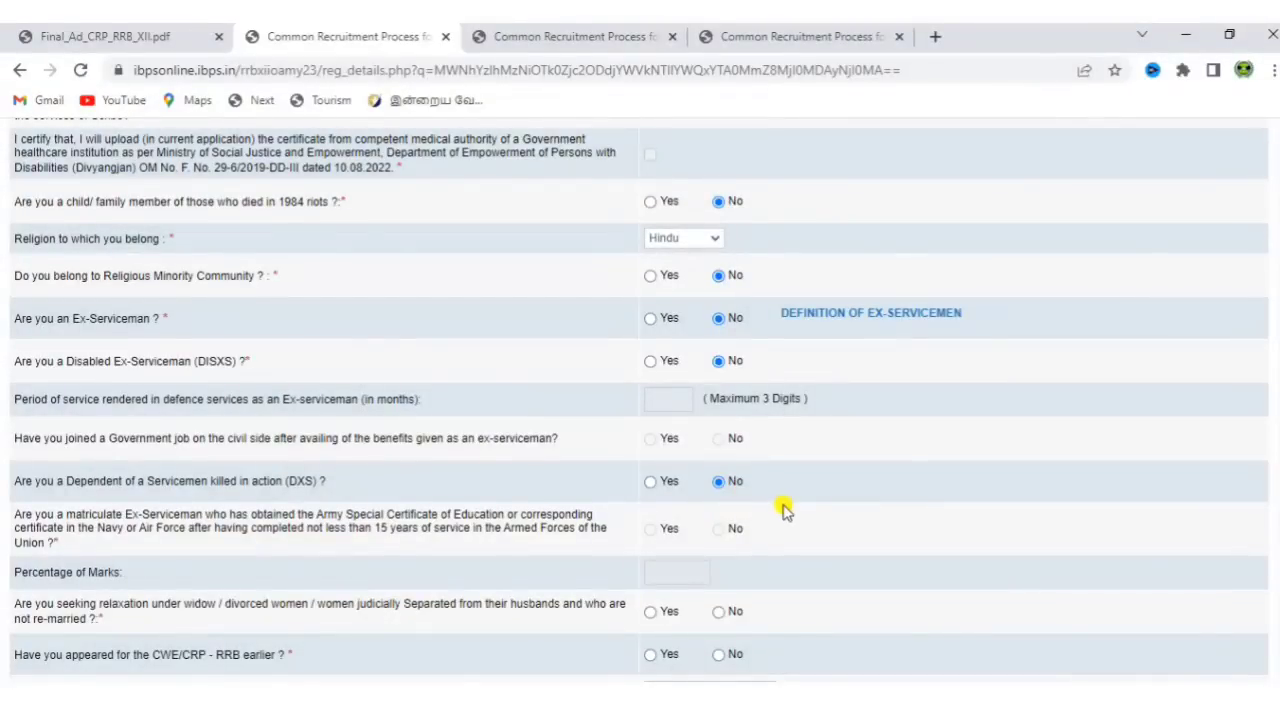
Step: Answer No to the widow/divorced women relaxation and, after viewing the earlier attempt options, No to having appeared for CWE/CRP-RRB earlier
{"action": "scroll", "coordinate": [785, 510], "scroll_direction": "down", "scroll_amount": 1}
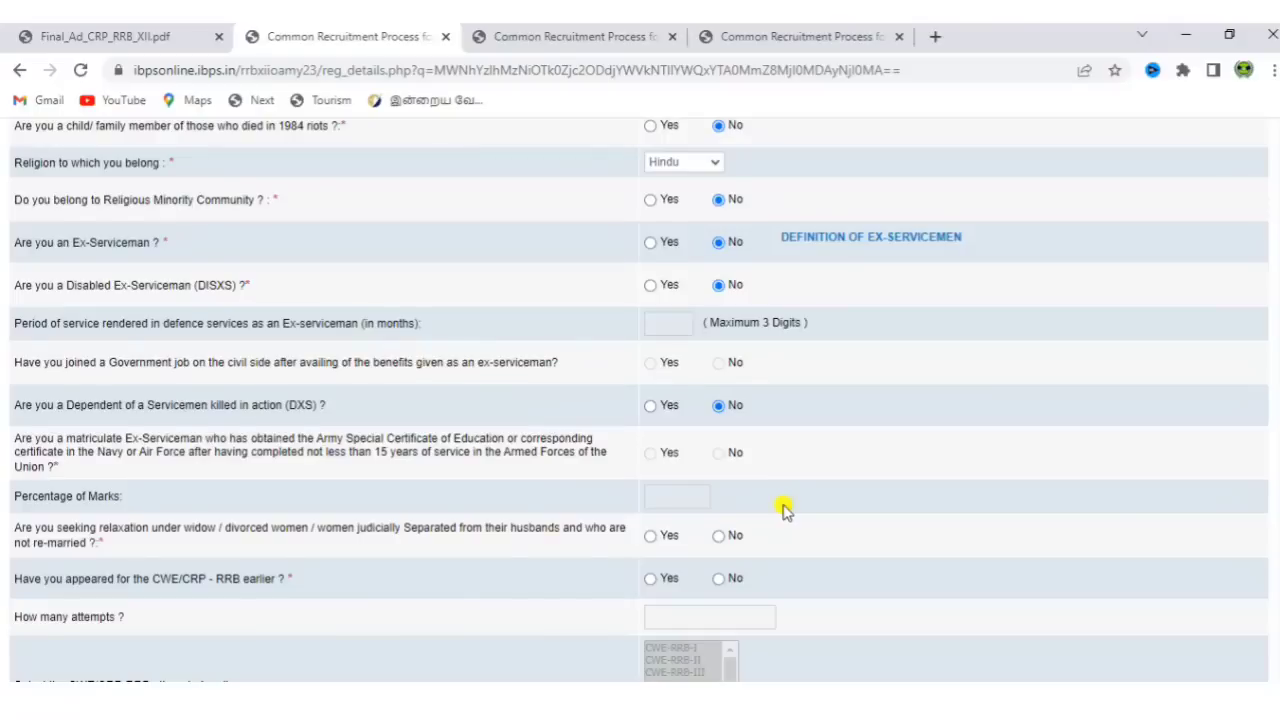
{"action": "scroll", "coordinate": [785, 510], "scroll_direction": "down", "scroll_amount": 1}
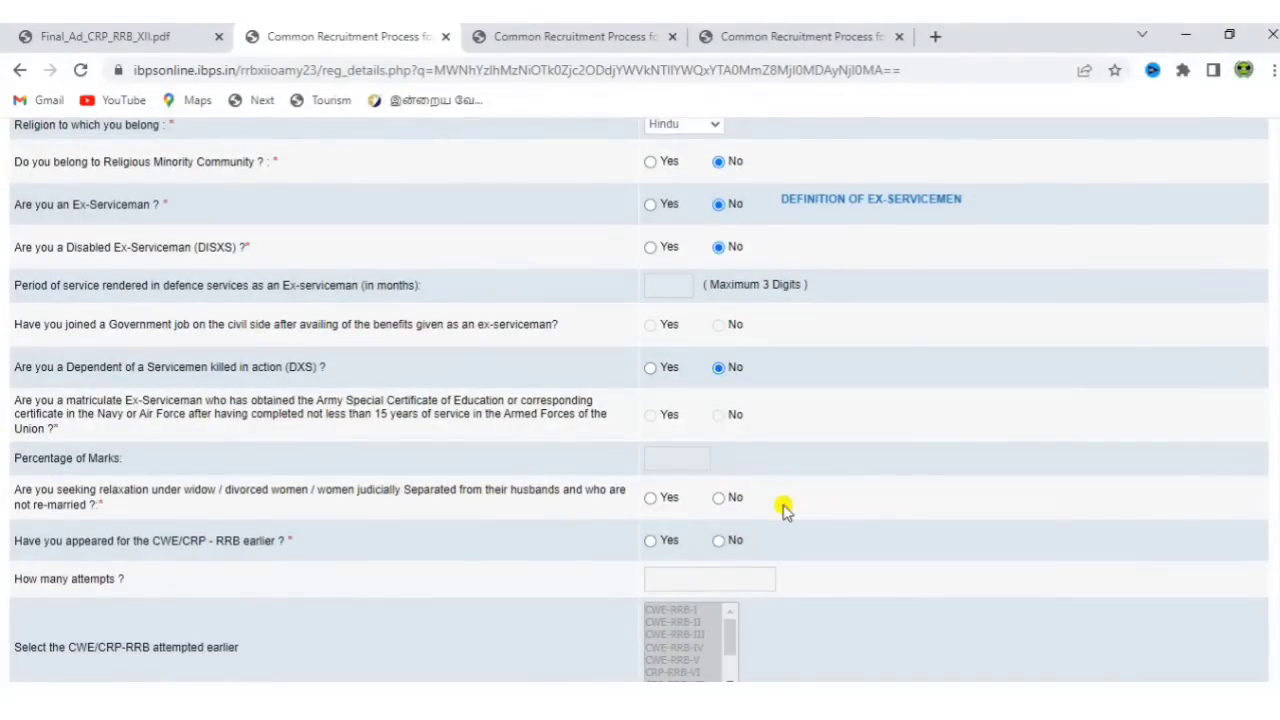
{"action": "left_click", "coordinate": [719, 498]}
{"action": "scroll", "coordinate": [828, 530], "scroll_direction": "down", "scroll_amount": 3}
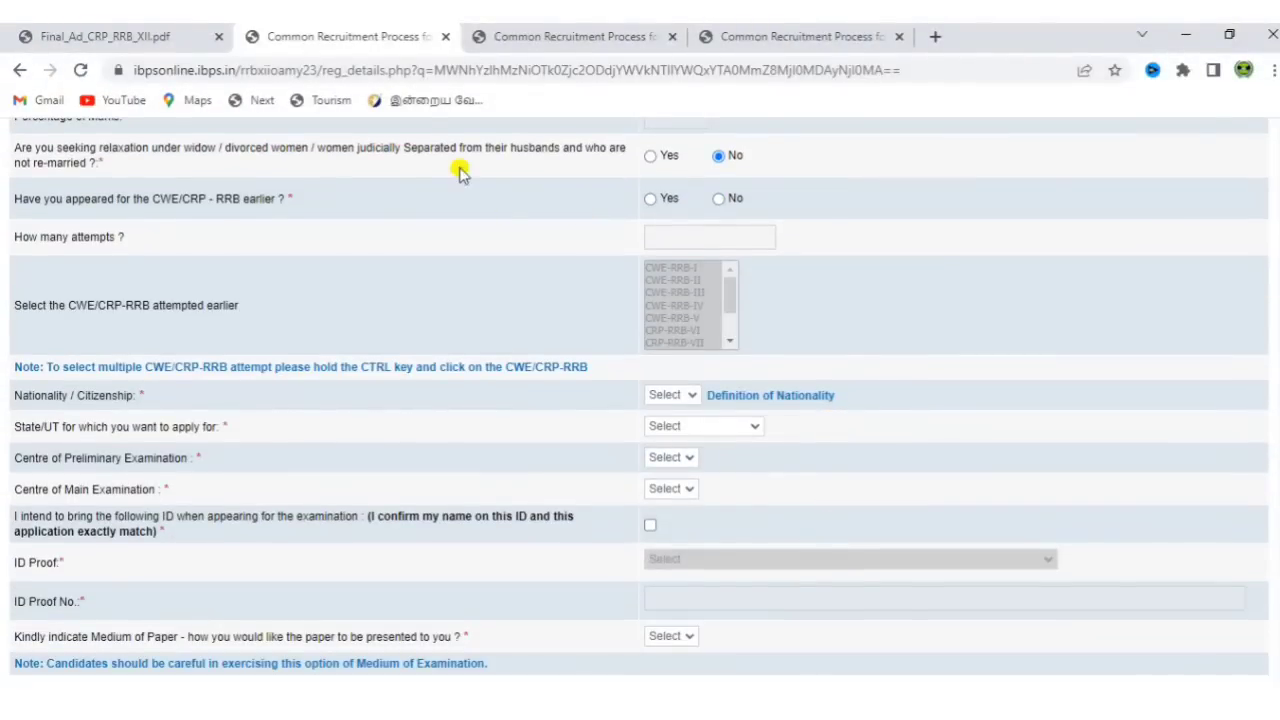
{"action": "left_click", "coordinate": [650, 200]}
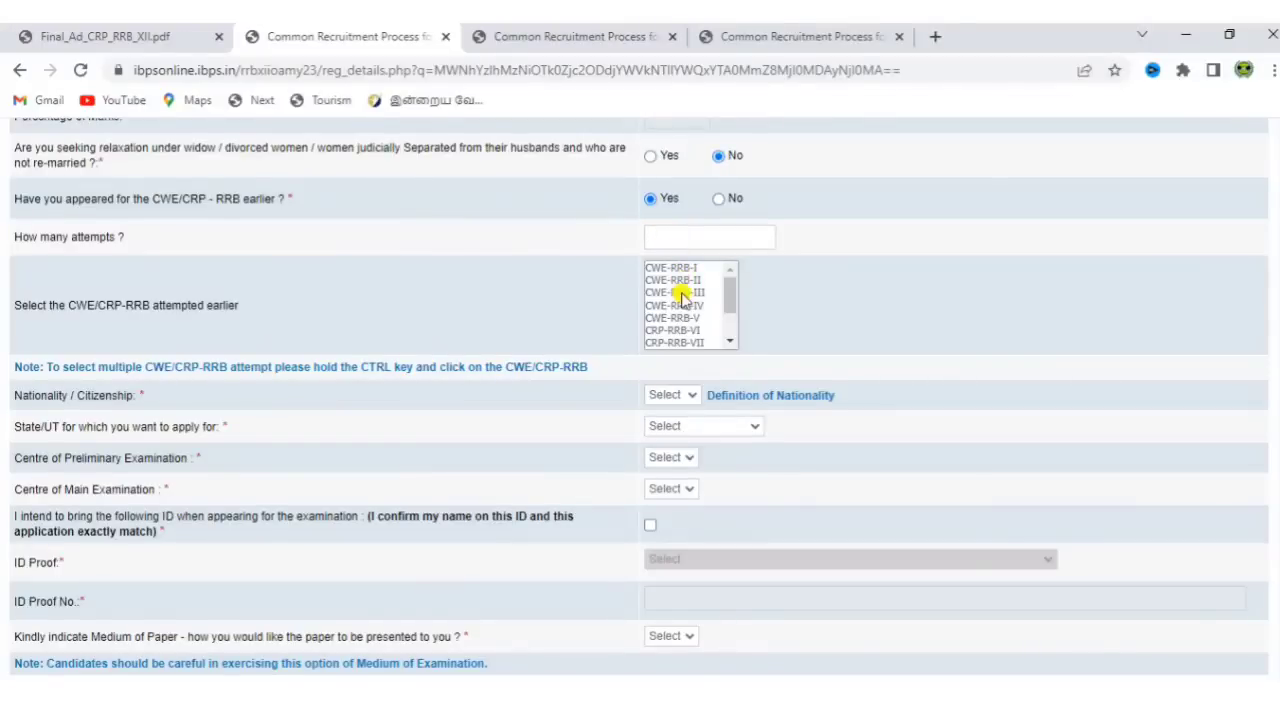
{"action": "left_click_drag", "start_coordinate": [727, 316], "coordinate": [729, 330]}
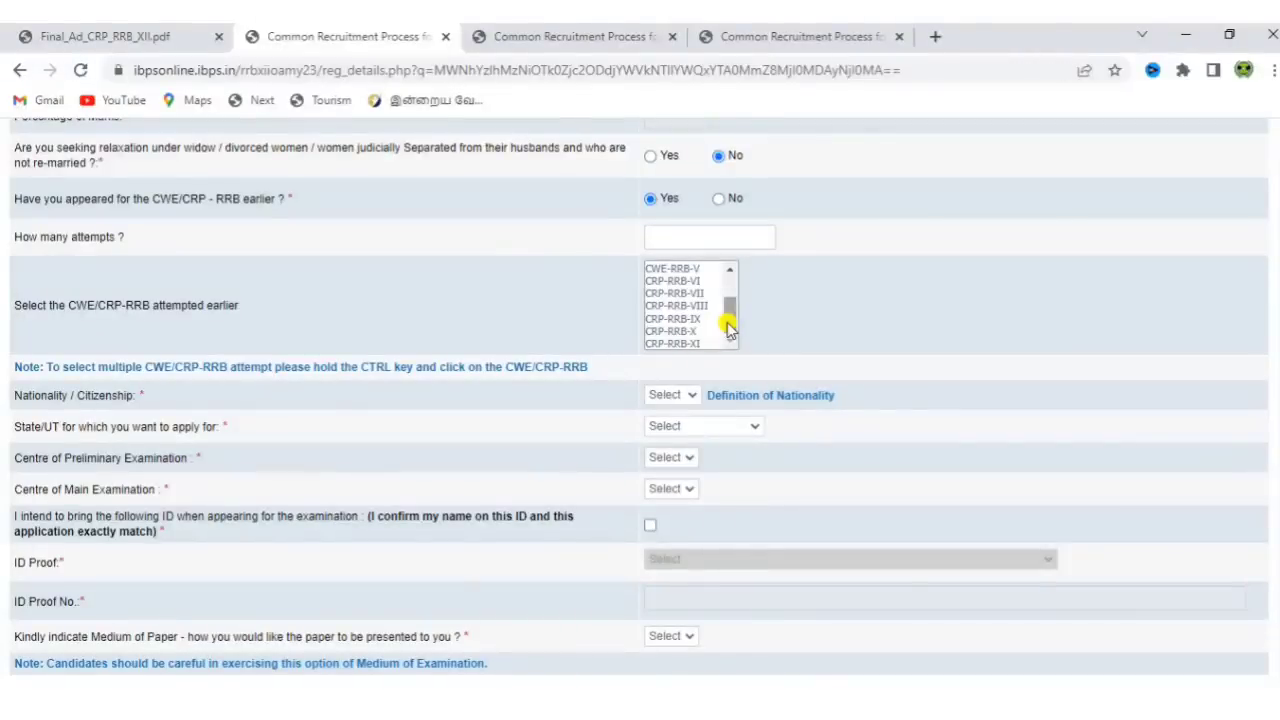
{"action": "left_click", "coordinate": [719, 200]}
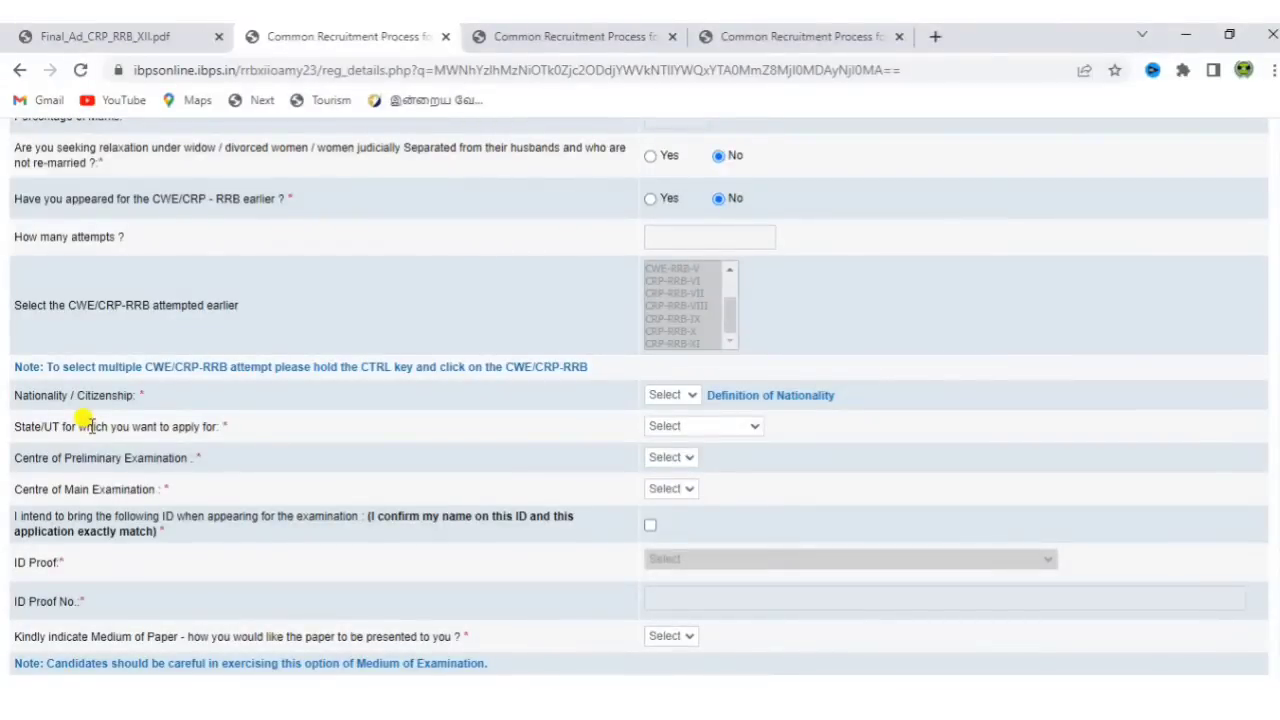
Step: Set the nationality to Indian and the State/UT to apply for to Tamilnadu
{"action": "left_click", "coordinate": [670, 395]}
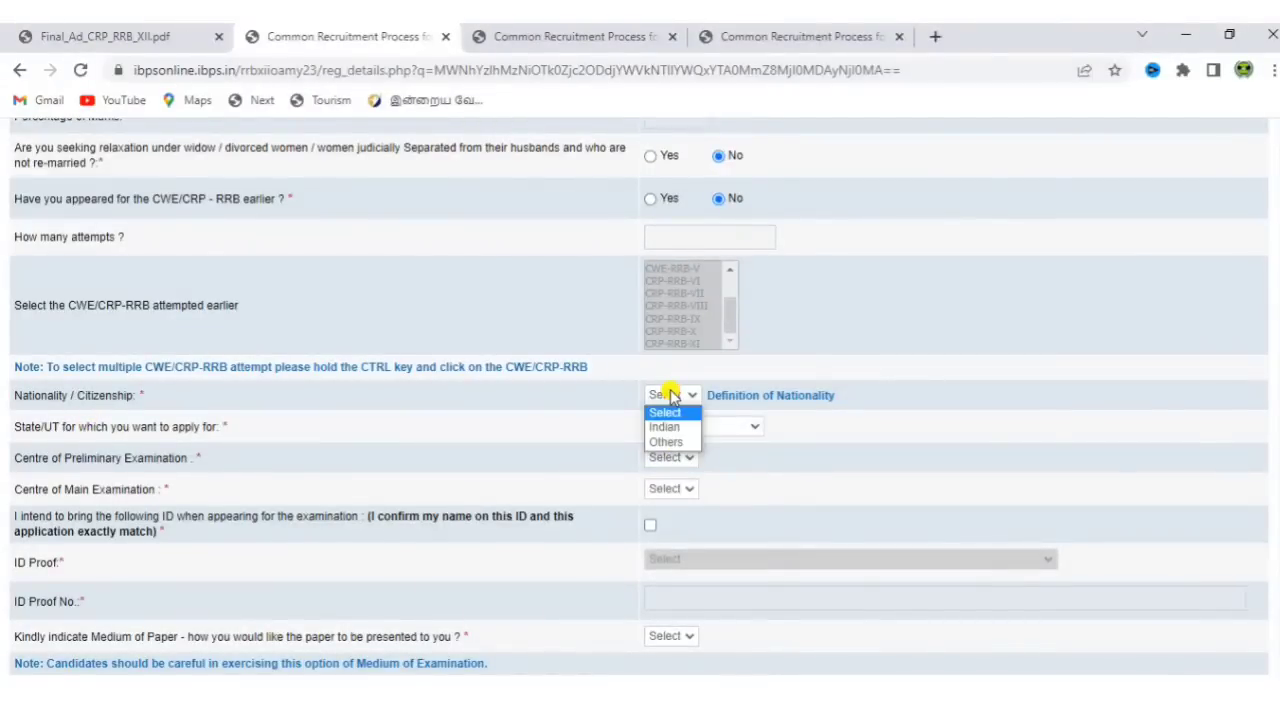
{"action": "left_click", "coordinate": [665, 427]}
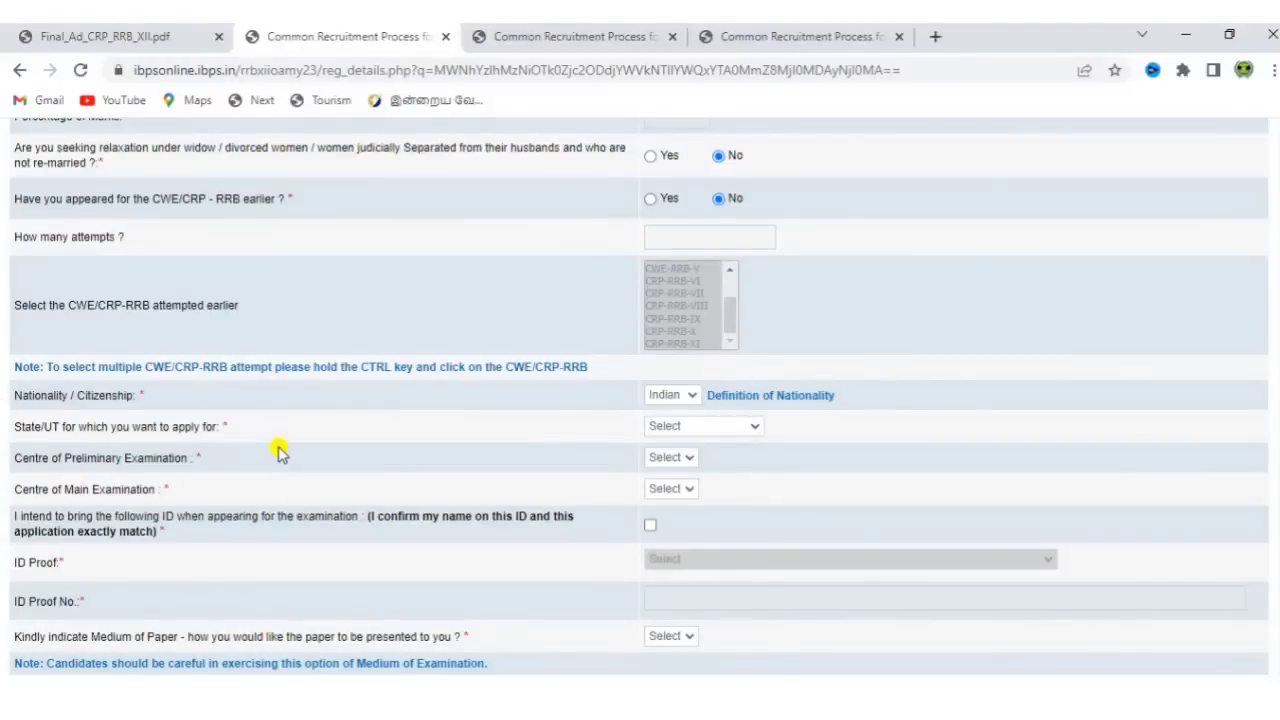
{"action": "left_click", "coordinate": [700, 426]}
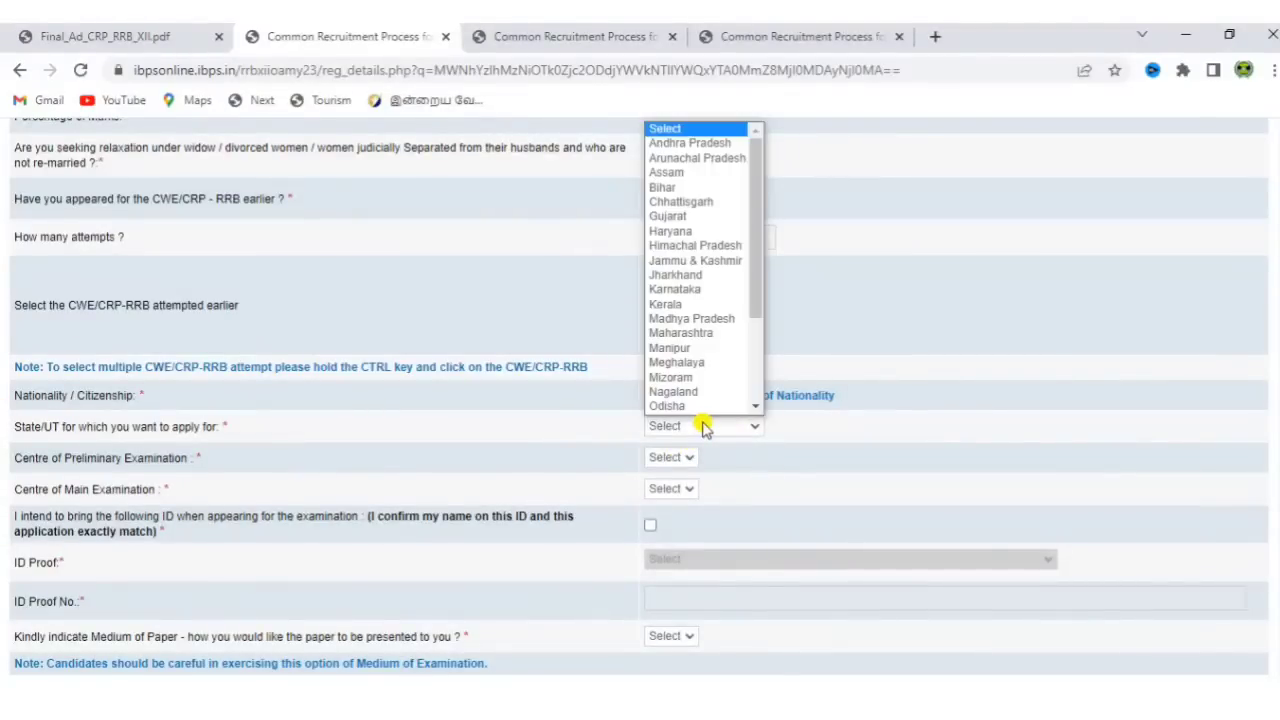
{"action": "key", "text": "t"}
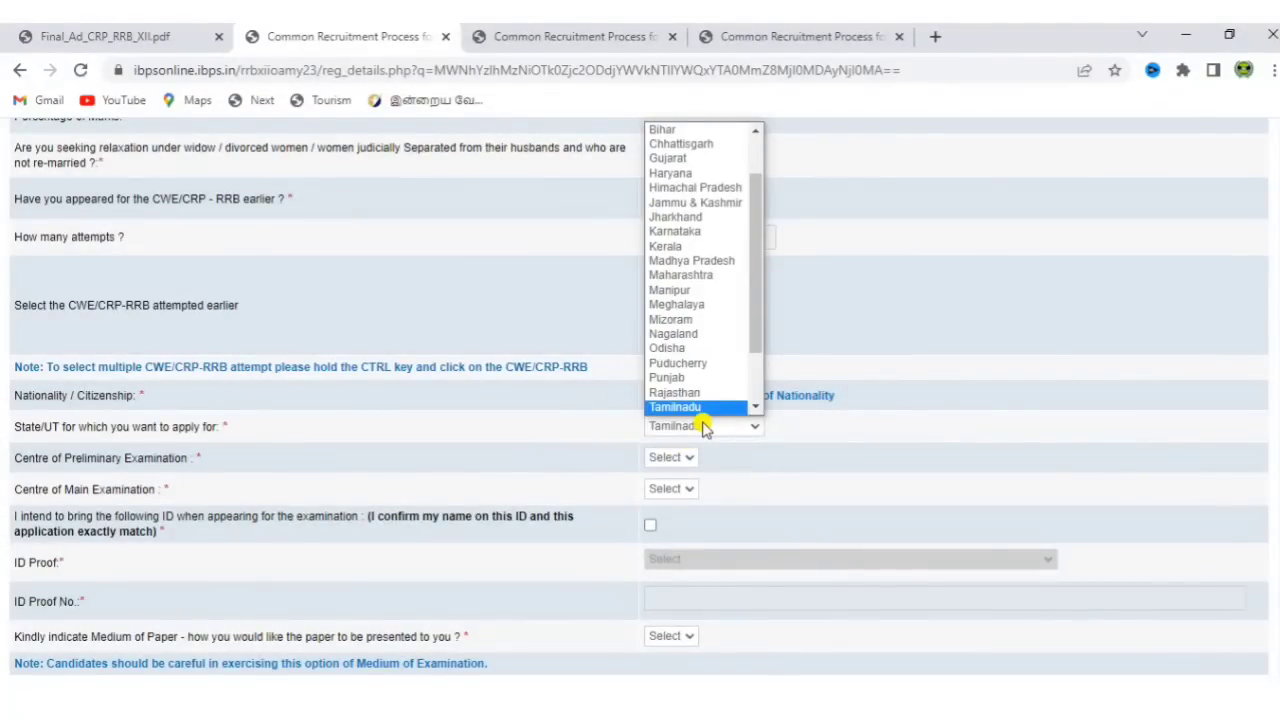
{"action": "left_click", "coordinate": [703, 426]}
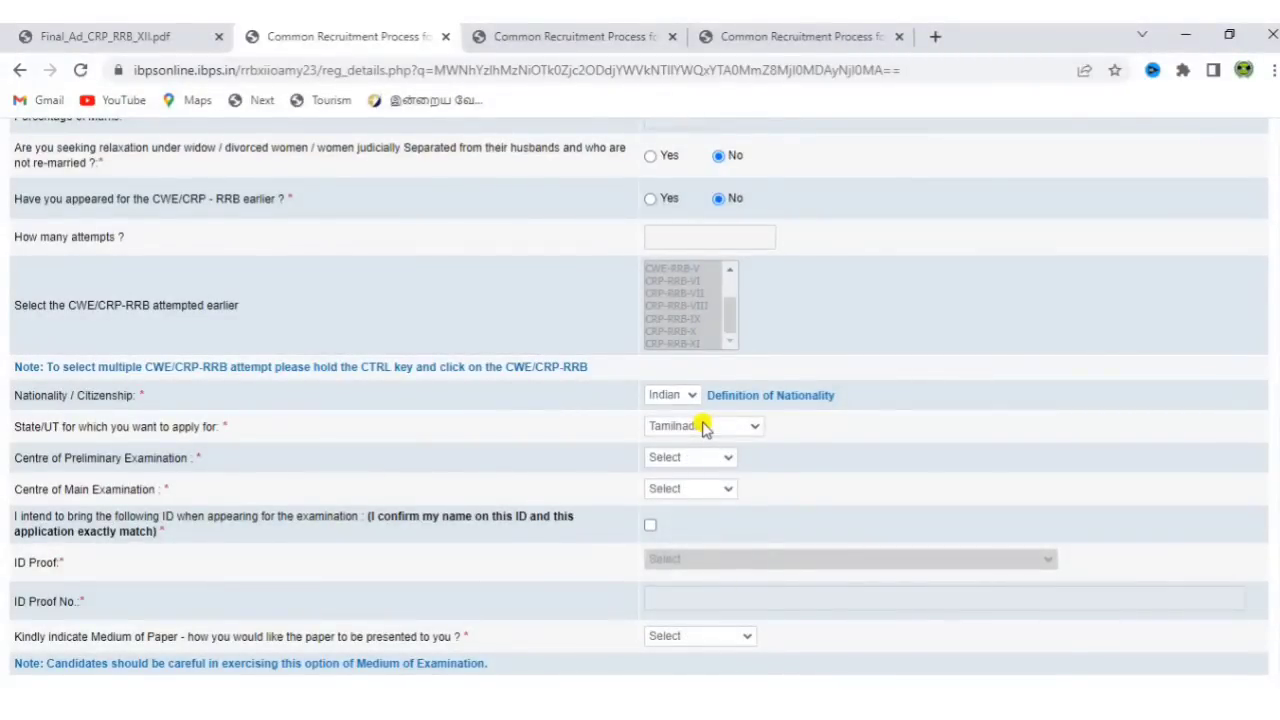
Step: Choose Vellore as the preliminary examination centre and Chennai as the main examination centre
{"action": "scroll", "coordinate": [955, 460], "scroll_direction": "down", "scroll_amount": 1}
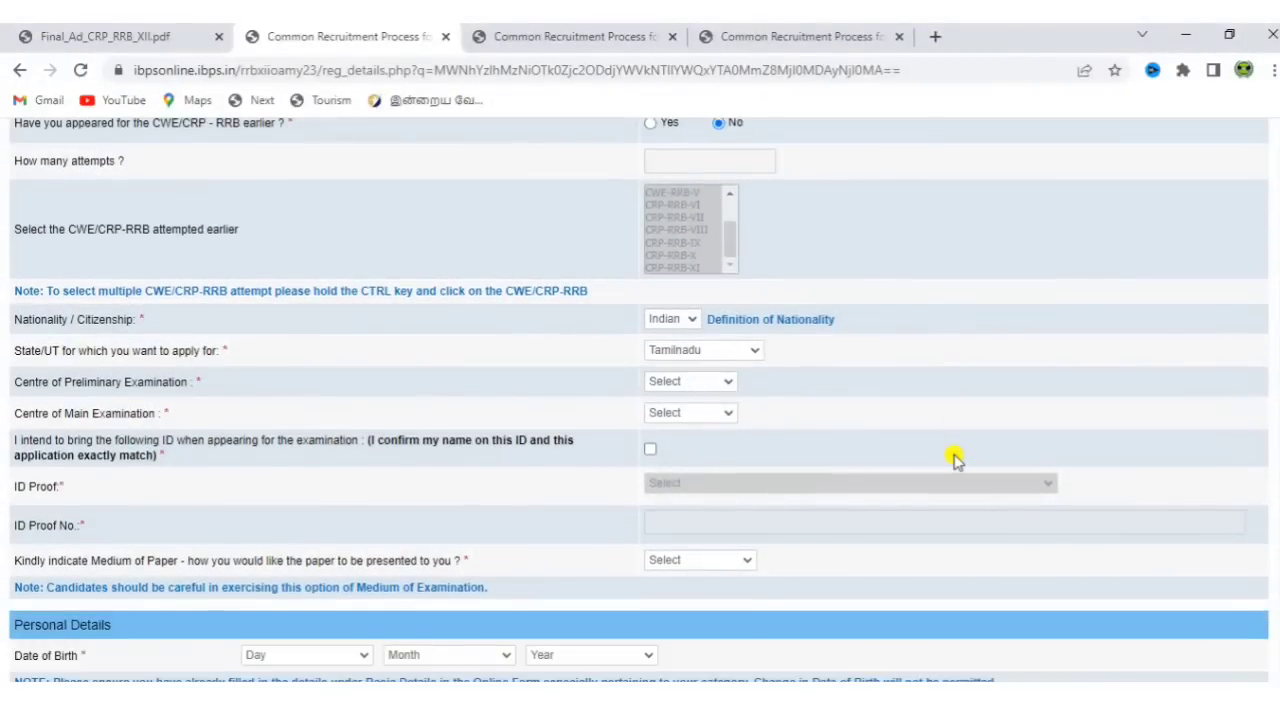
{"action": "scroll", "coordinate": [955, 460], "scroll_direction": "down", "scroll_amount": 1}
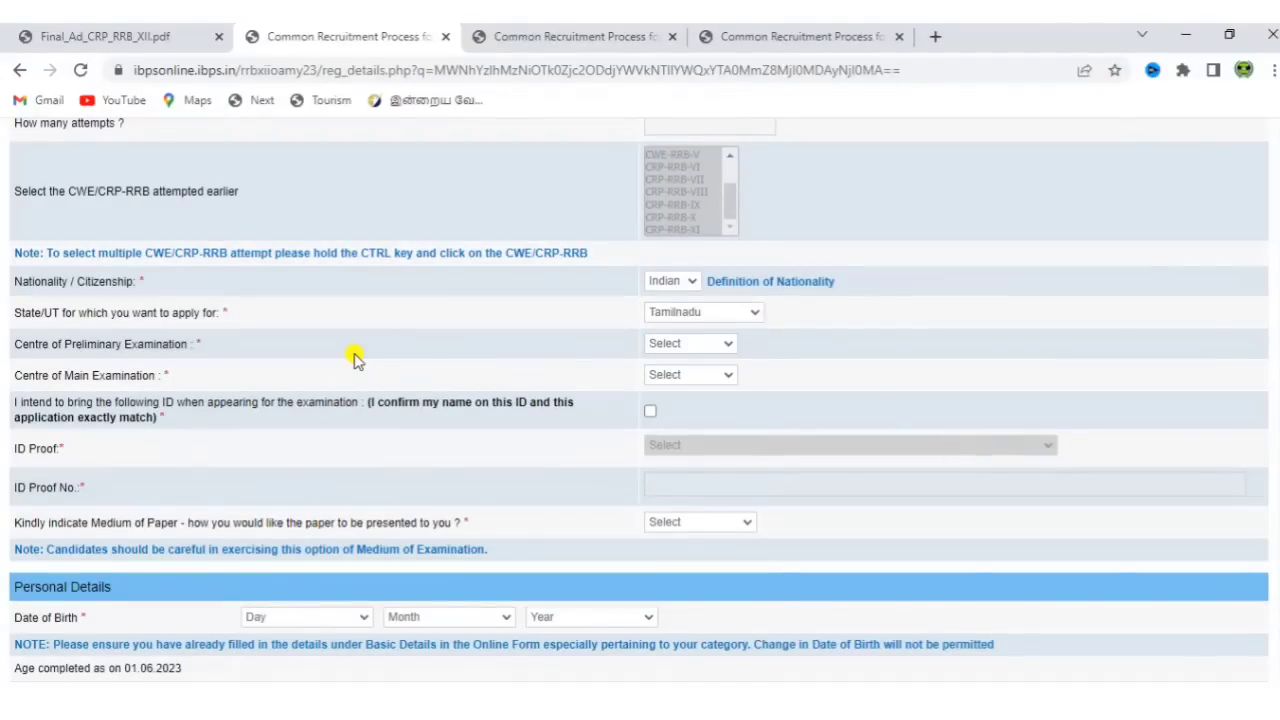
{"action": "left_click", "coordinate": [697, 345]}
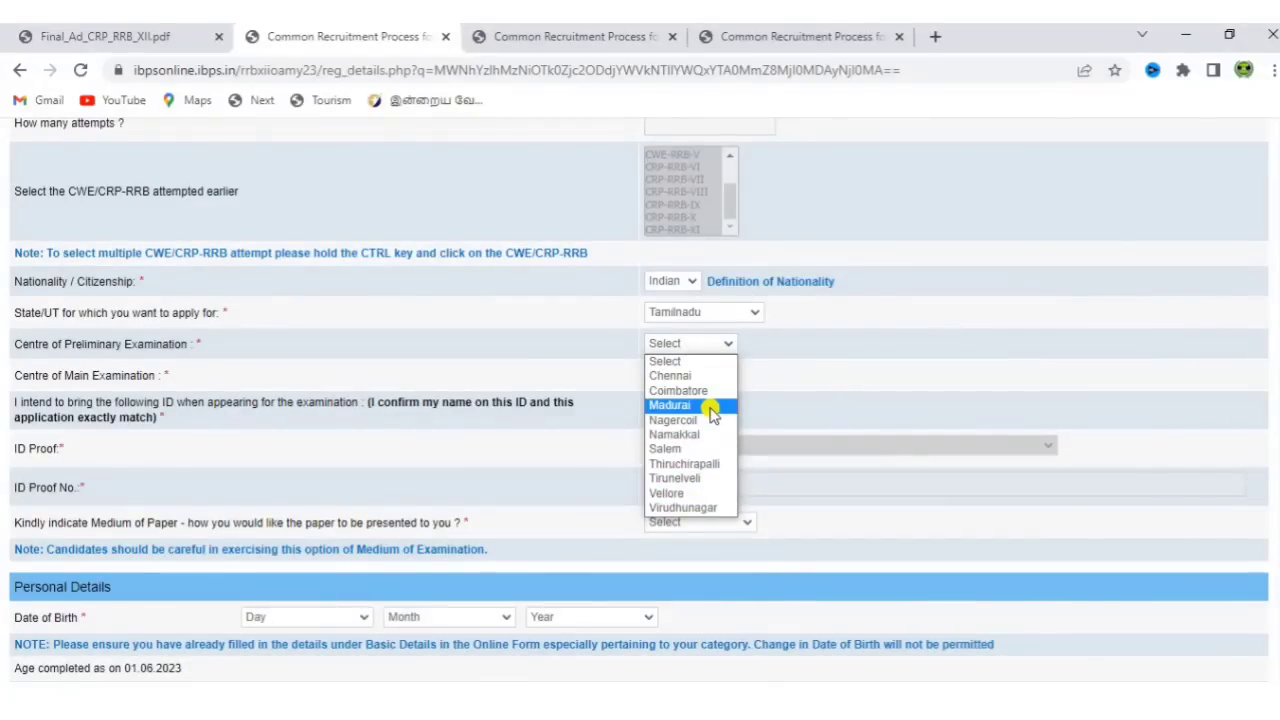
{"action": "left_click", "coordinate": [693, 494]}
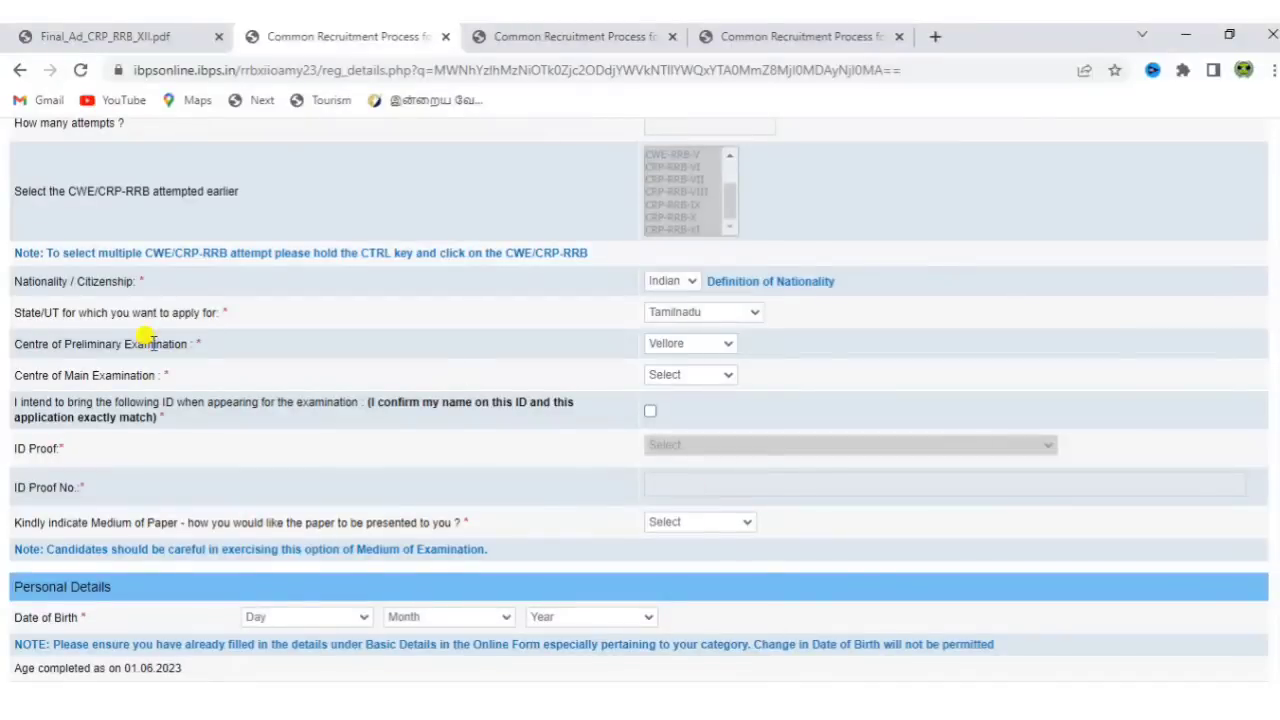
{"action": "left_click", "coordinate": [716, 374]}
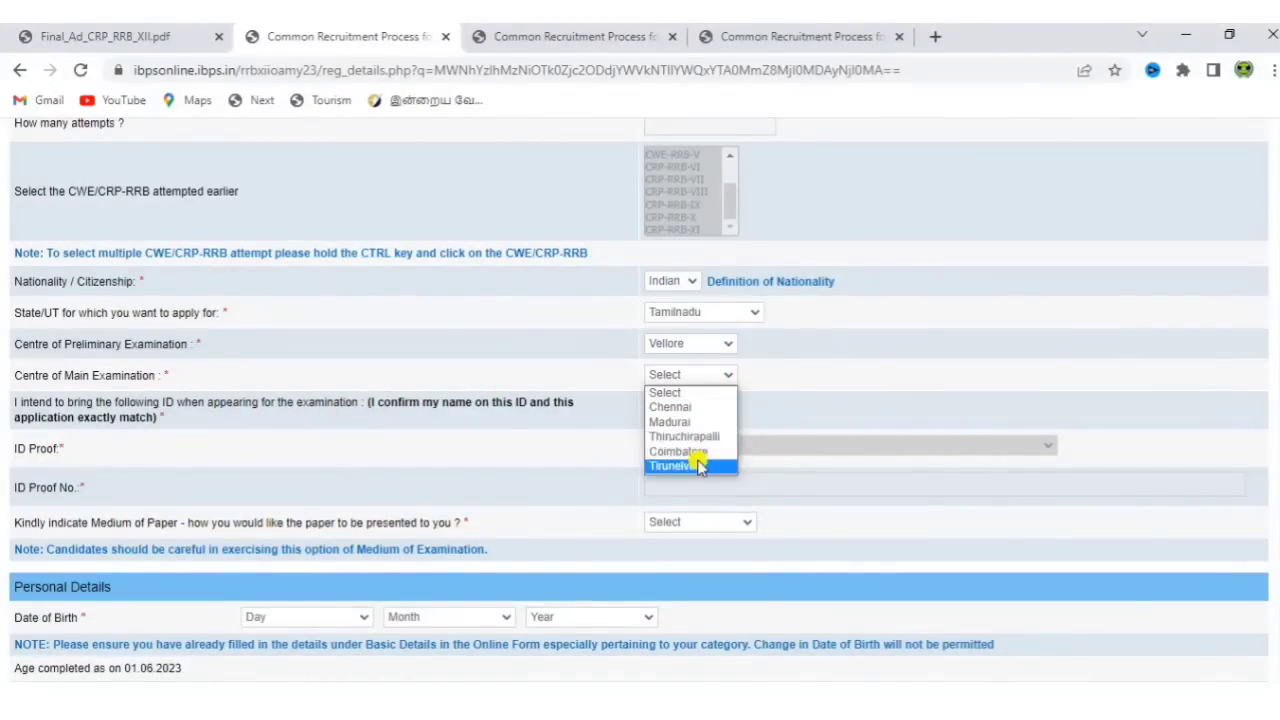
{"action": "left_click", "coordinate": [701, 409]}
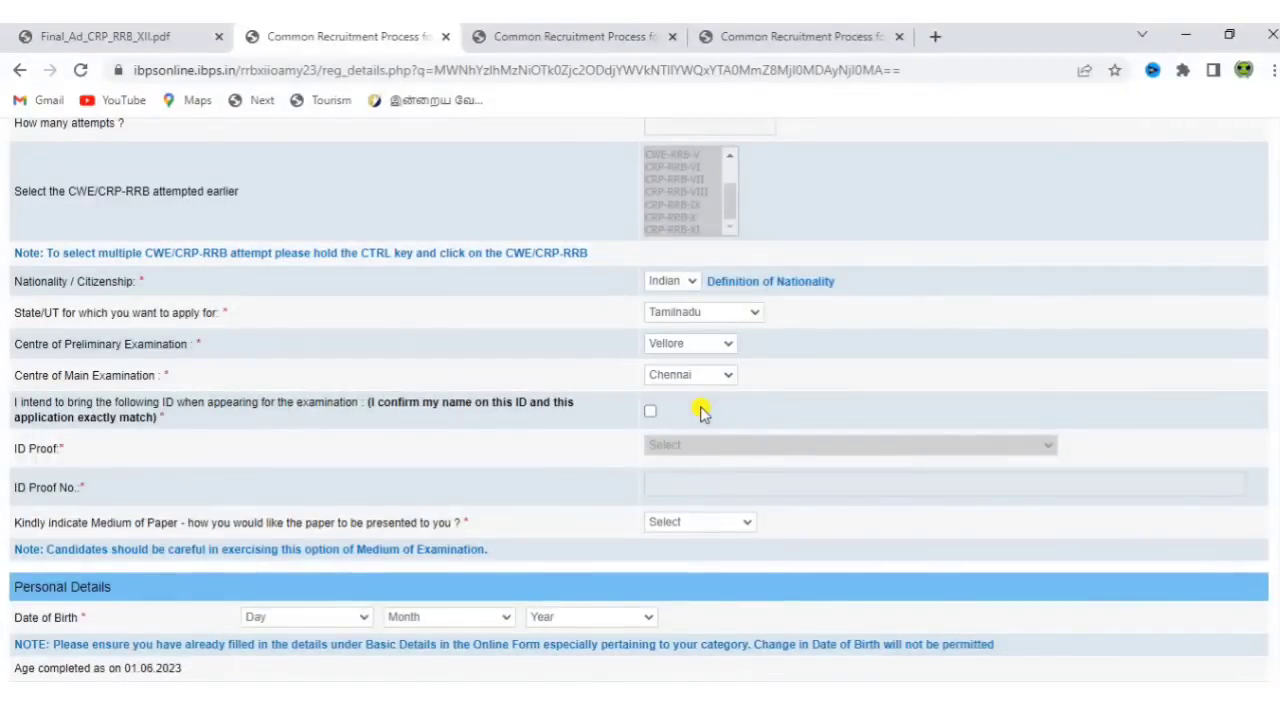
Step: Confirm the exam ID declaration with PAN Card as the ID proof, and set the medium of paper to English and Tamil
{"action": "left_click", "coordinate": [650, 412]}
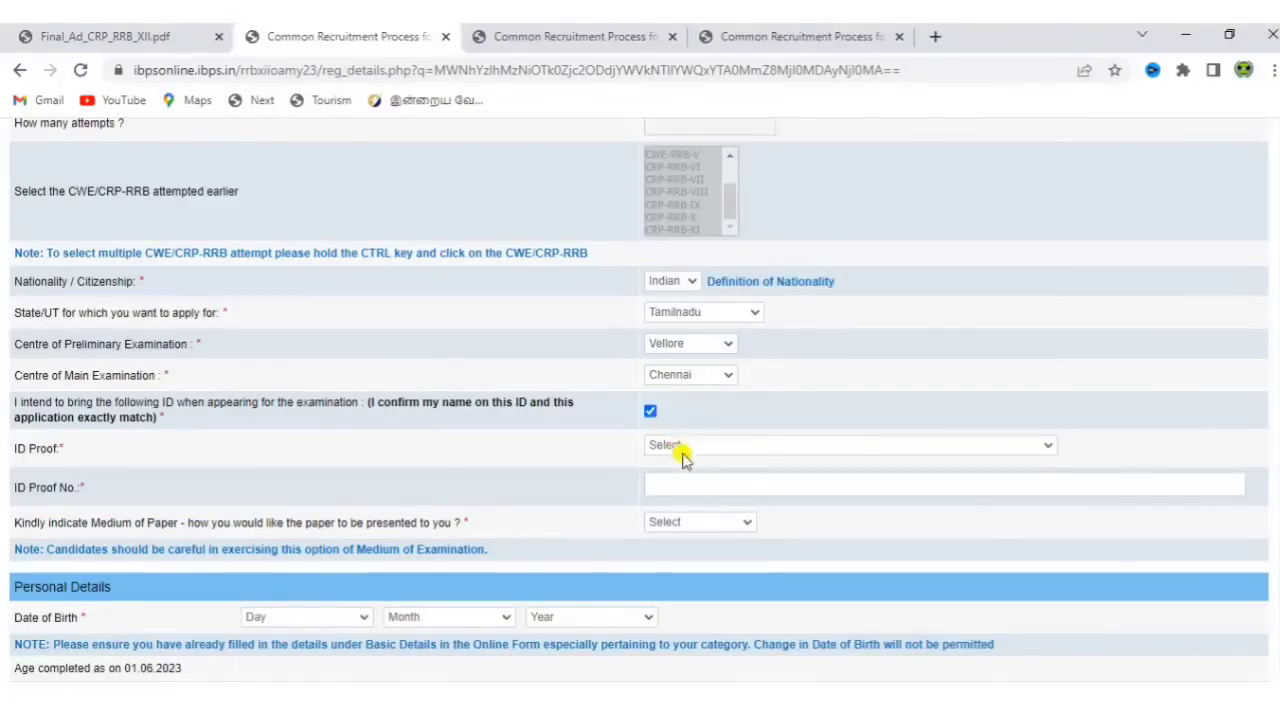
{"action": "left_click", "coordinate": [680, 447]}
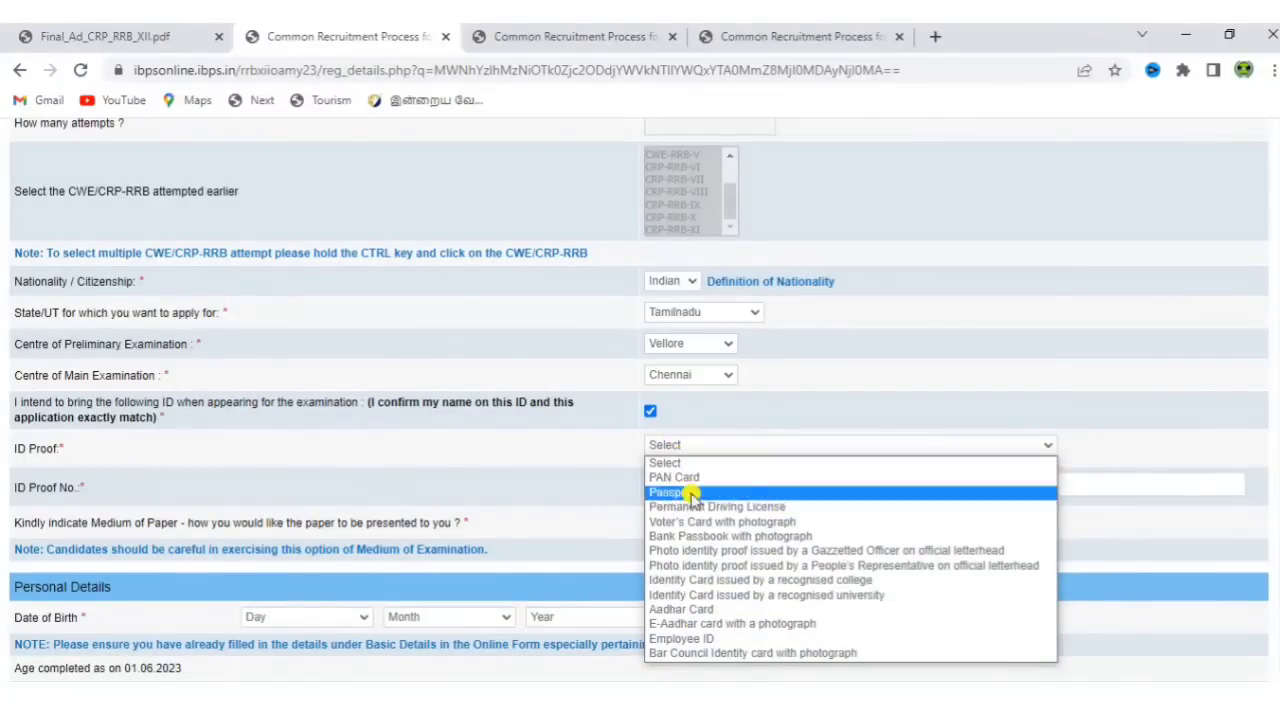
{"action": "left_click", "coordinate": [690, 480]}
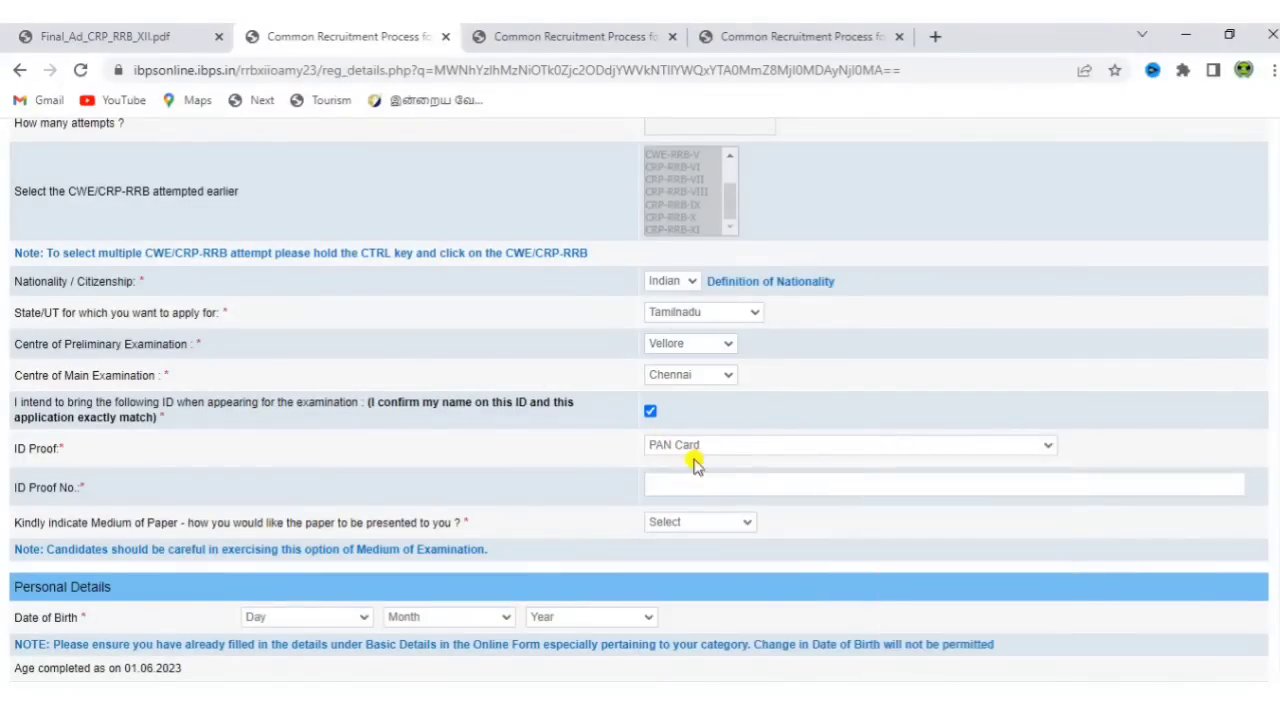
{"action": "left_click", "coordinate": [693, 450]}
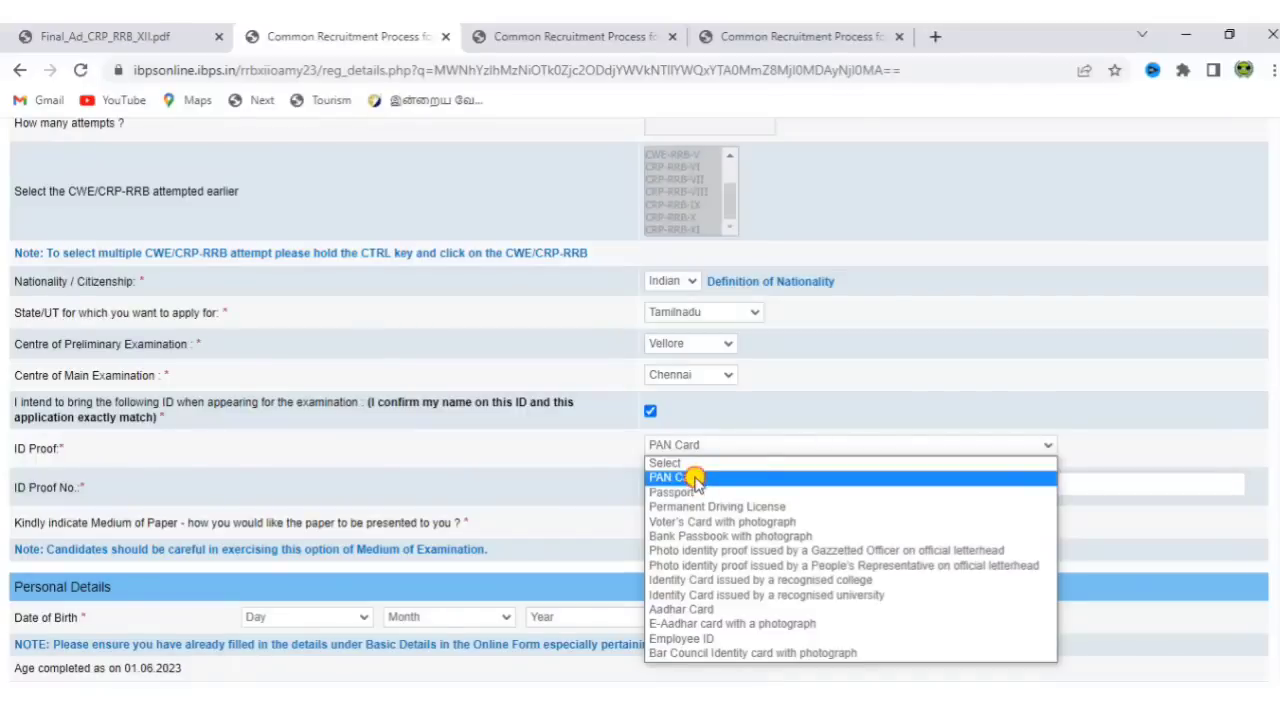
{"action": "left_click", "coordinate": [690, 477]}
{"action": "left_click", "coordinate": [695, 480]}
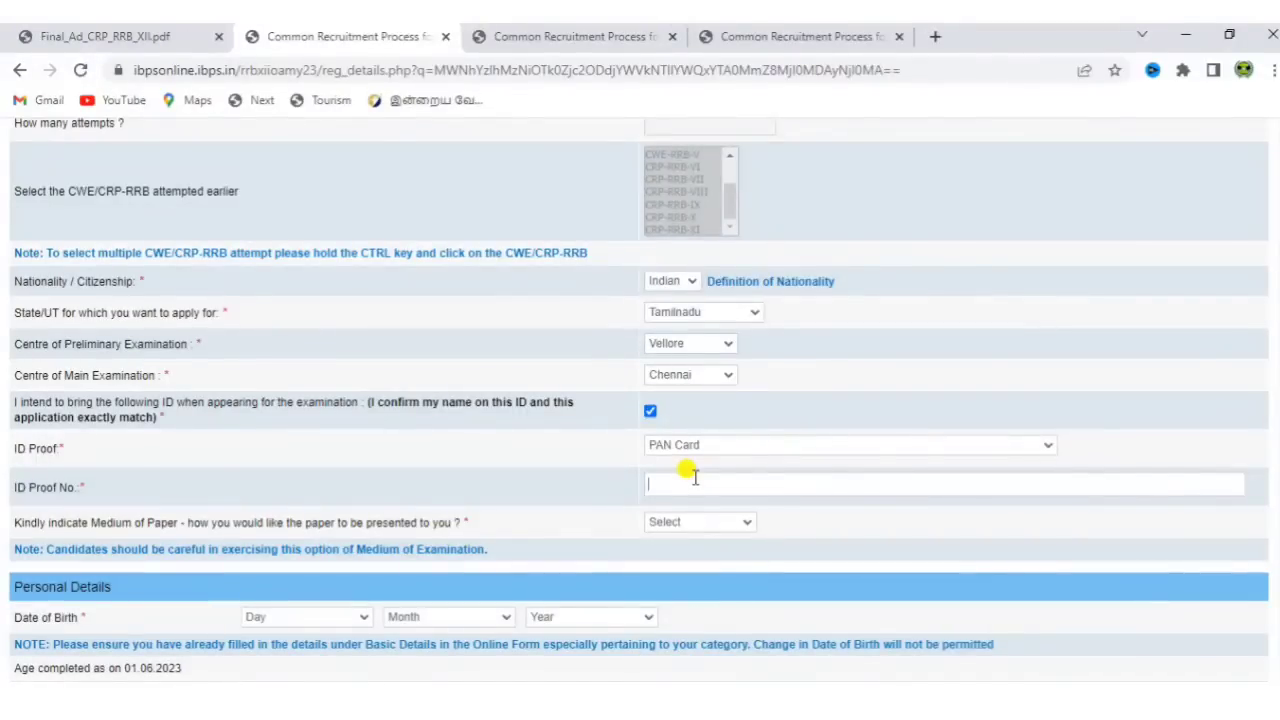
{"action": "left_click", "coordinate": [728, 522]}
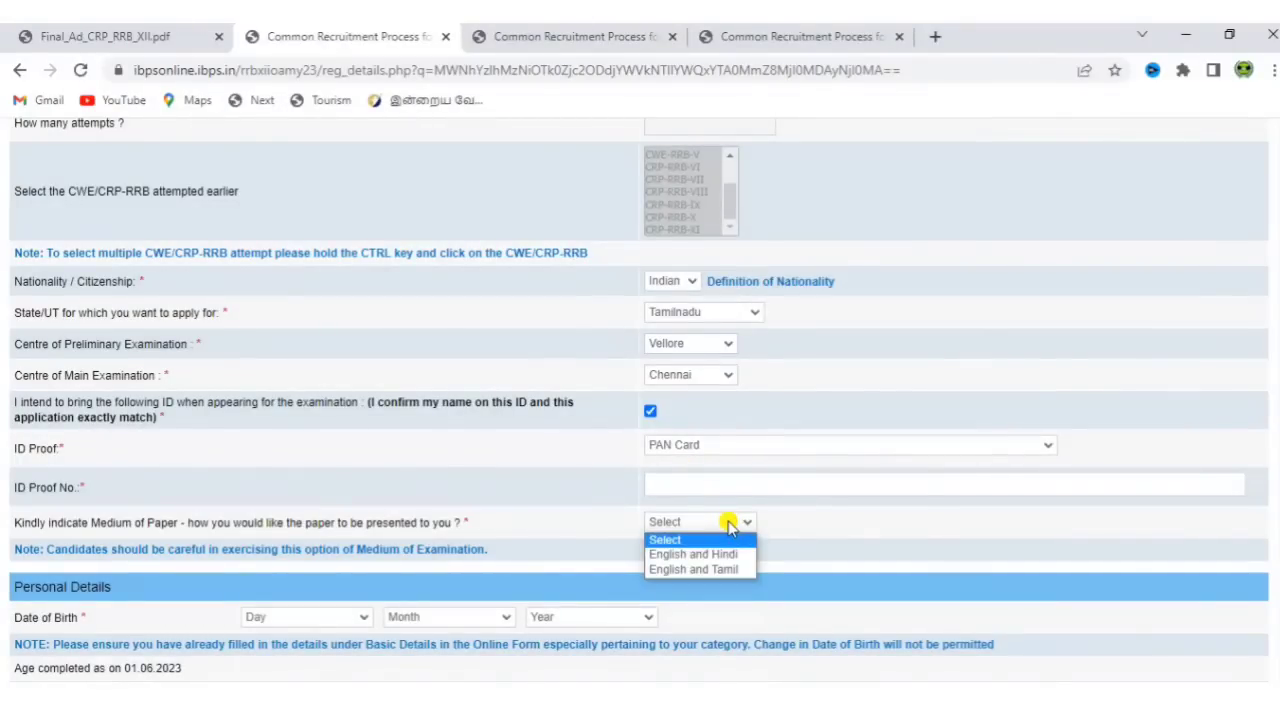
{"action": "left_click", "coordinate": [716, 571]}
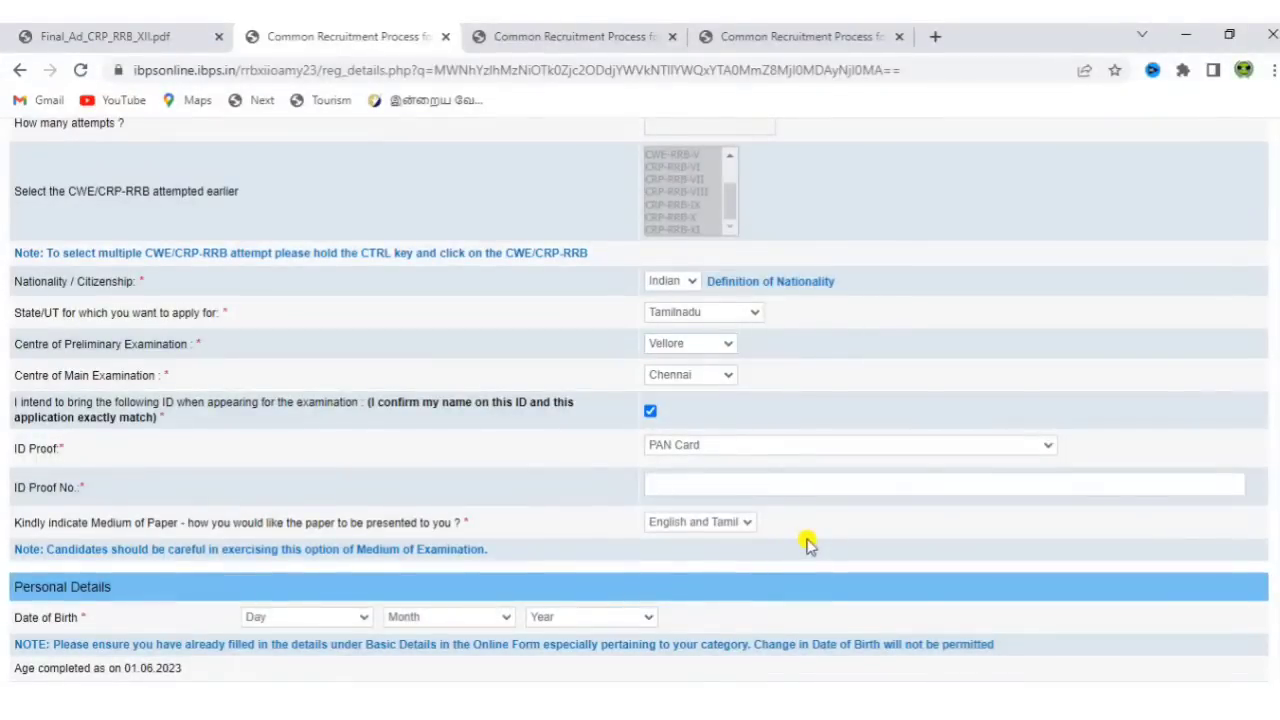
Step: Fill in the candidate's date of birth in the Personal Details section
{"action": "scroll", "coordinate": [808, 543], "scroll_direction": "down", "scroll_amount": 4}
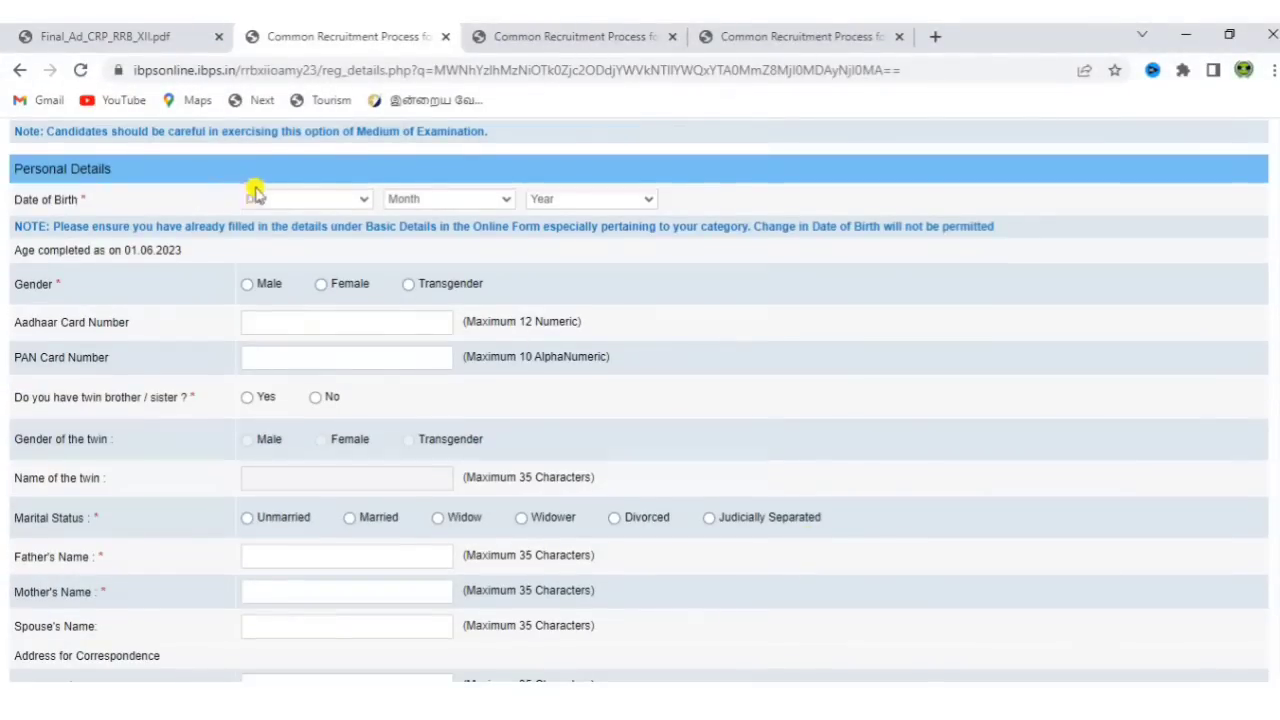
{"action": "left_click", "coordinate": [256, 195]}
{"action": "left_click", "coordinate": [279, 247]}
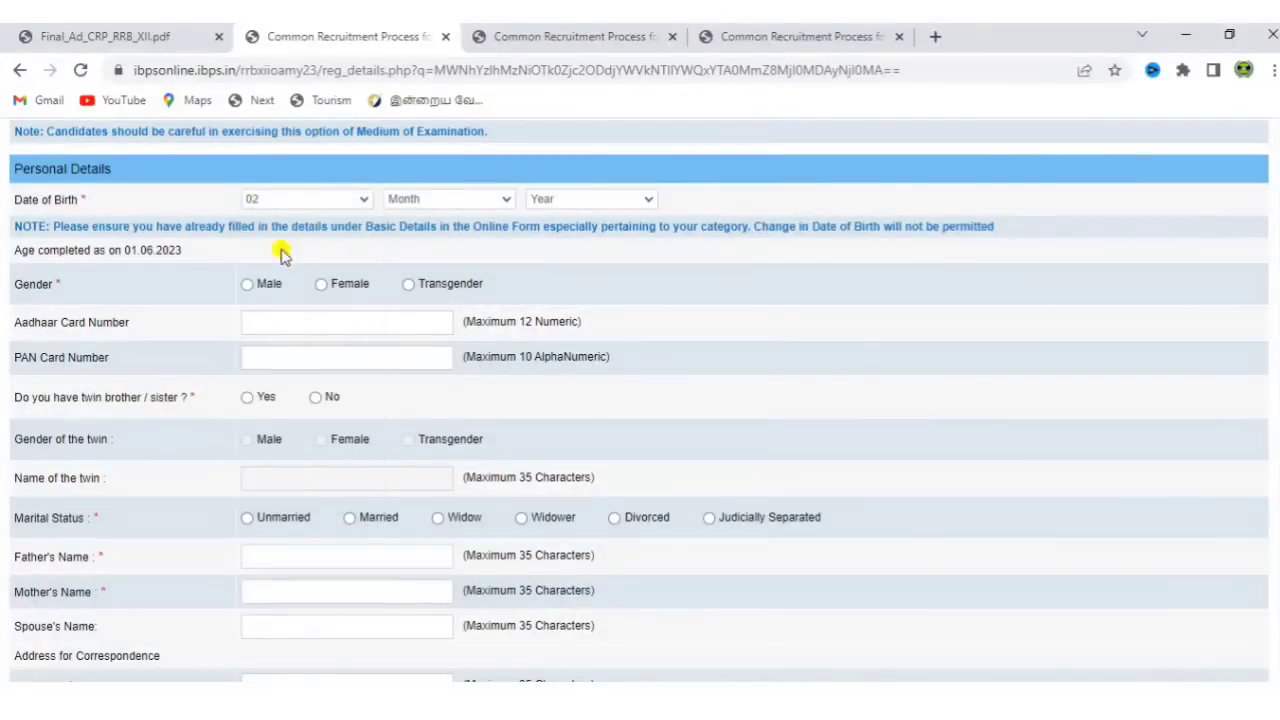
{"action": "left_click", "coordinate": [410, 200]}
{"action": "left_click", "coordinate": [406, 270]}
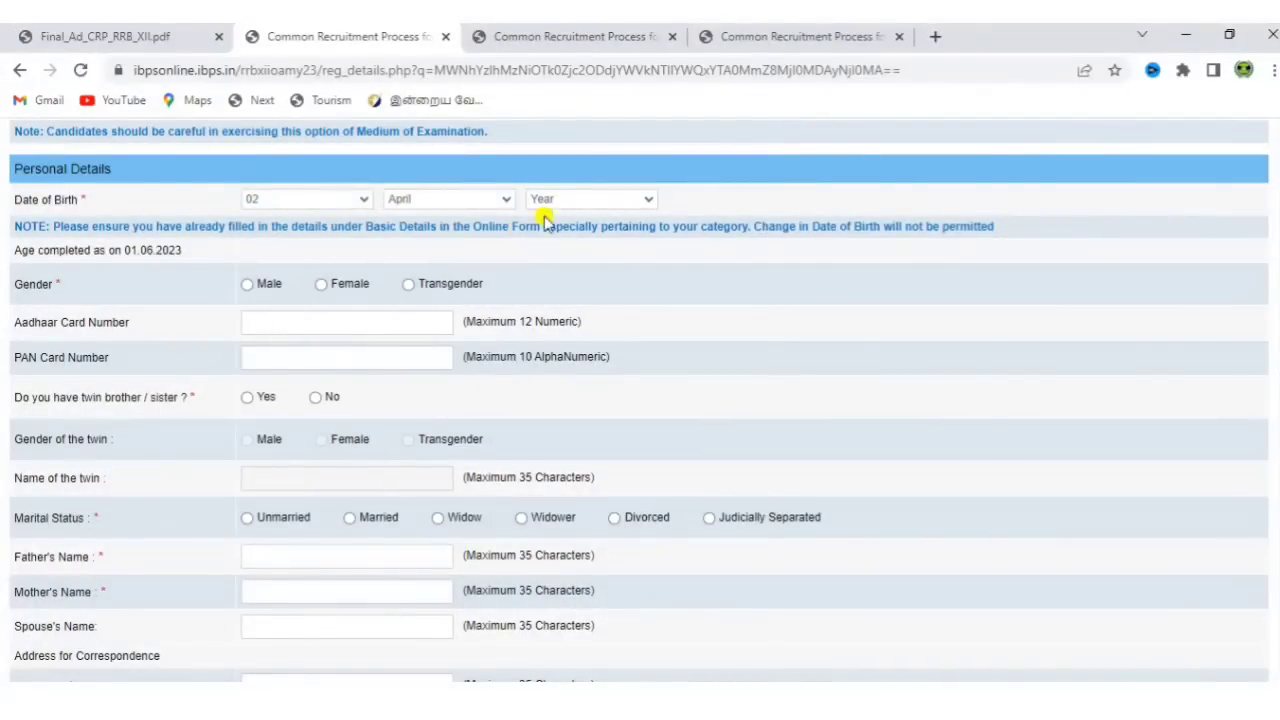
{"action": "left_click", "coordinate": [568, 199]}
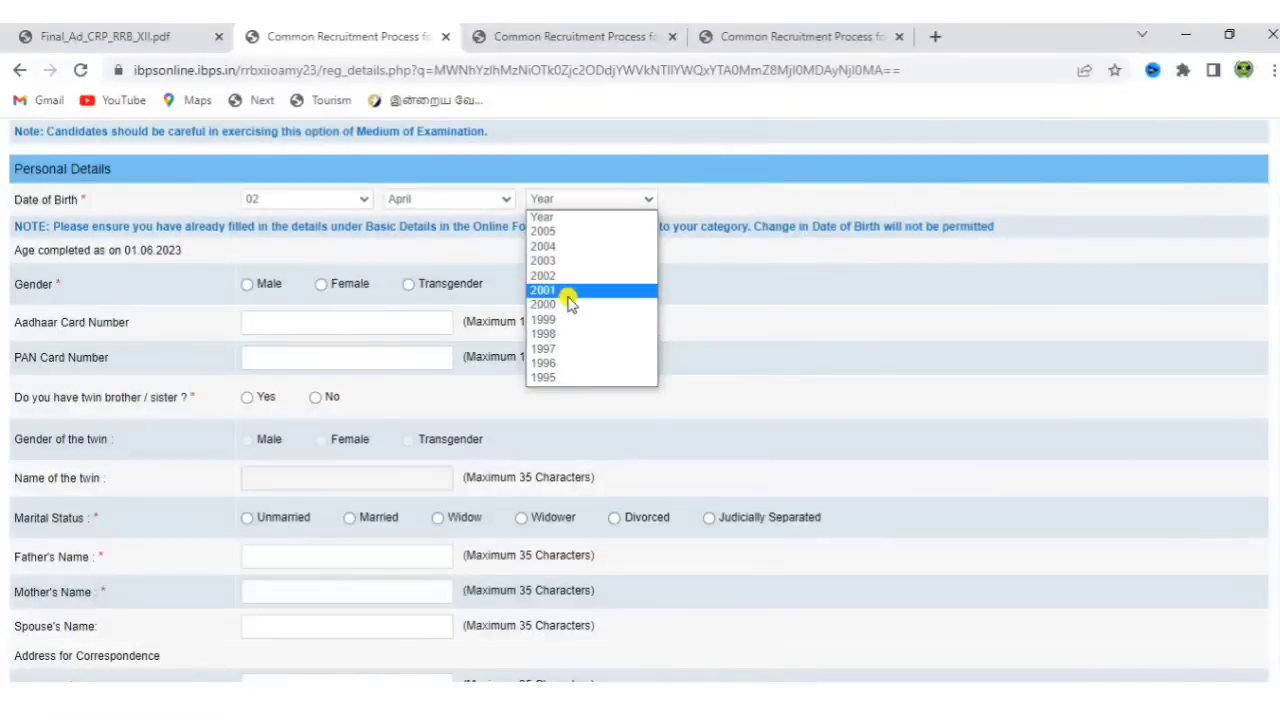
{"action": "left_click", "coordinate": [566, 334]}
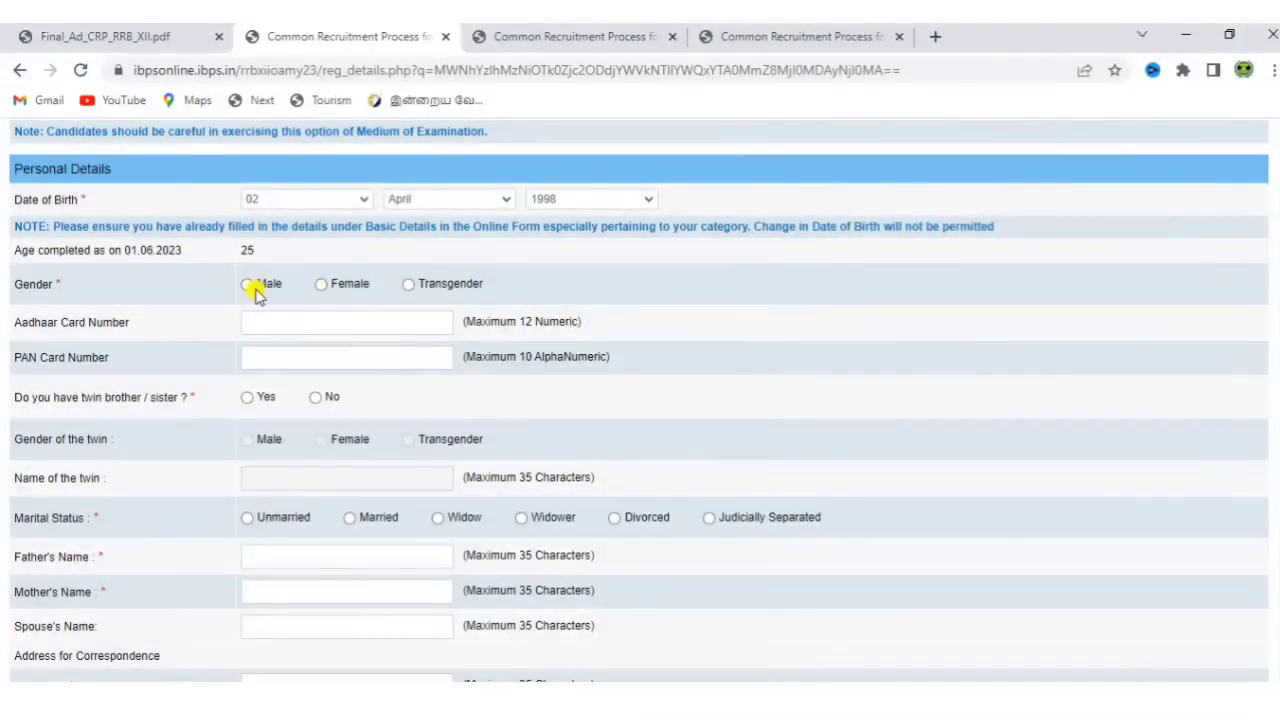
Step: Set the gender to Male, answer No to having a twin, and set the marital status to Unmarried
{"action": "left_click", "coordinate": [247, 285]}
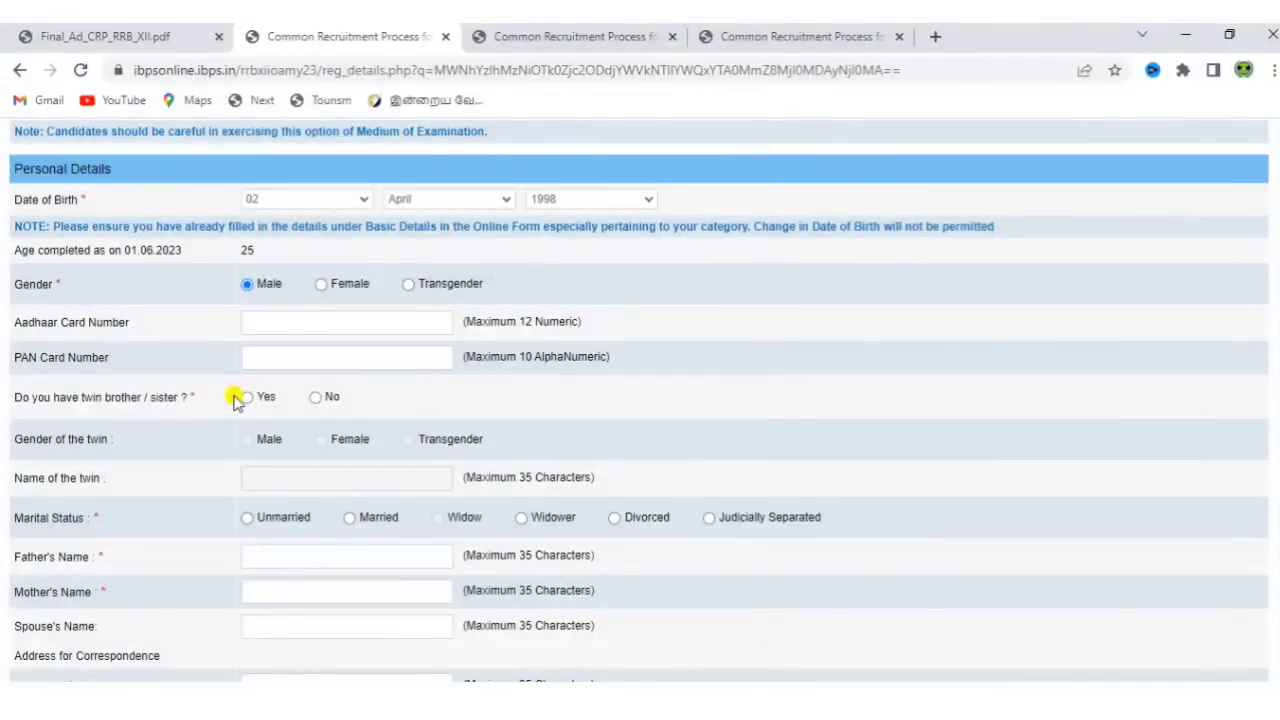
{"action": "left_click", "coordinate": [315, 397]}
{"action": "scroll", "coordinate": [130, 503], "scroll_direction": "down", "scroll_amount": 1}
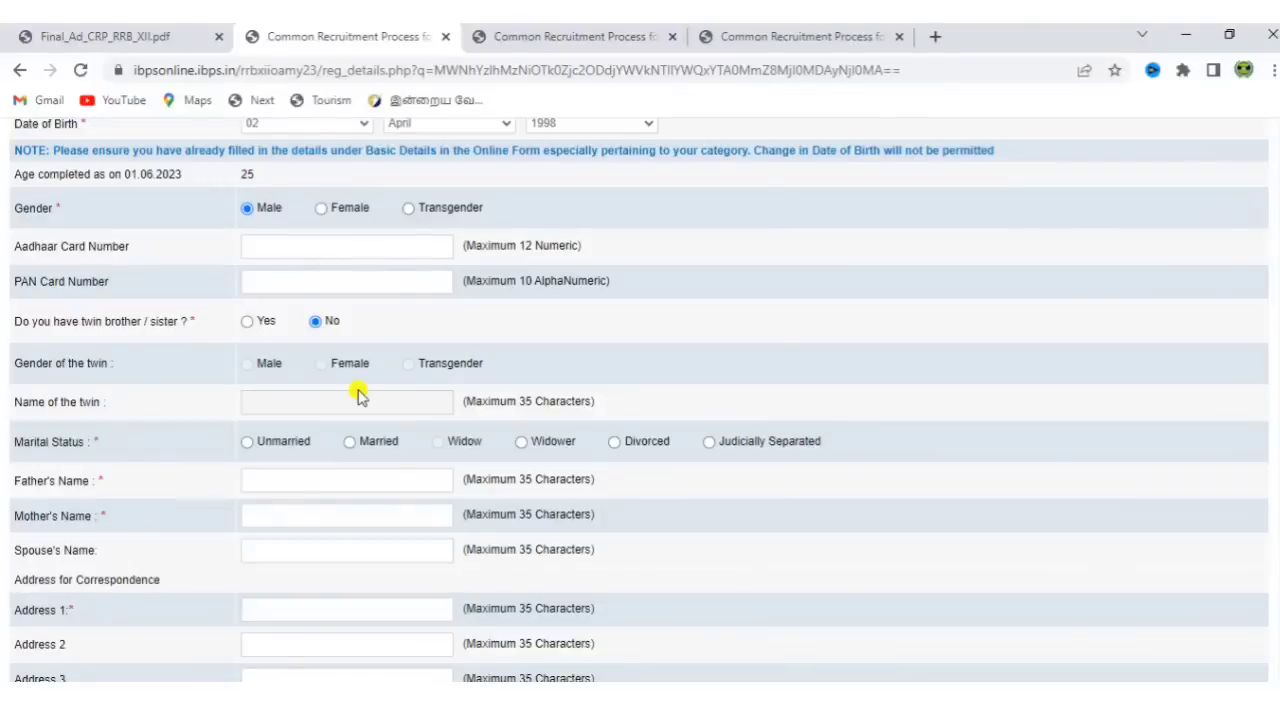
{"action": "left_click", "coordinate": [247, 441]}
{"action": "left_click", "coordinate": [276, 483]}
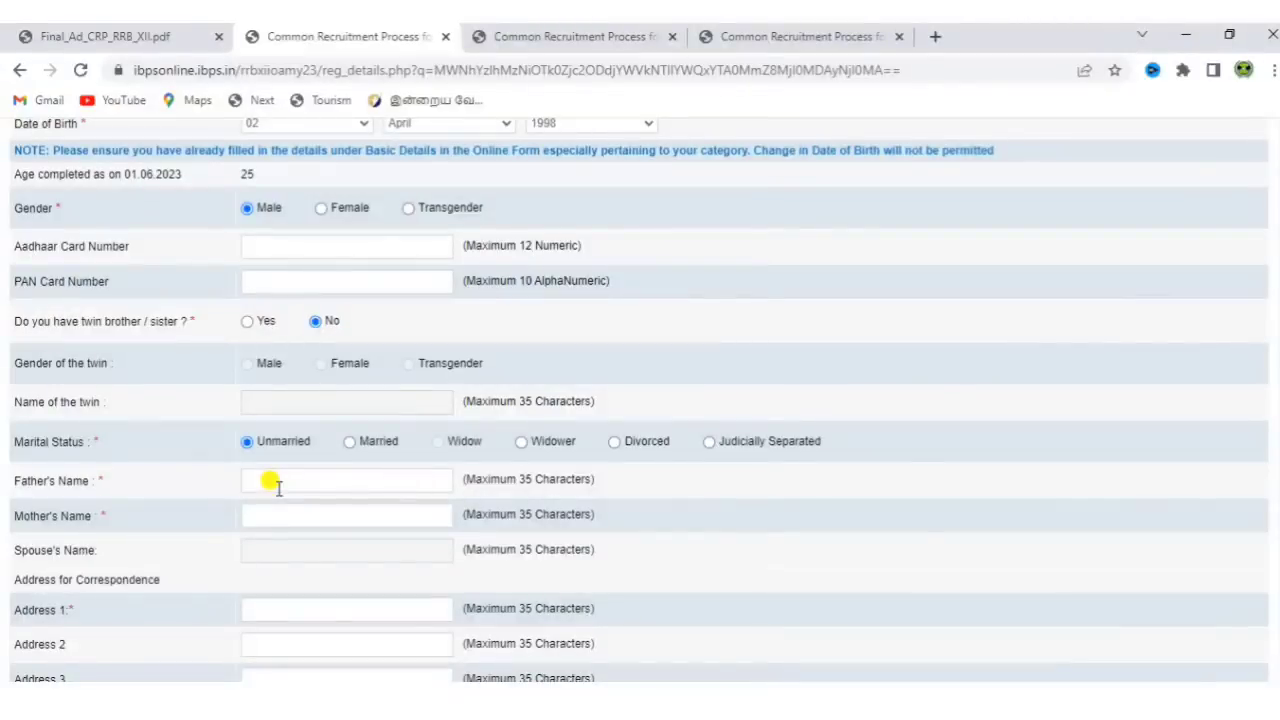
{"action": "left_click", "coordinate": [268, 512]}
Step: Set the state of the correspondence address to TAMILNADU
{"action": "scroll", "coordinate": [183, 505], "scroll_direction": "down", "scroll_amount": 3}
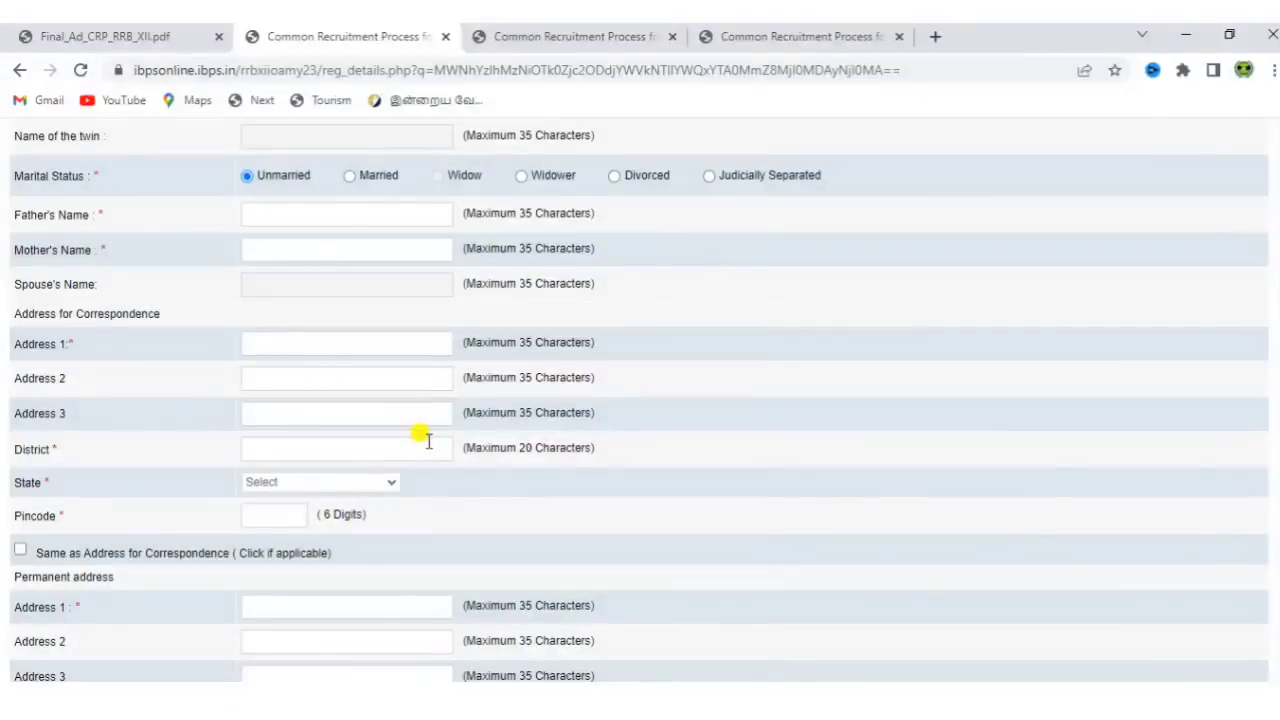
{"action": "left_click", "coordinate": [349, 487]}
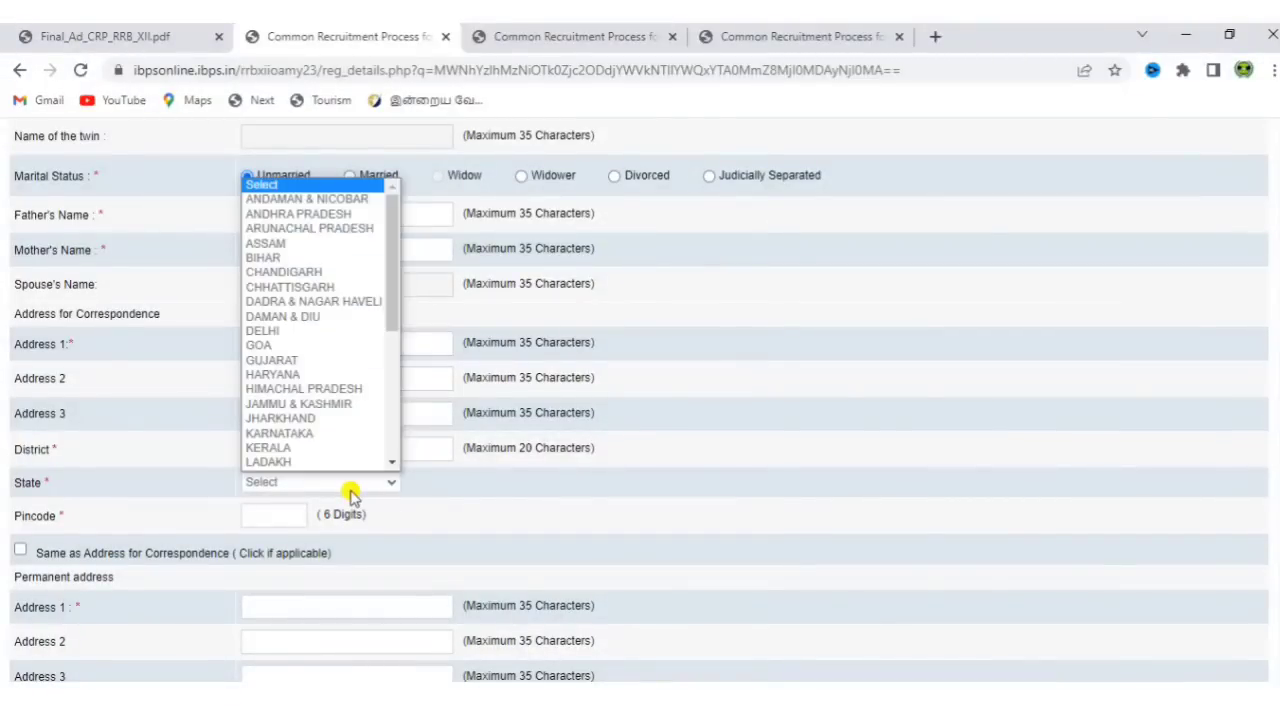
{"action": "key", "text": "t"}
{"action": "key", "text": "Return"}
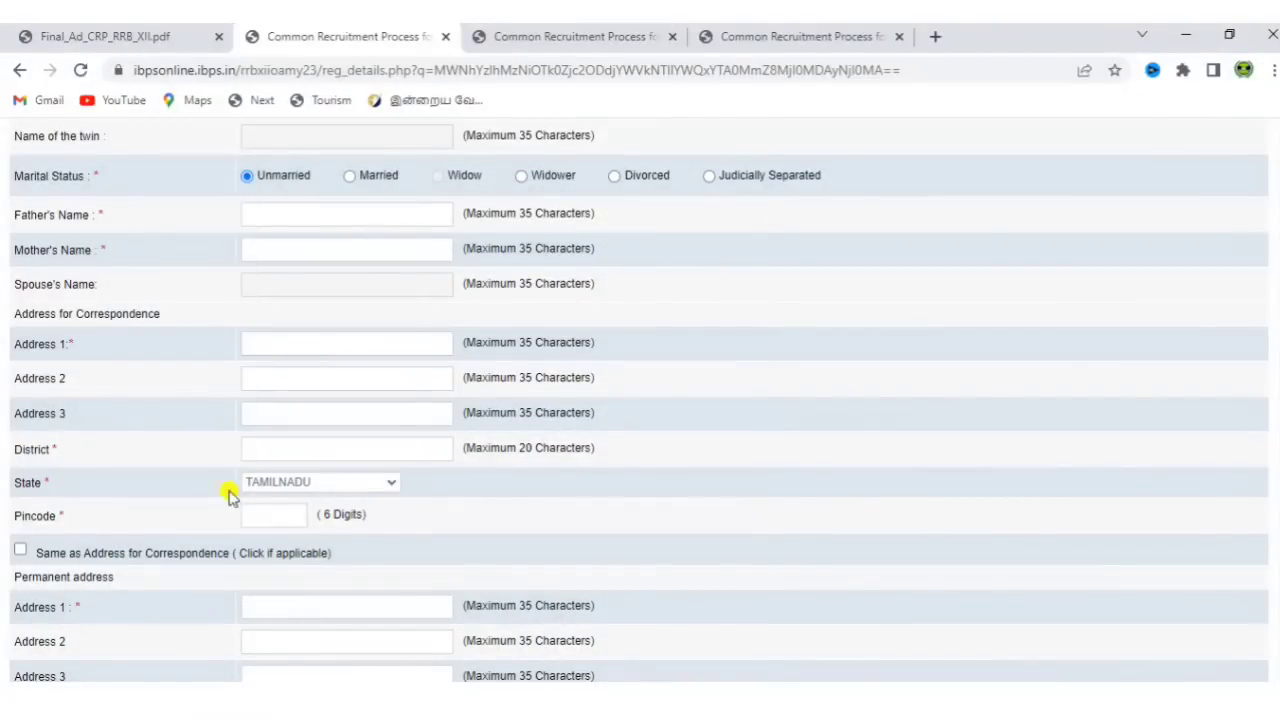
{"action": "left_click", "coordinate": [268, 513]}
Step: Choose Correspondence Address as the address for GST invoicing
{"action": "scroll", "coordinate": [146, 468], "scroll_direction": "down", "scroll_amount": 2}
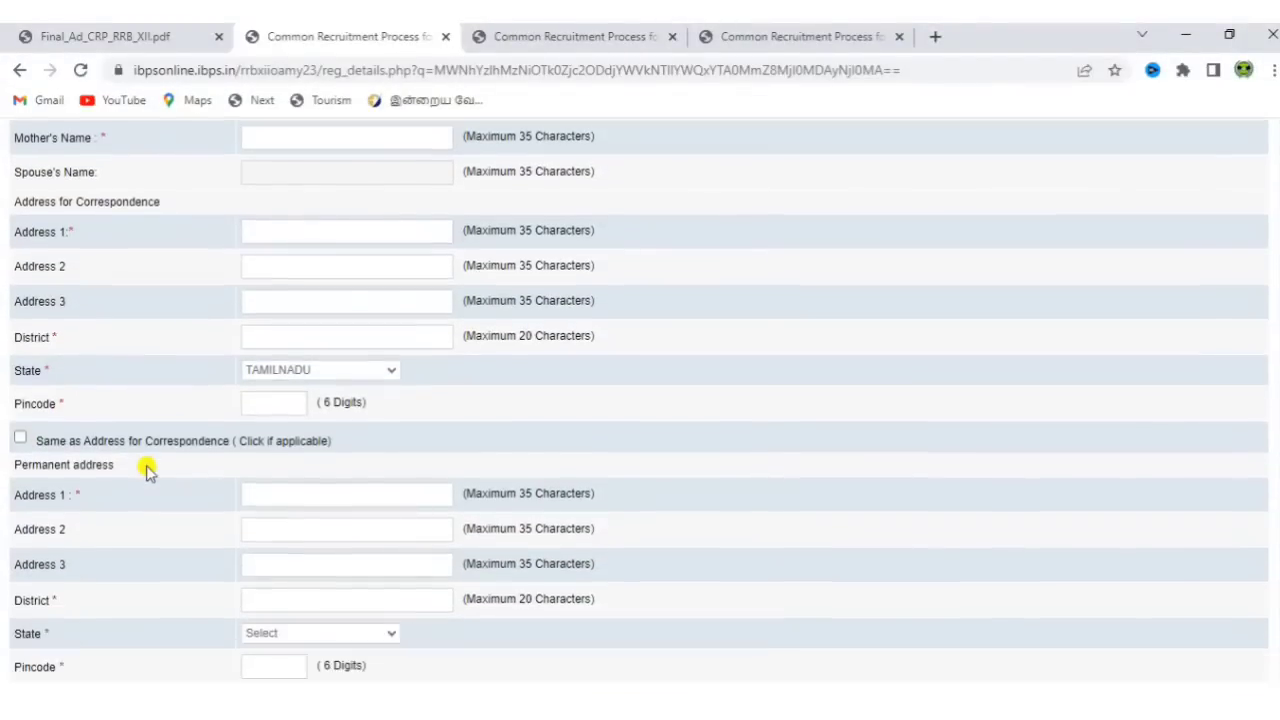
{"action": "scroll", "coordinate": [146, 470], "scroll_direction": "down", "scroll_amount": 4}
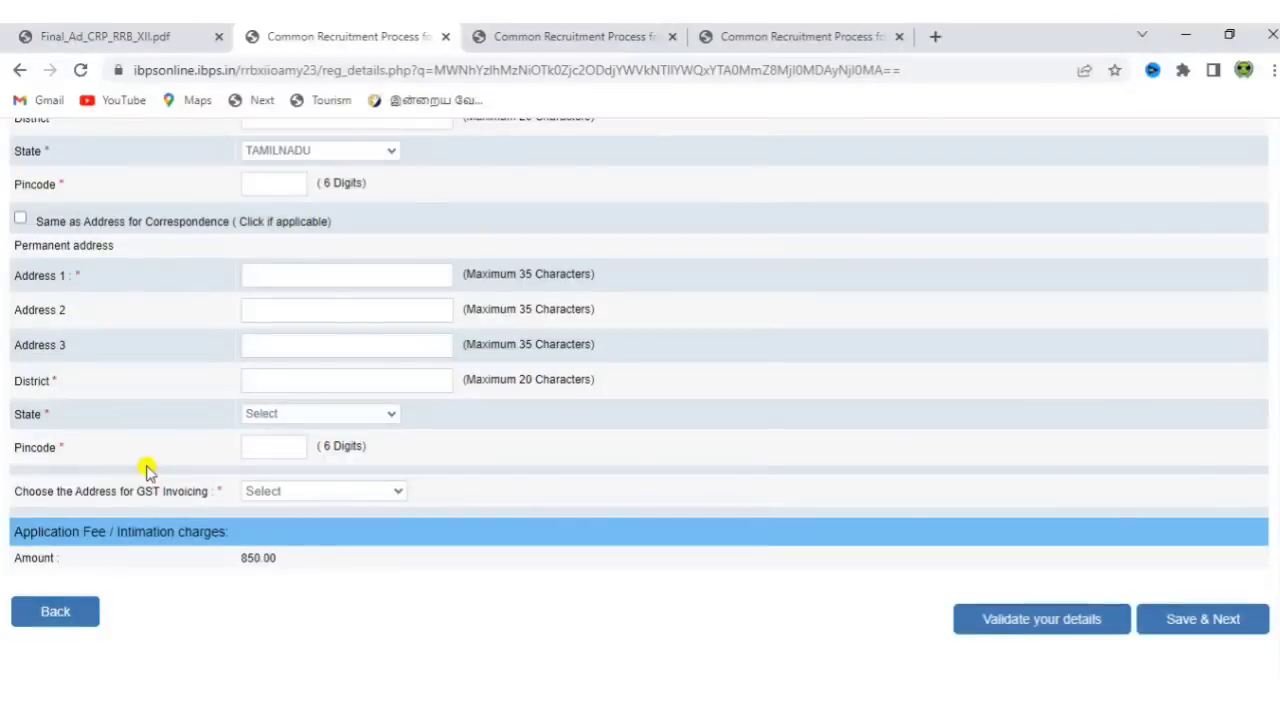
{"action": "left_click", "coordinate": [291, 495]}
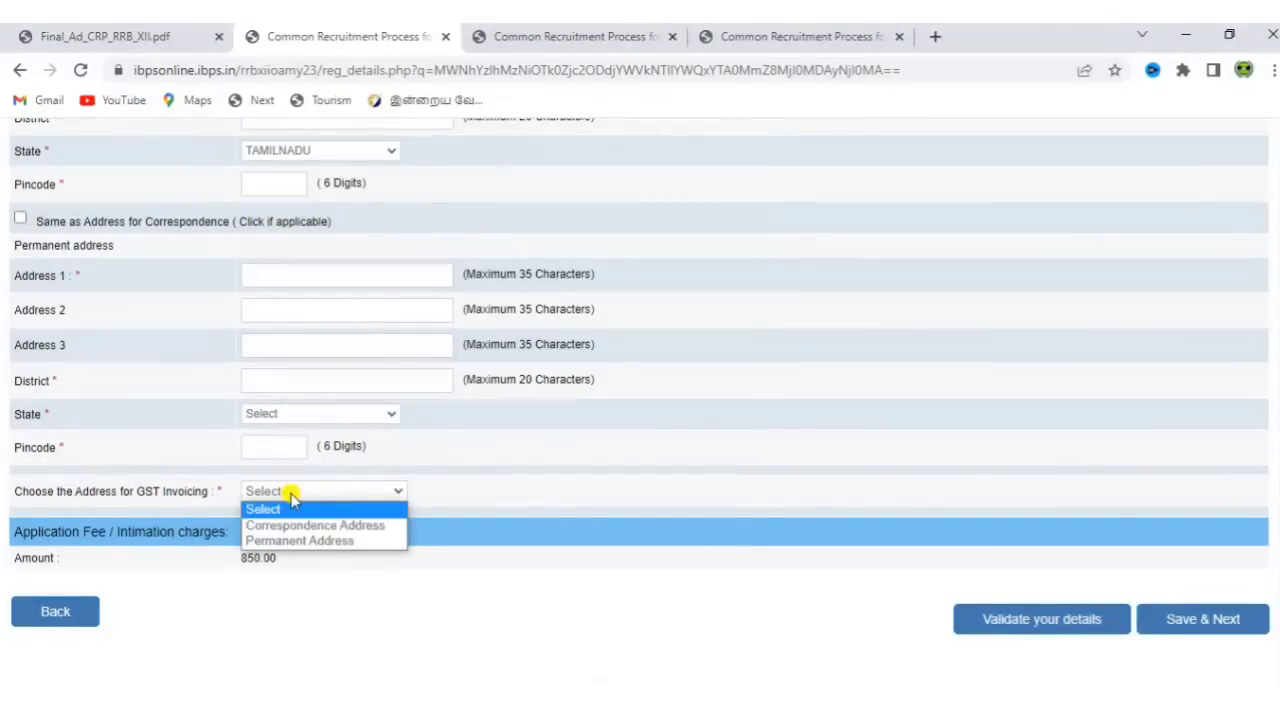
{"action": "left_click", "coordinate": [297, 527]}
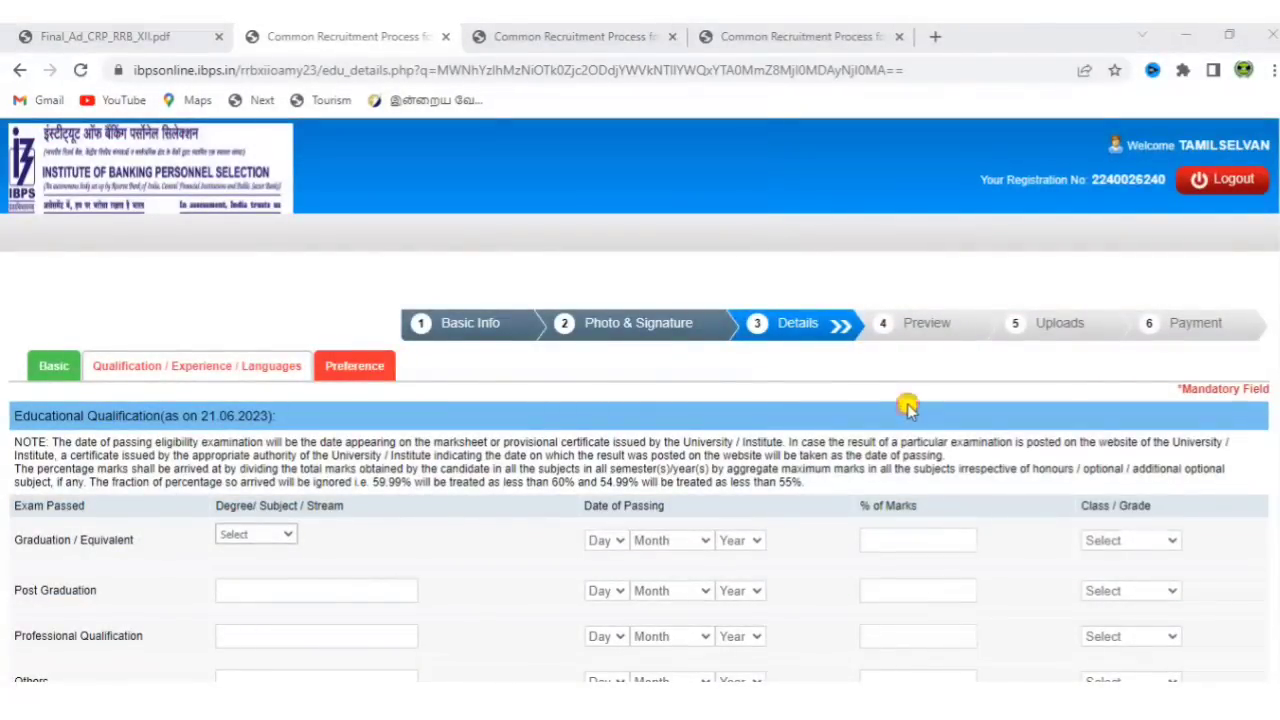
Step: Try Science and Management as the graduation degree stream
{"action": "scroll", "coordinate": [907, 405], "scroll_direction": "down", "scroll_amount": 2}
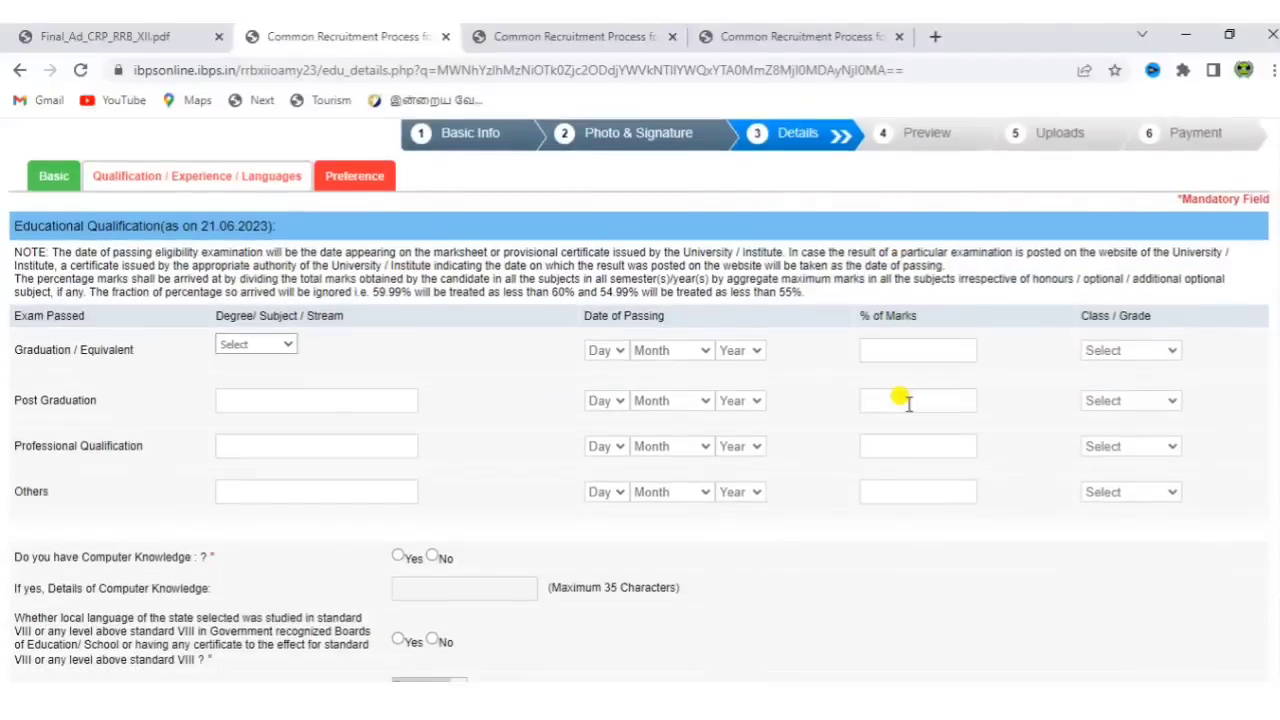
{"action": "left_click", "coordinate": [241, 346]}
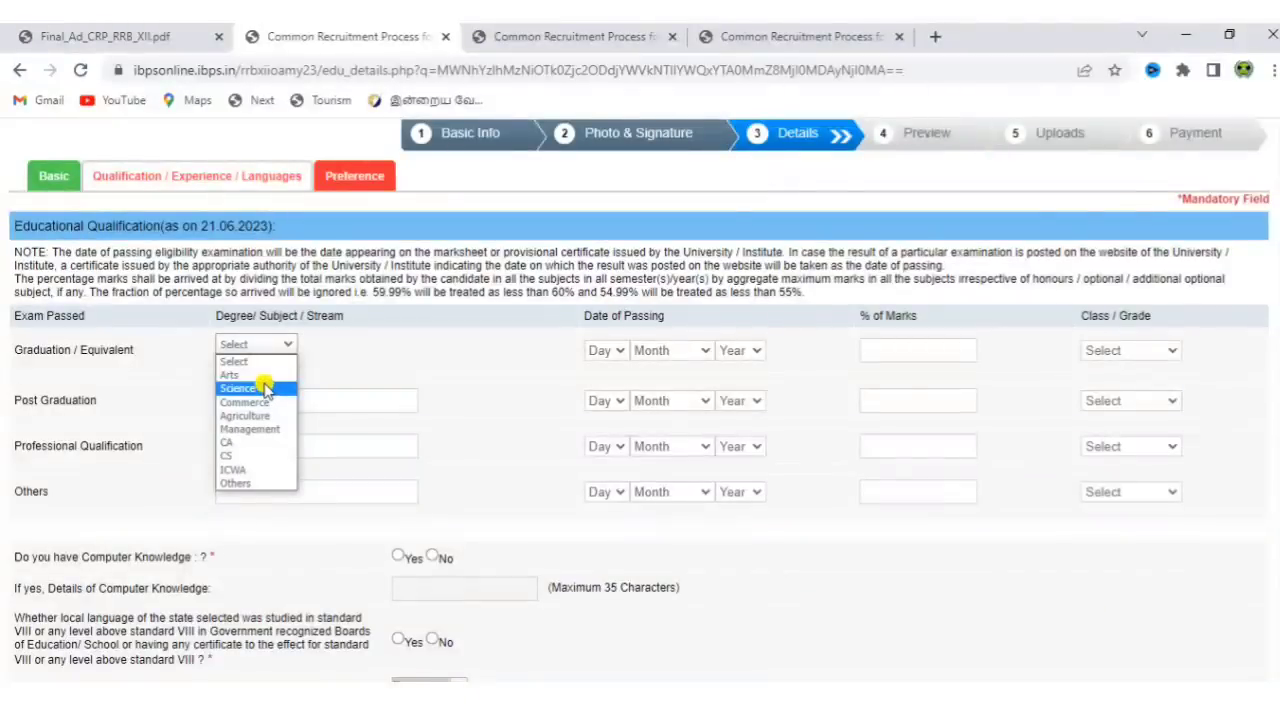
{"action": "left_click", "coordinate": [263, 387]}
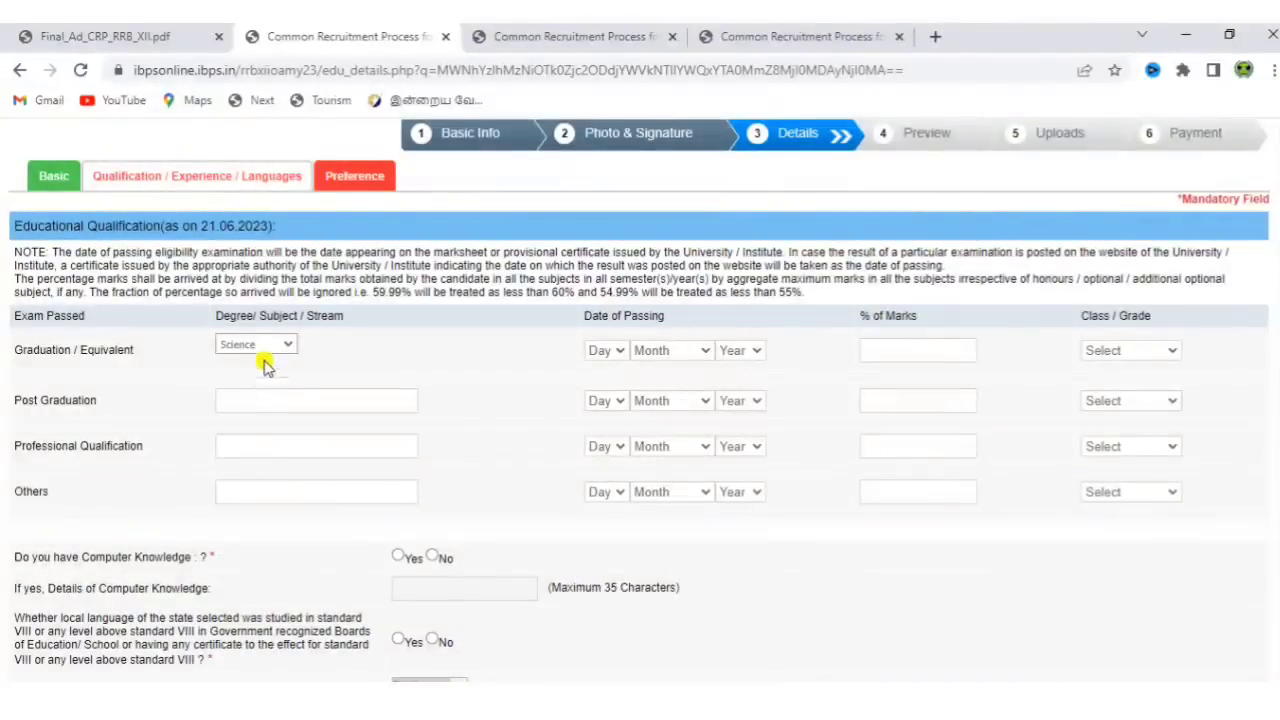
{"action": "left_click", "coordinate": [265, 347]}
{"action": "left_click", "coordinate": [258, 398]}
{"action": "left_click", "coordinate": [260, 350]}
{"action": "left_click", "coordinate": [258, 421]}
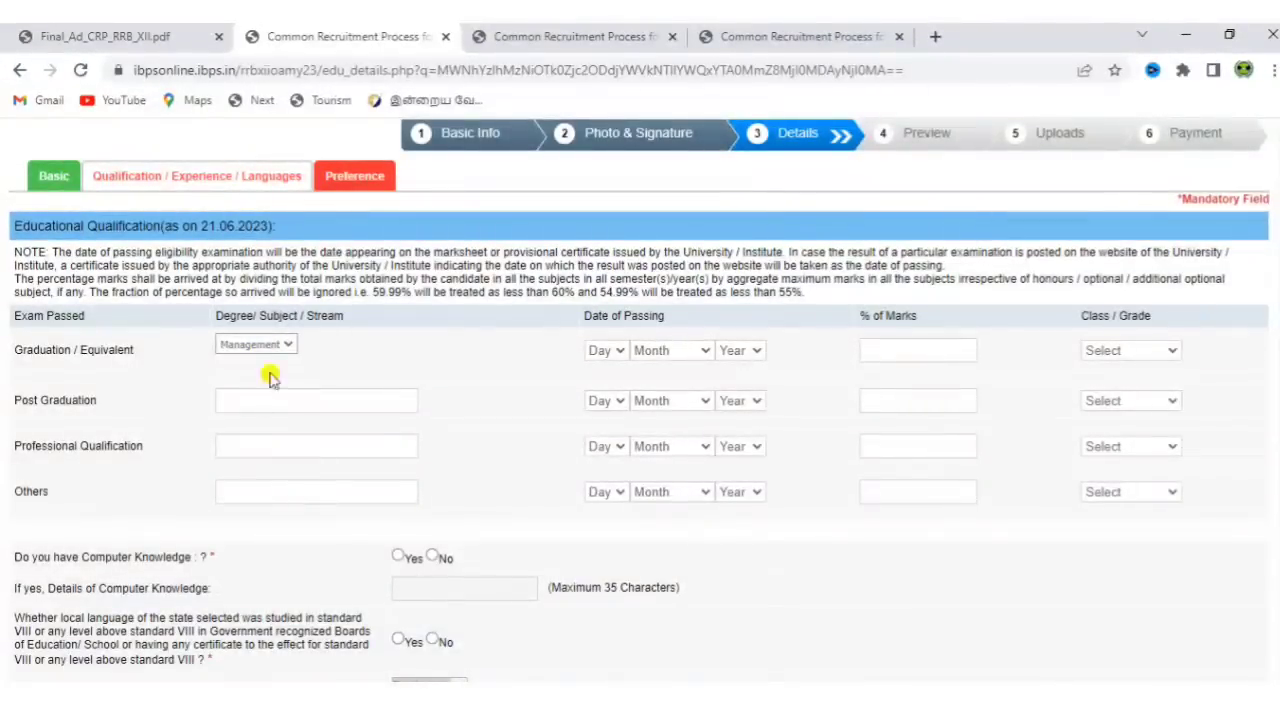
Step: Set the graduation stream to Arts and its date of passing to 02 February 2018
{"action": "left_click", "coordinate": [276, 349]}
{"action": "left_click", "coordinate": [262, 369]}
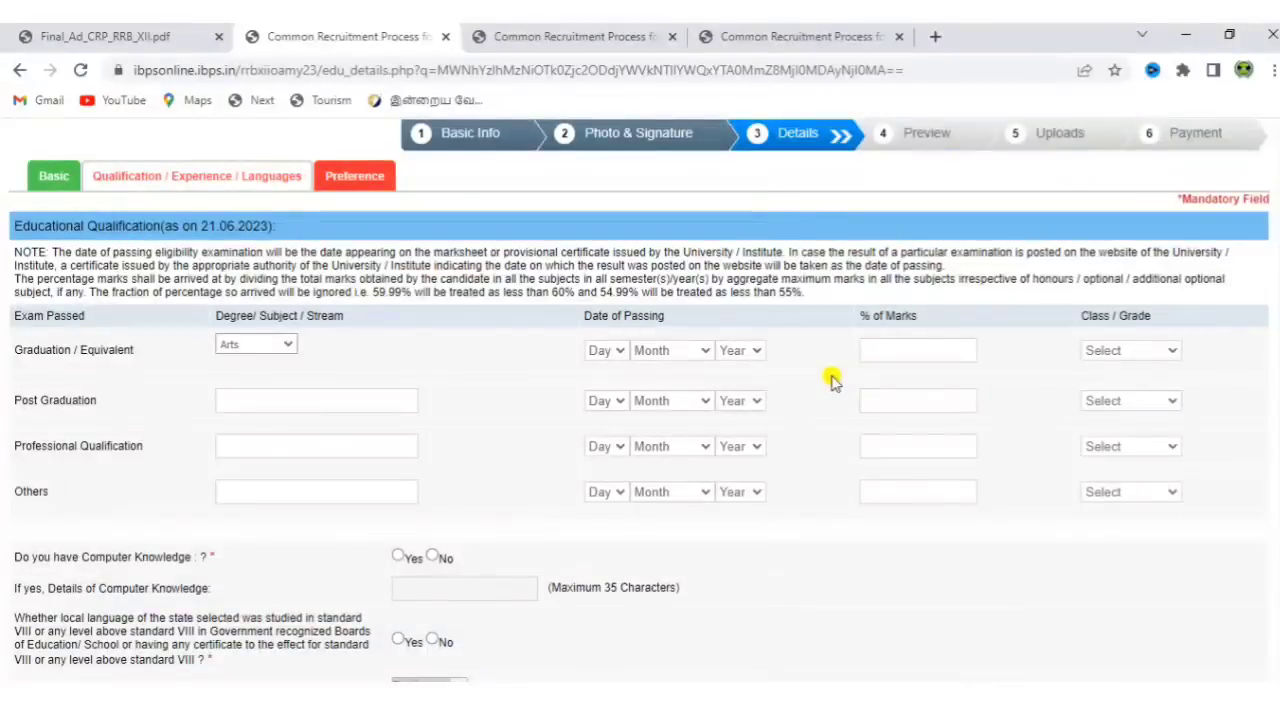
{"action": "left_click", "coordinate": [606, 350]}
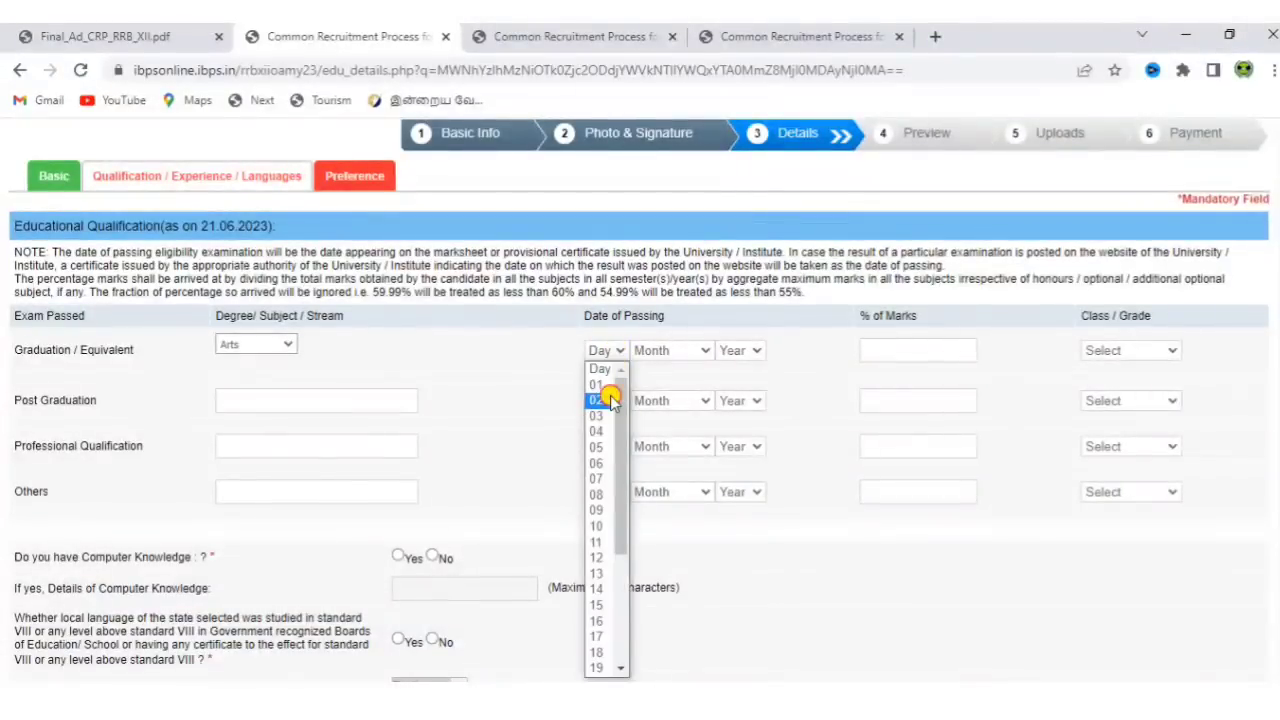
{"action": "left_click", "coordinate": [598, 396]}
{"action": "left_click", "coordinate": [652, 352]}
{"action": "left_click", "coordinate": [675, 402]}
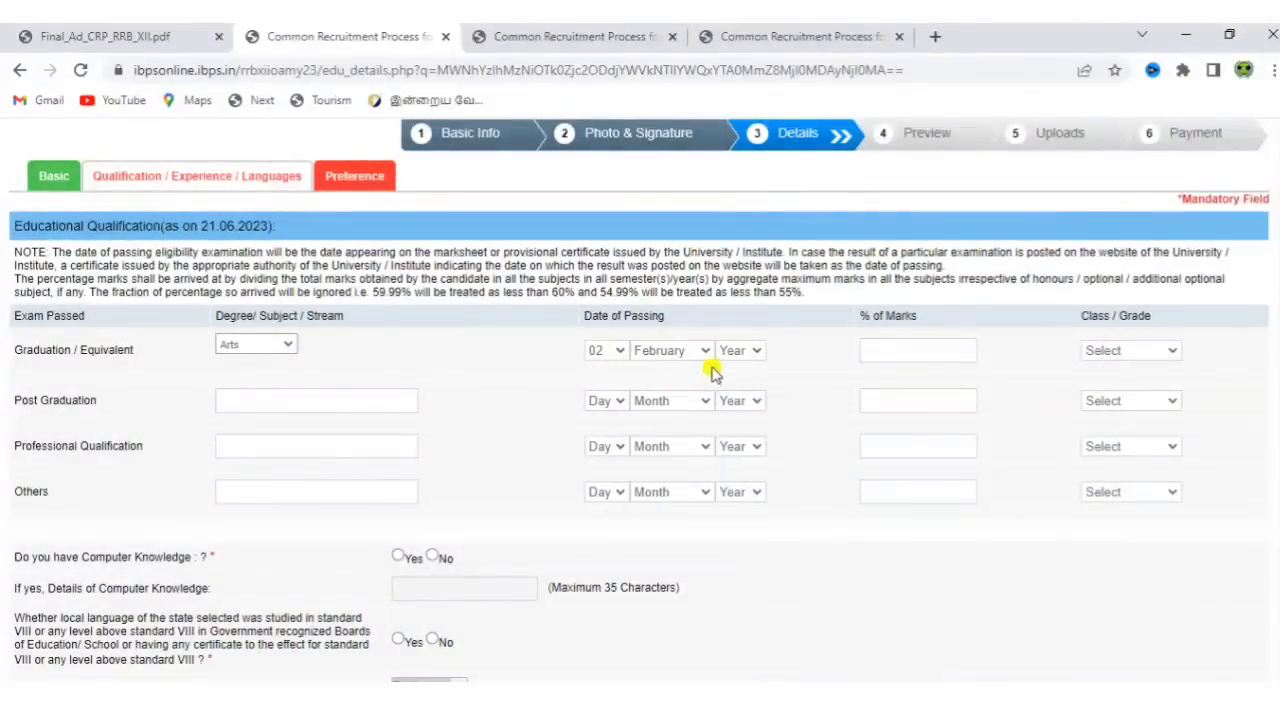
{"action": "left_click", "coordinate": [733, 352]}
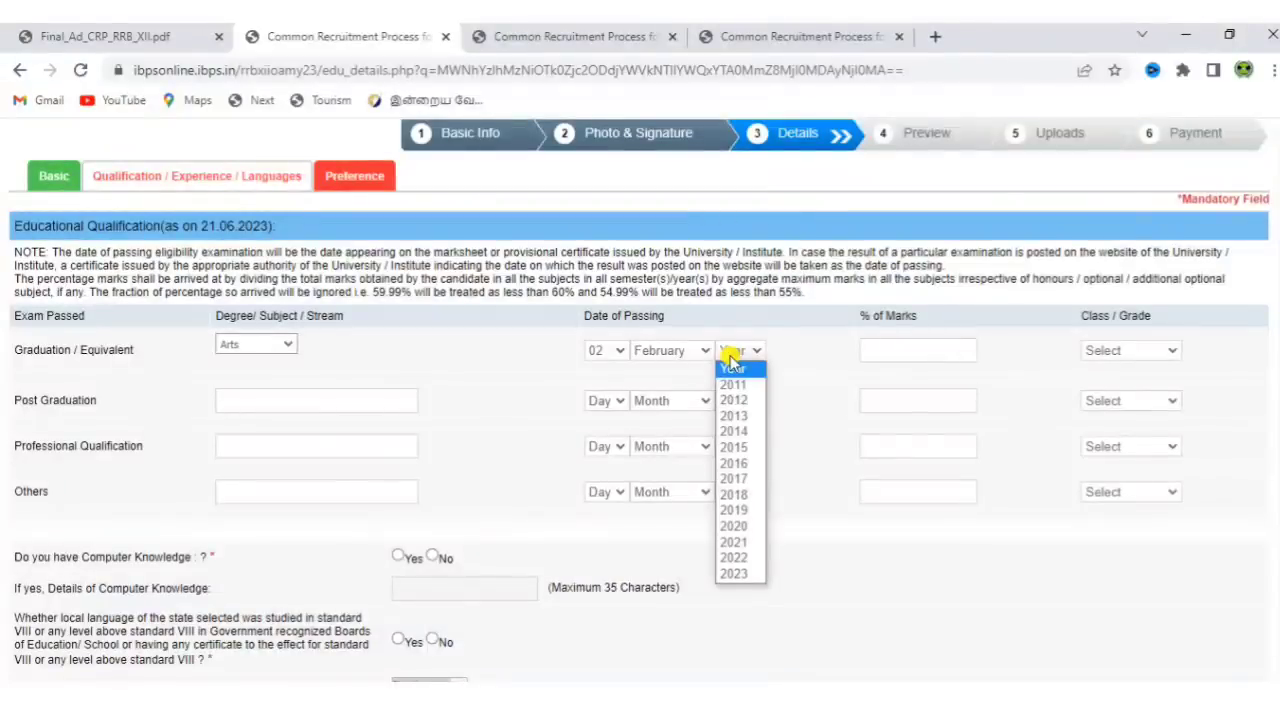
{"action": "left_click", "coordinate": [740, 480]}
Step: Enter 75 as the graduation percentage of marks and First Class as the class
{"action": "left_click", "coordinate": [918, 352]}
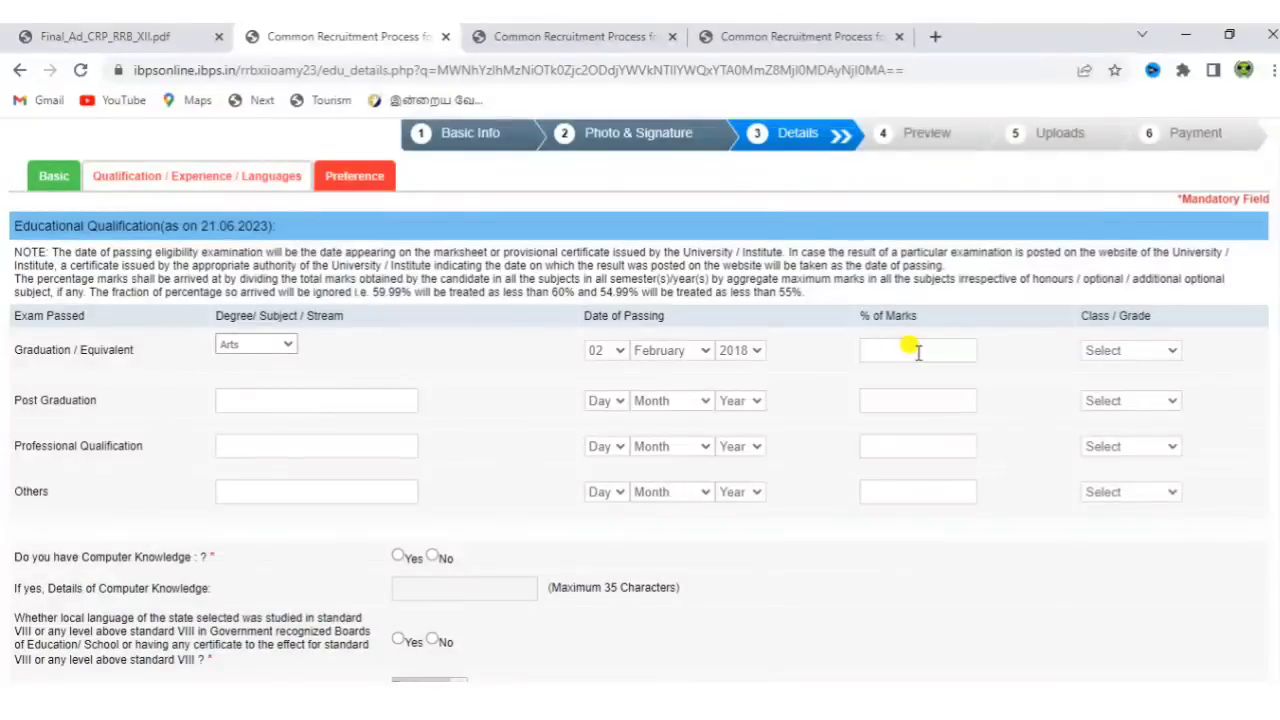
{"action": "type", "text": "75"}
{"action": "left_click", "coordinate": [1160, 350]}
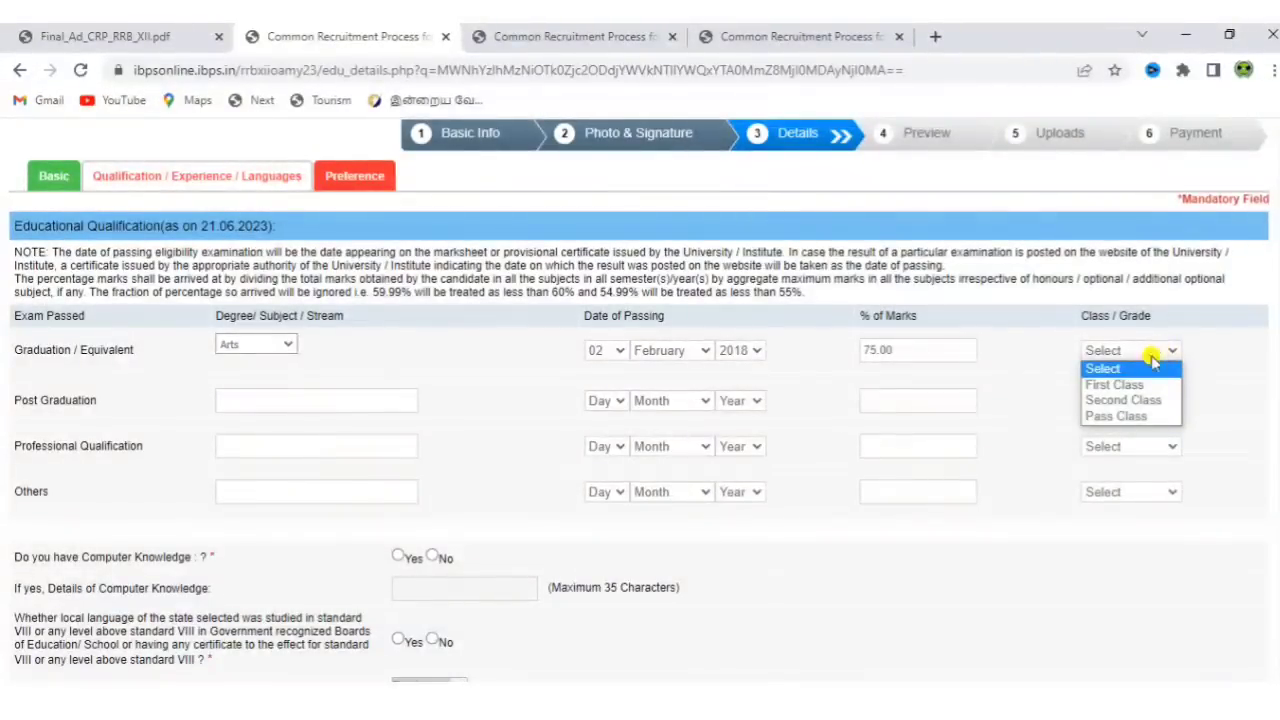
{"action": "left_click", "coordinate": [1132, 386]}
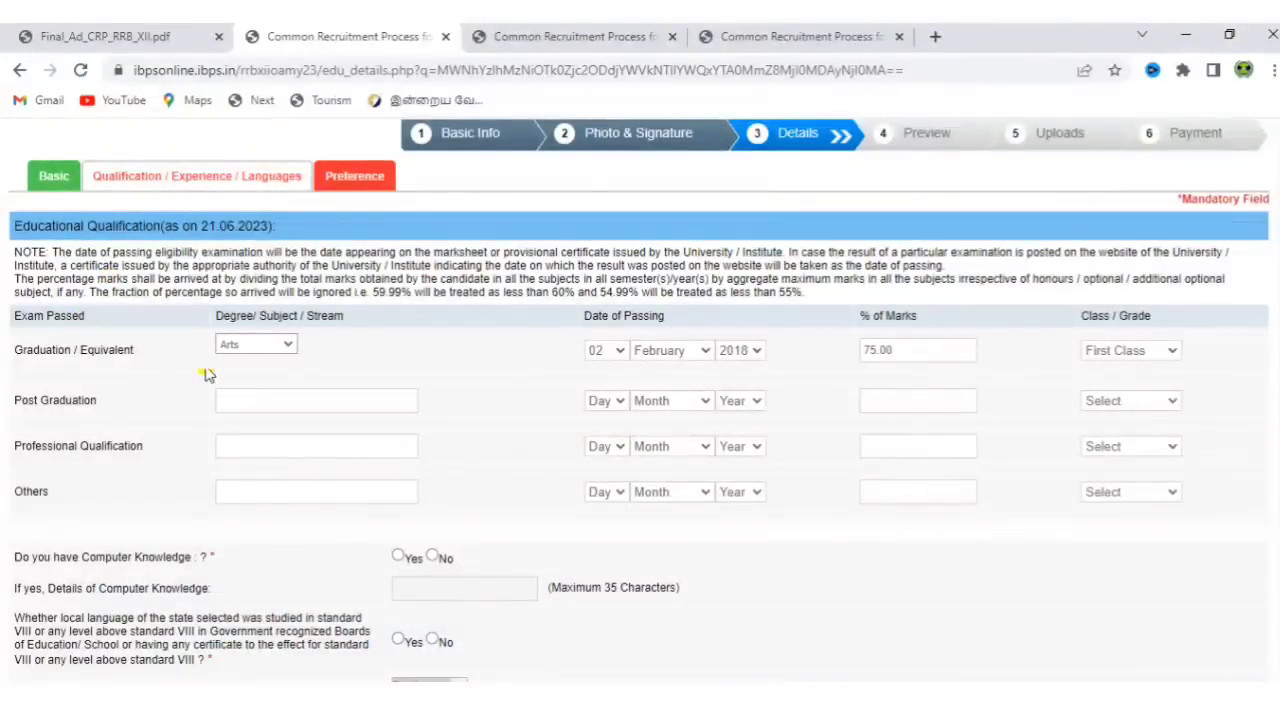
Step: Answer Yes to computer knowledge and to having studied the local language, selecting Tamil
{"action": "scroll", "coordinate": [527, 420], "scroll_direction": "down", "scroll_amount": 3}
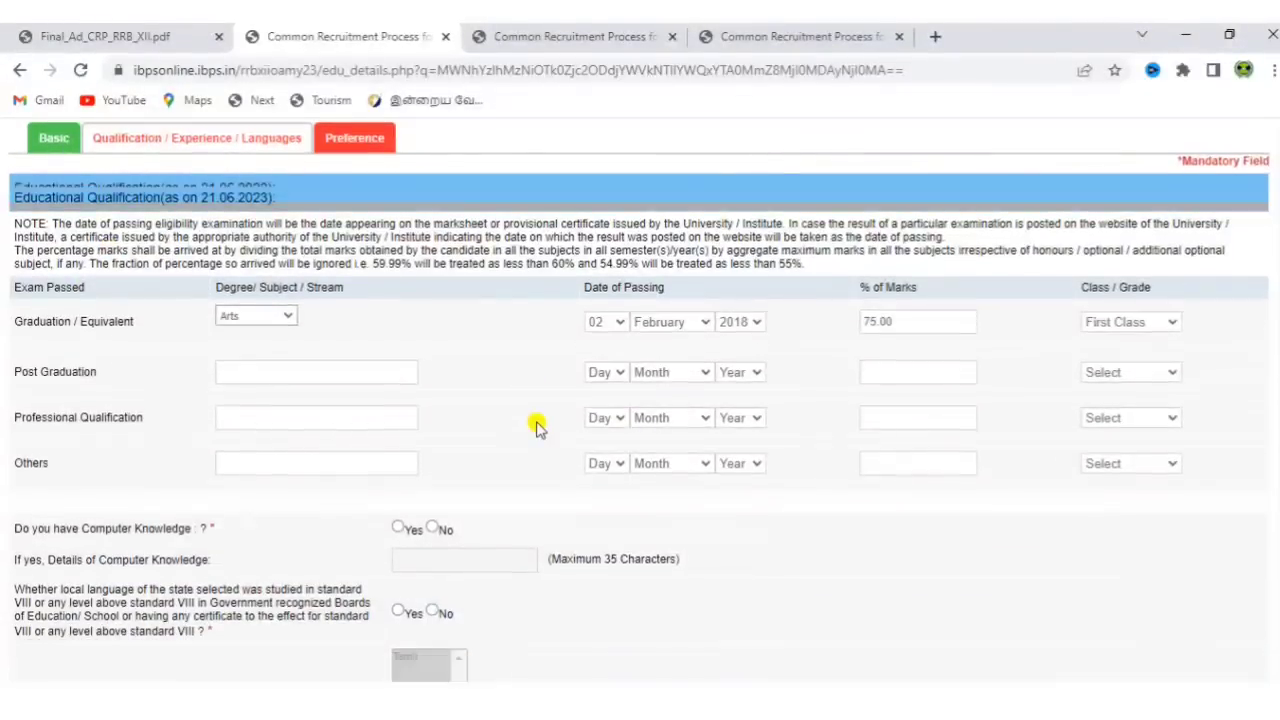
{"action": "scroll", "coordinate": [537, 427], "scroll_direction": "down", "scroll_amount": 1}
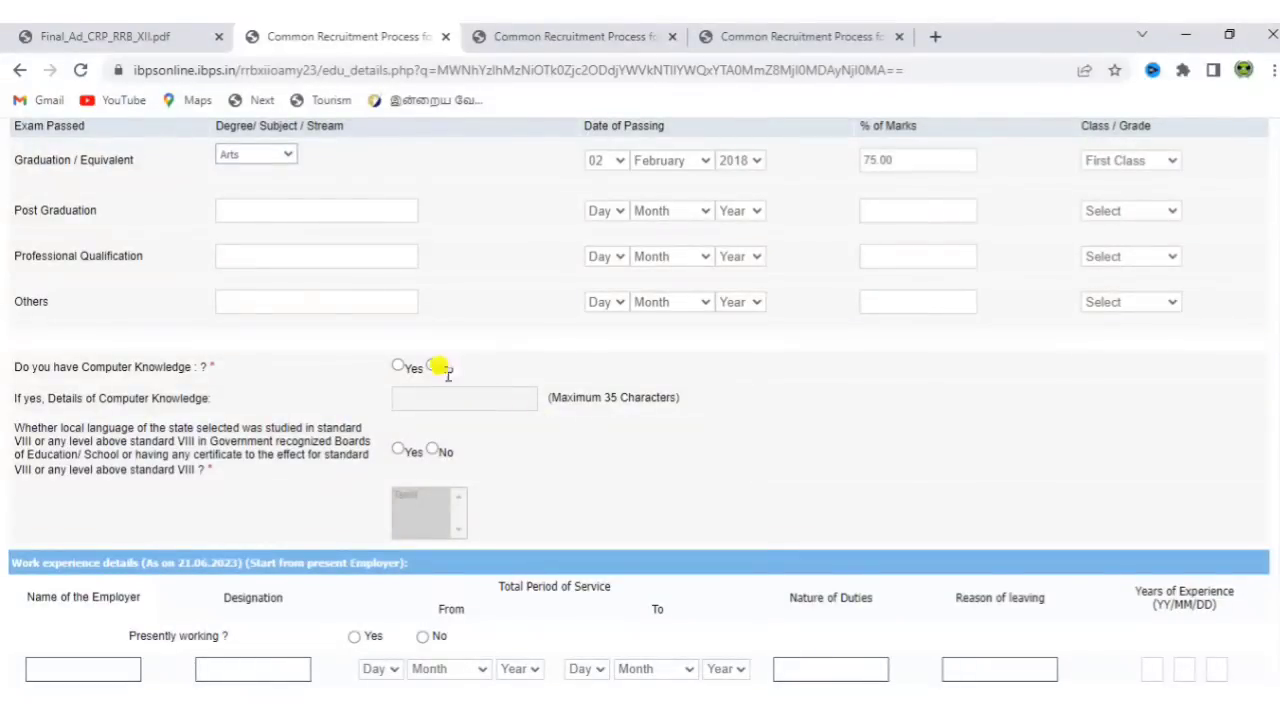
{"action": "left_click", "coordinate": [398, 367]}
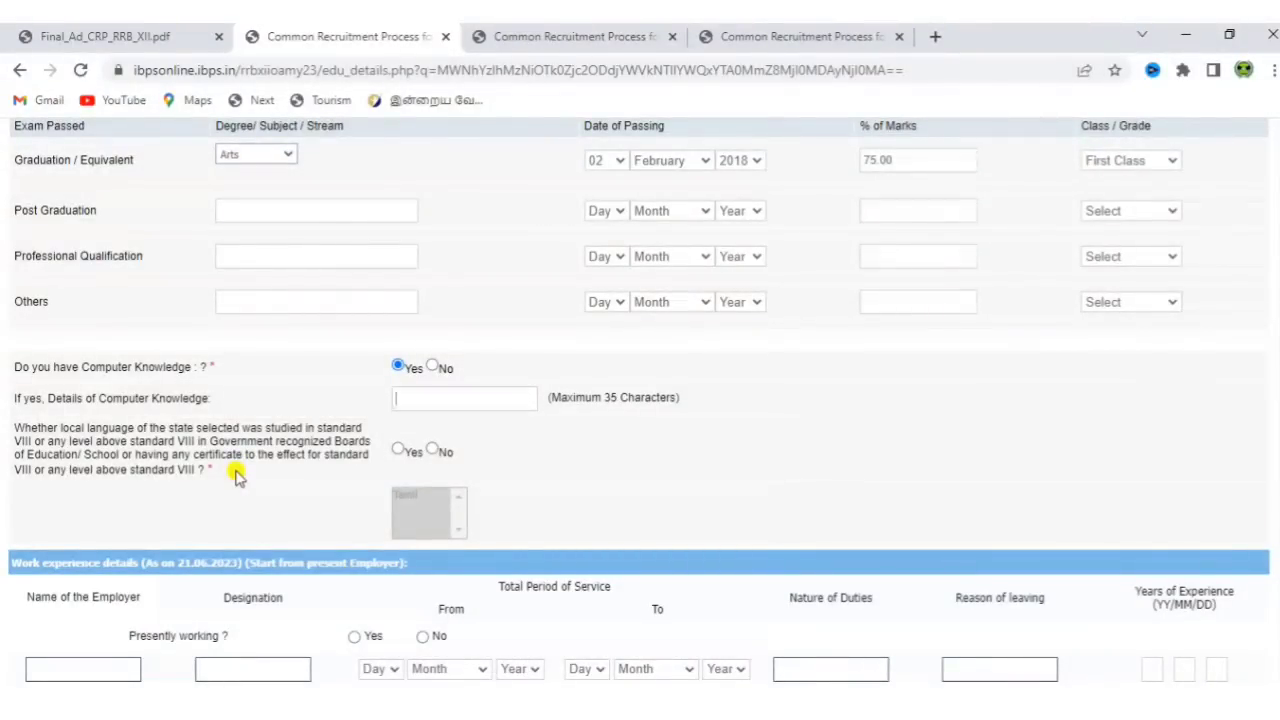
{"action": "left_click", "coordinate": [395, 451]}
{"action": "left_click", "coordinate": [414, 495]}
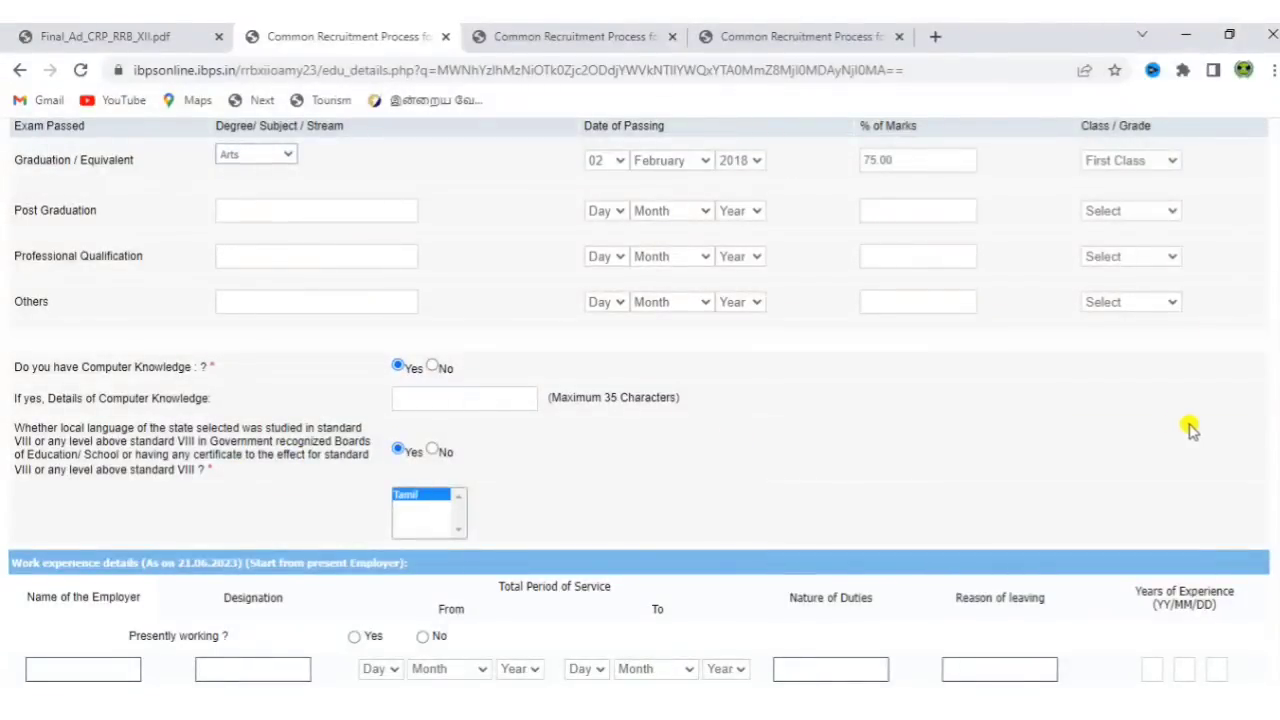
Step: Answer No to presently working and No to any prosecution, detention, fine or conviction
{"action": "scroll", "coordinate": [640, 400], "scroll_direction": "down", "scroll_amount": 3}
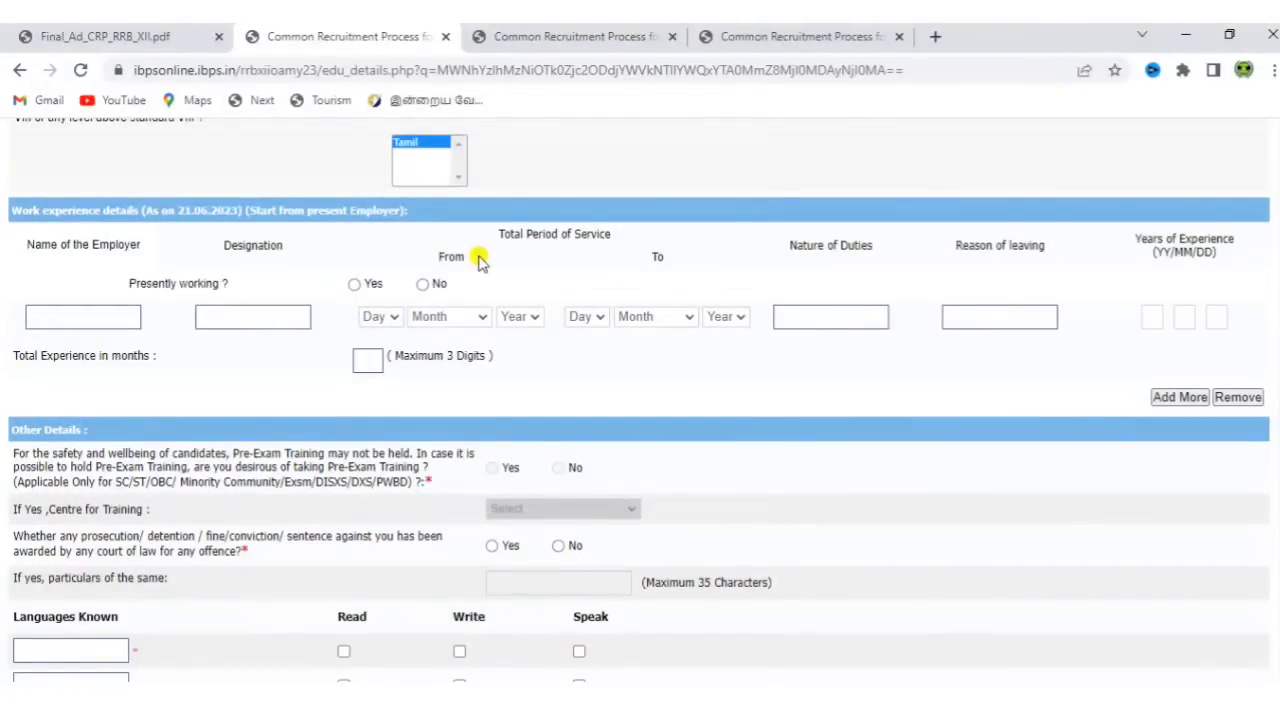
{"action": "left_click", "coordinate": [424, 285]}
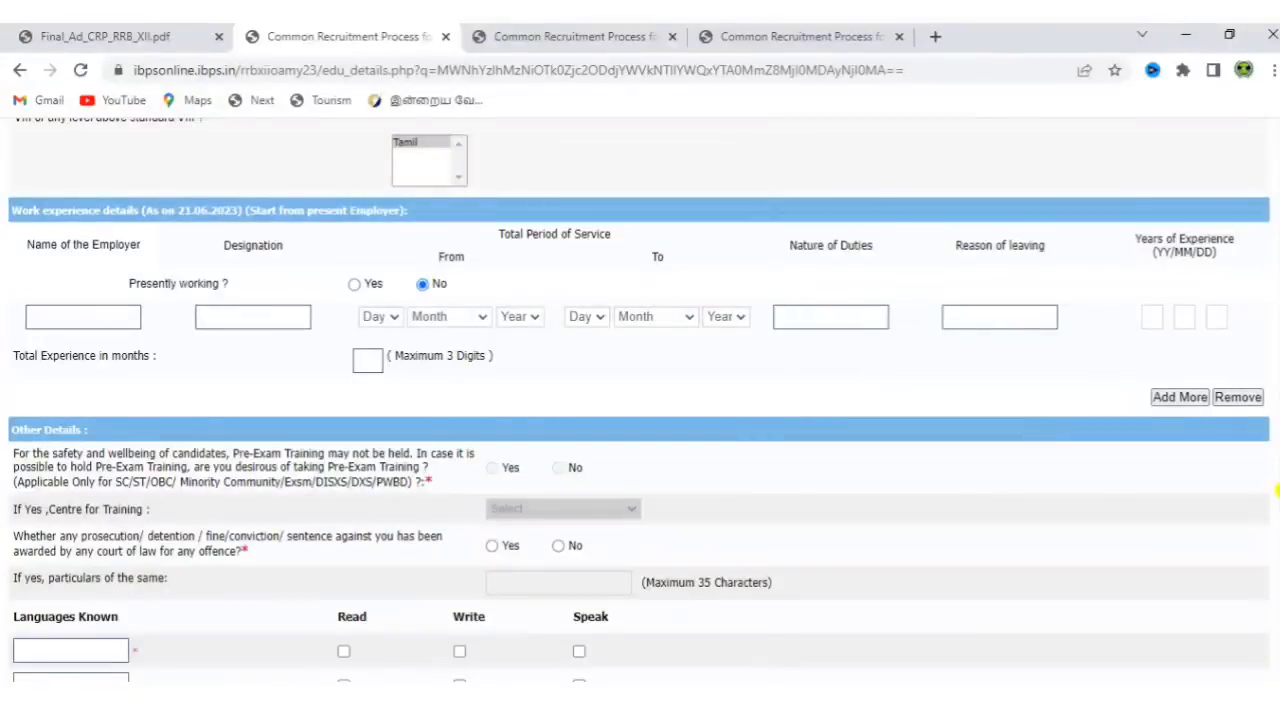
{"action": "scroll", "coordinate": [1277, 508], "scroll_direction": "down", "scroll_amount": 2}
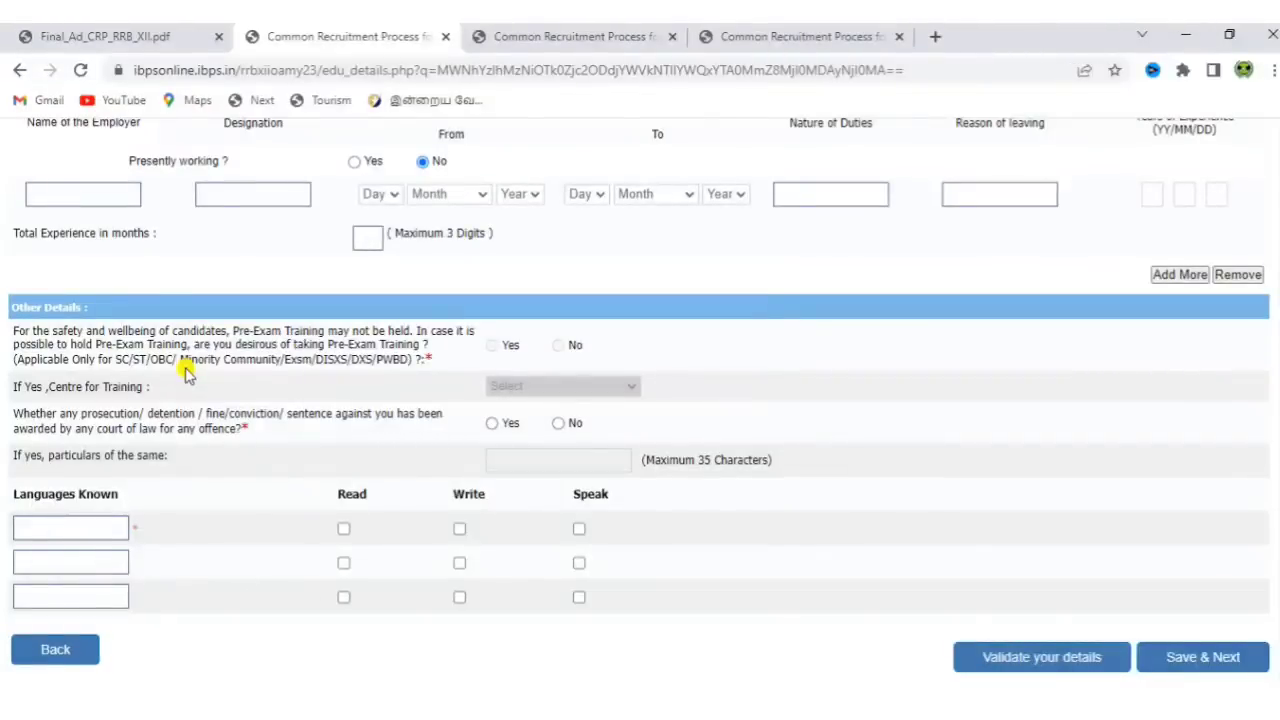
{"action": "left_click", "coordinate": [557, 424]}
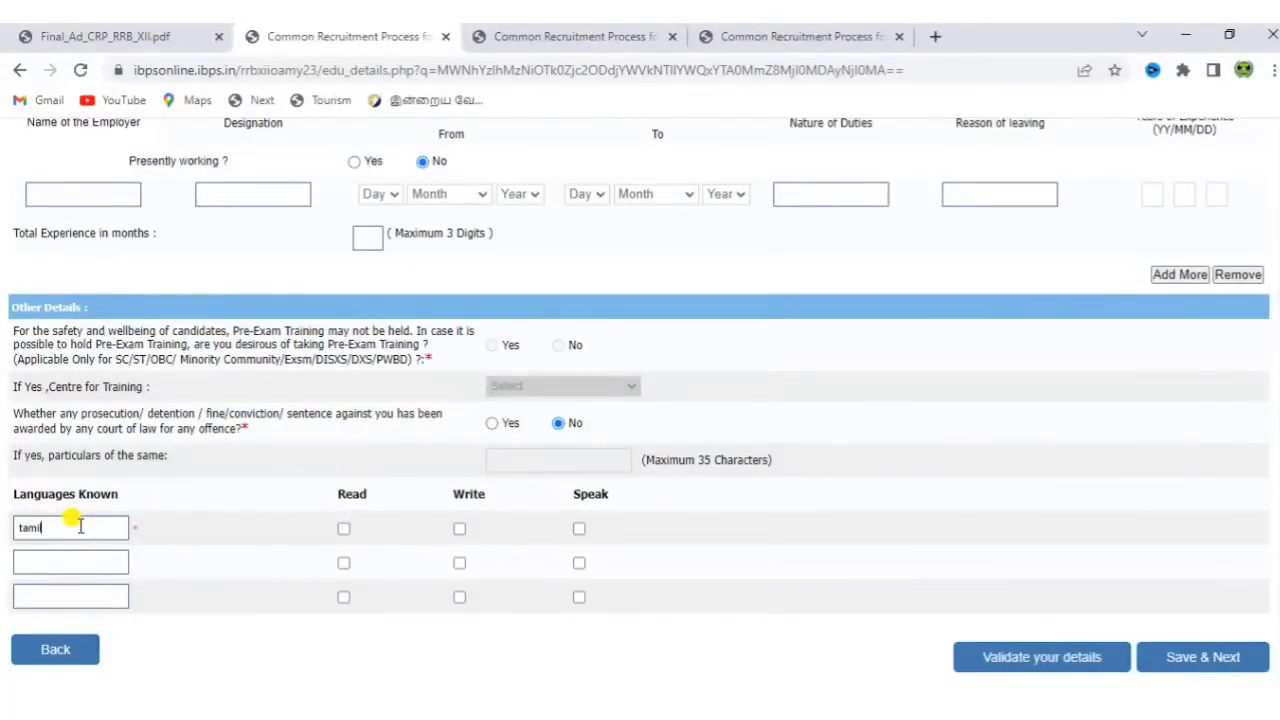
Step: Enter tamil as the first known language and mark it as read, written and spoken
{"action": "left_click", "coordinate": [80, 527]}
{"action": "type", "text": "tamil"}
{"action": "left_click", "coordinate": [344, 528]}
{"action": "left_click", "coordinate": [580, 530]}
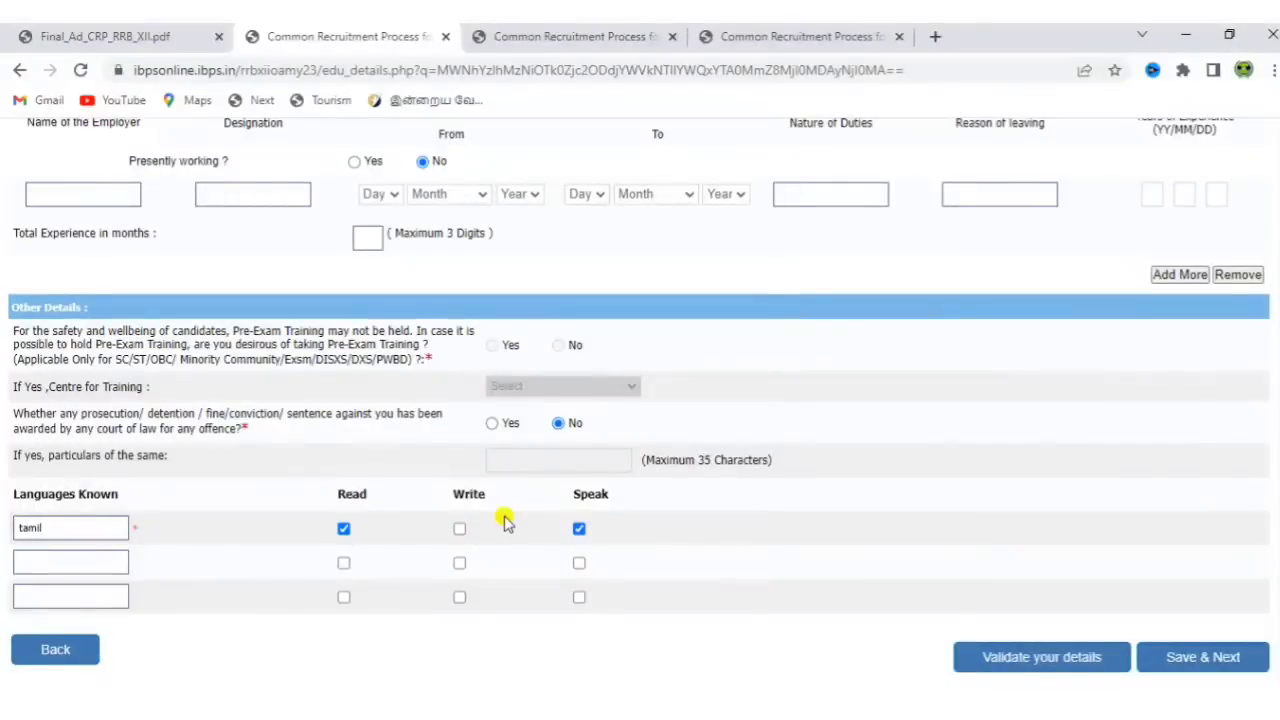
{"action": "left_click", "coordinate": [459, 528]}
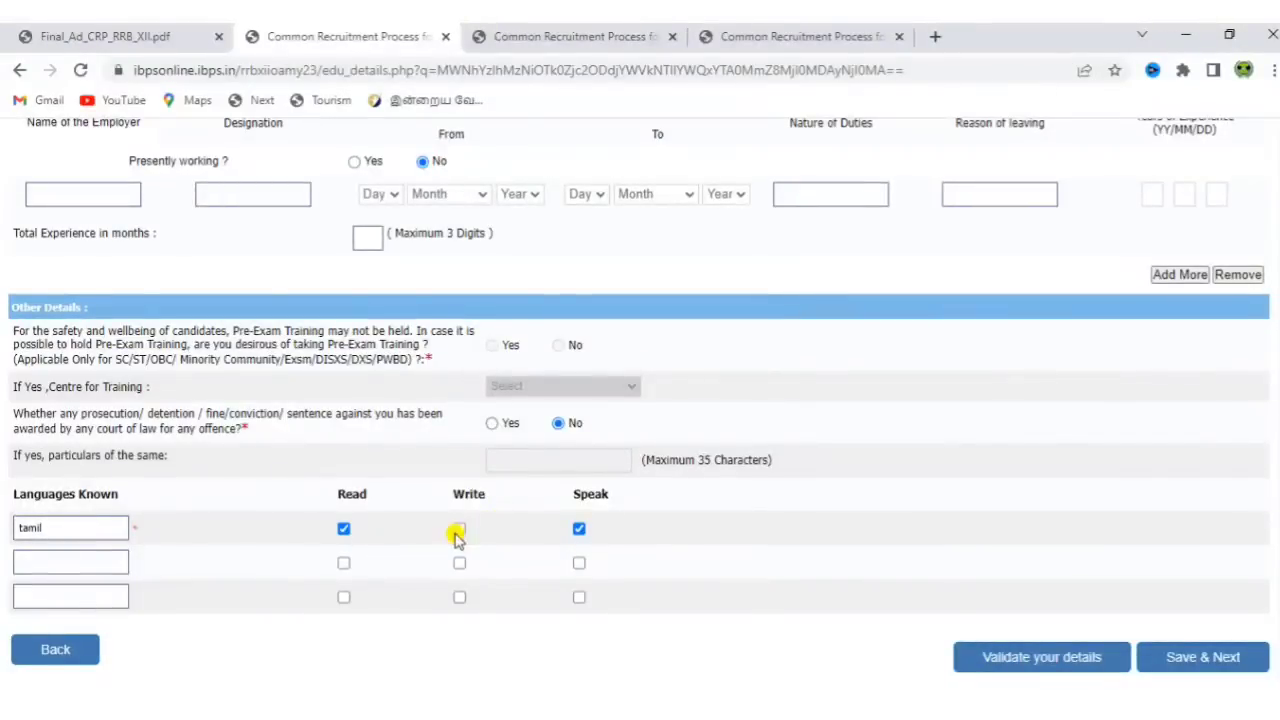
Step: Enter english as the second known language
{"action": "left_click", "coordinate": [104, 557]}
{"action": "type", "text": "englis"}
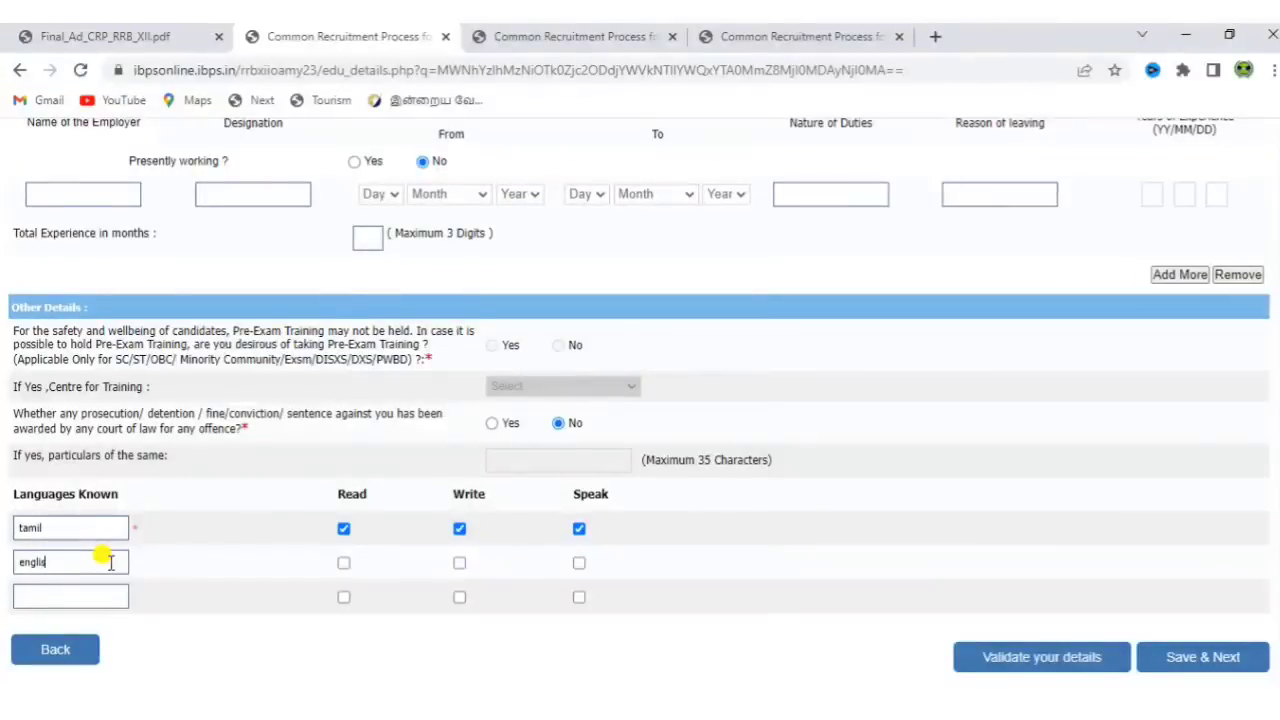
{"action": "type", "text": "h"}
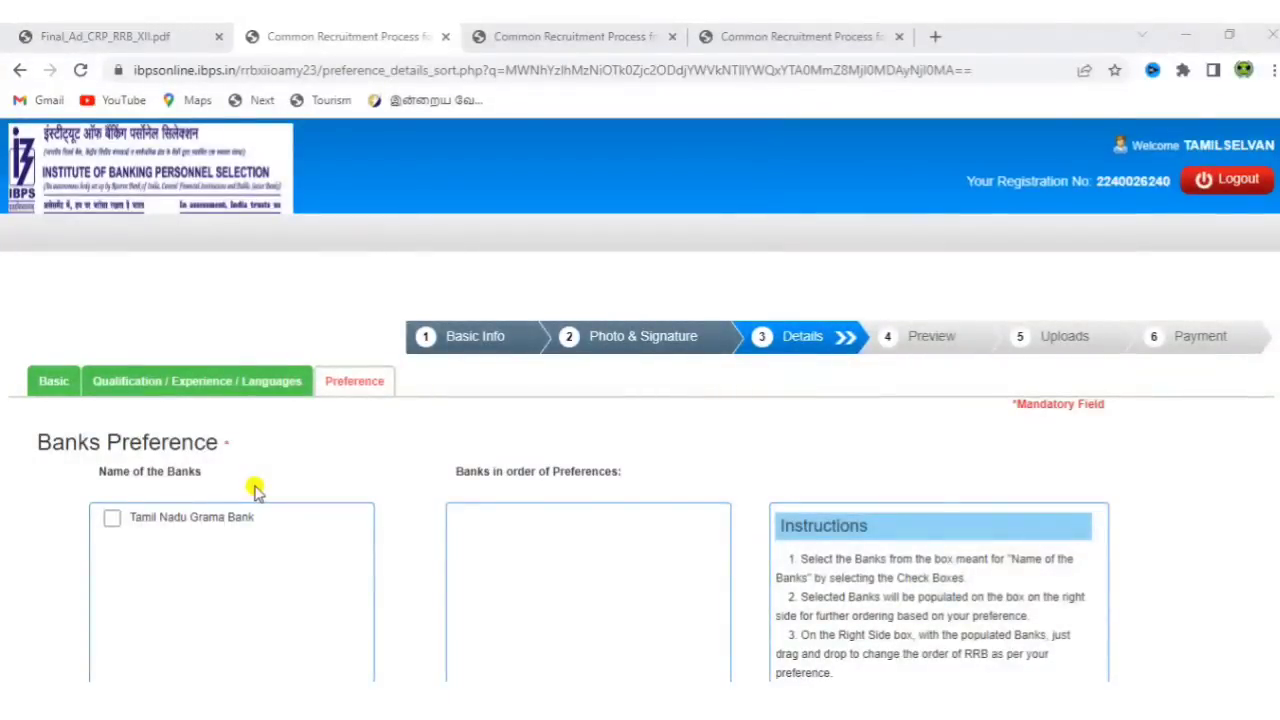
Step: Select Tamil Nadu Grama Bank as the bank preference, then validate and save the preference details
{"action": "left_click", "coordinate": [111, 519]}
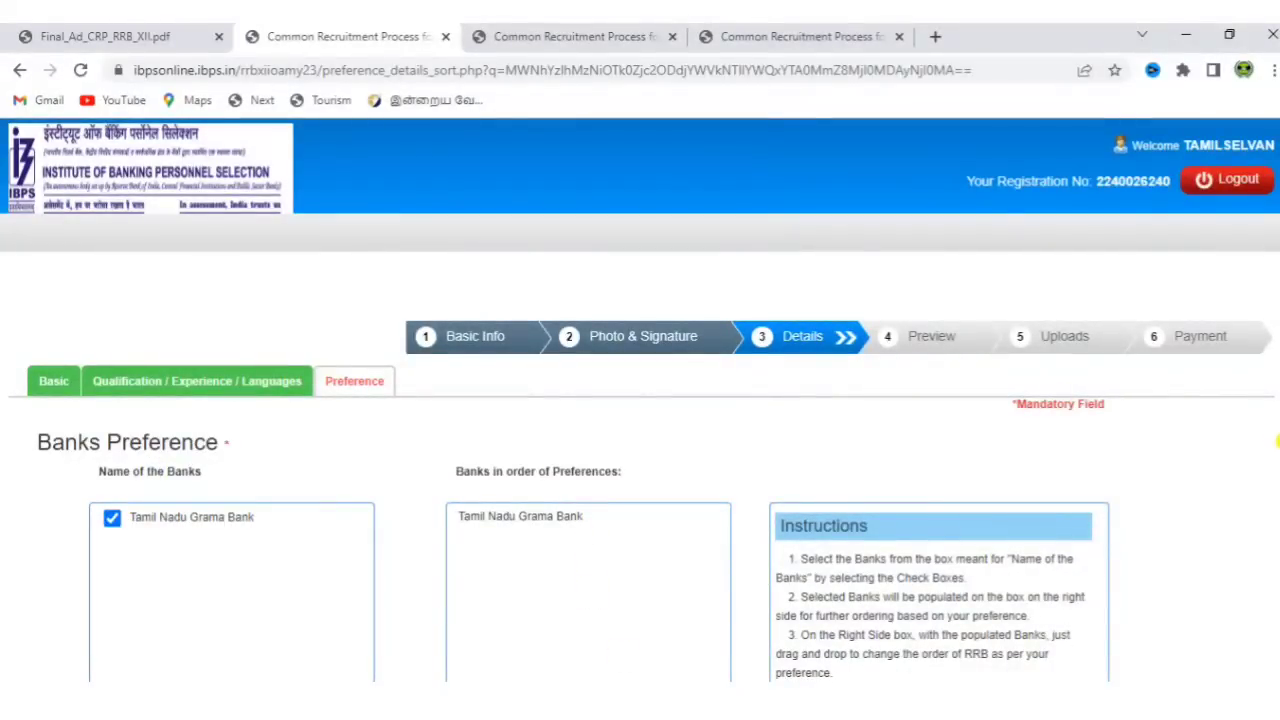
{"action": "scroll", "coordinate": [1270, 480], "scroll_direction": "down", "scroll_amount": 3}
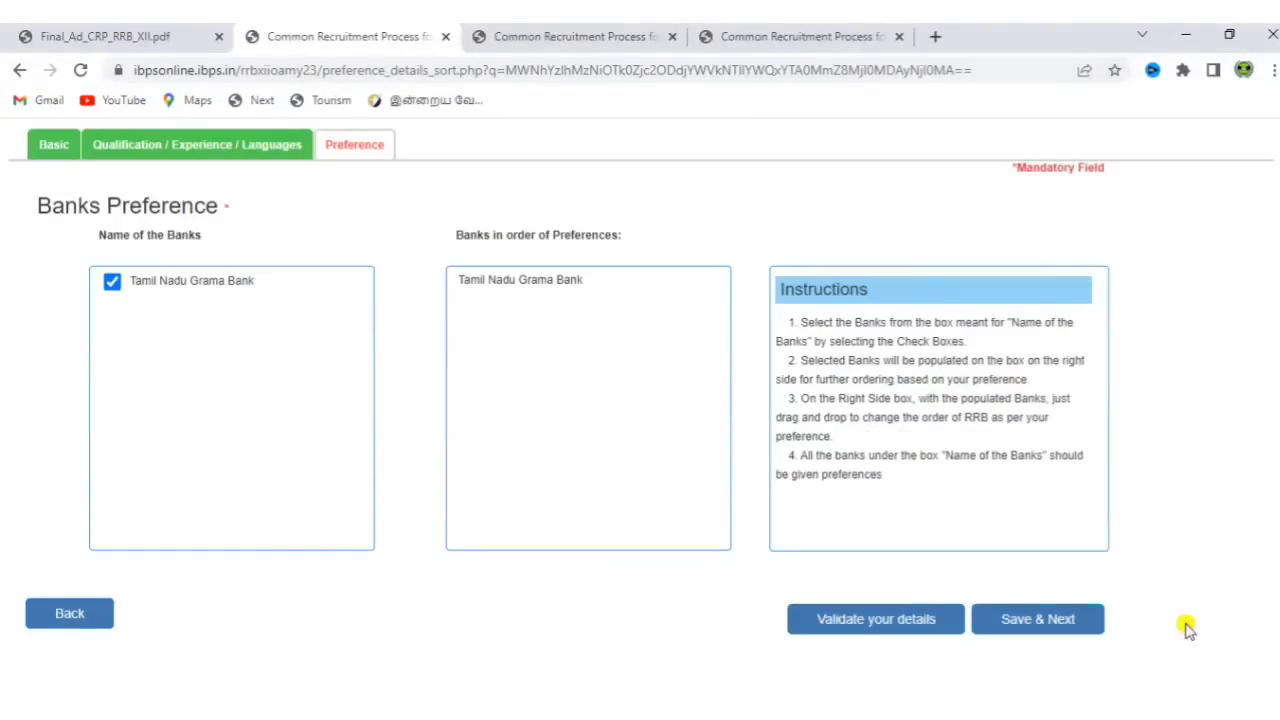
{"action": "left_click", "coordinate": [915, 617]}
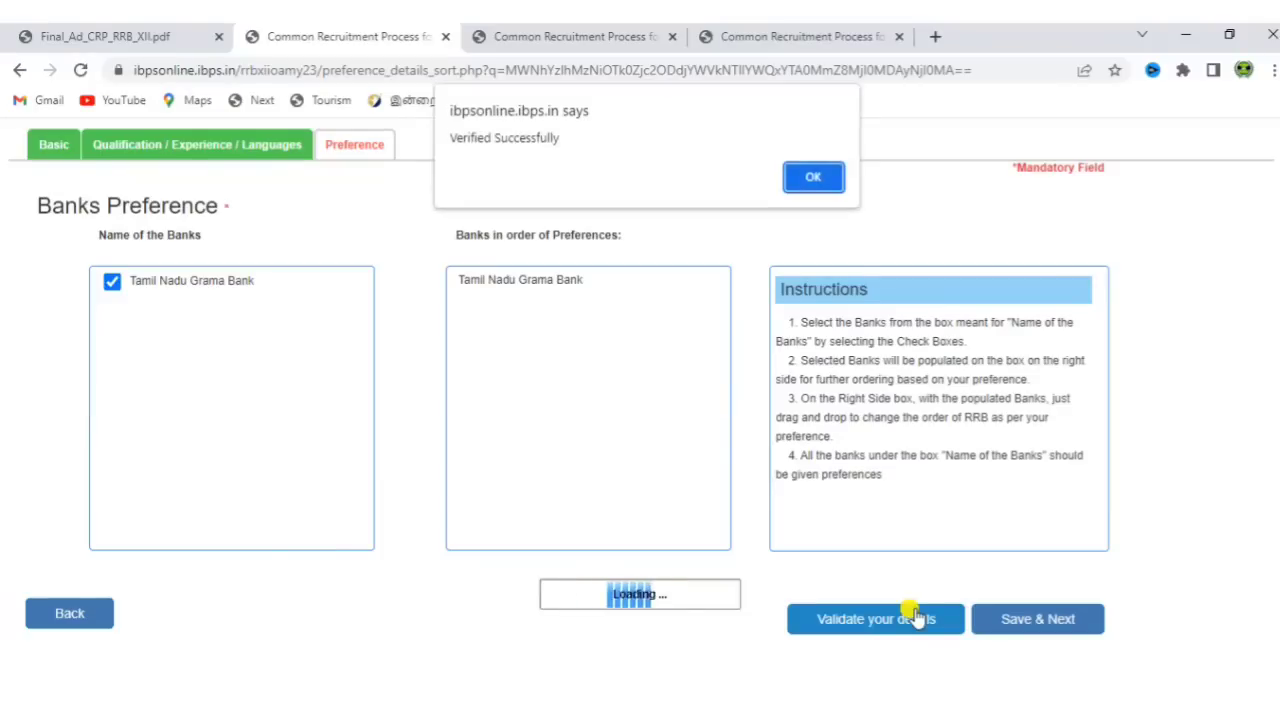
{"action": "left_click", "coordinate": [792, 177]}
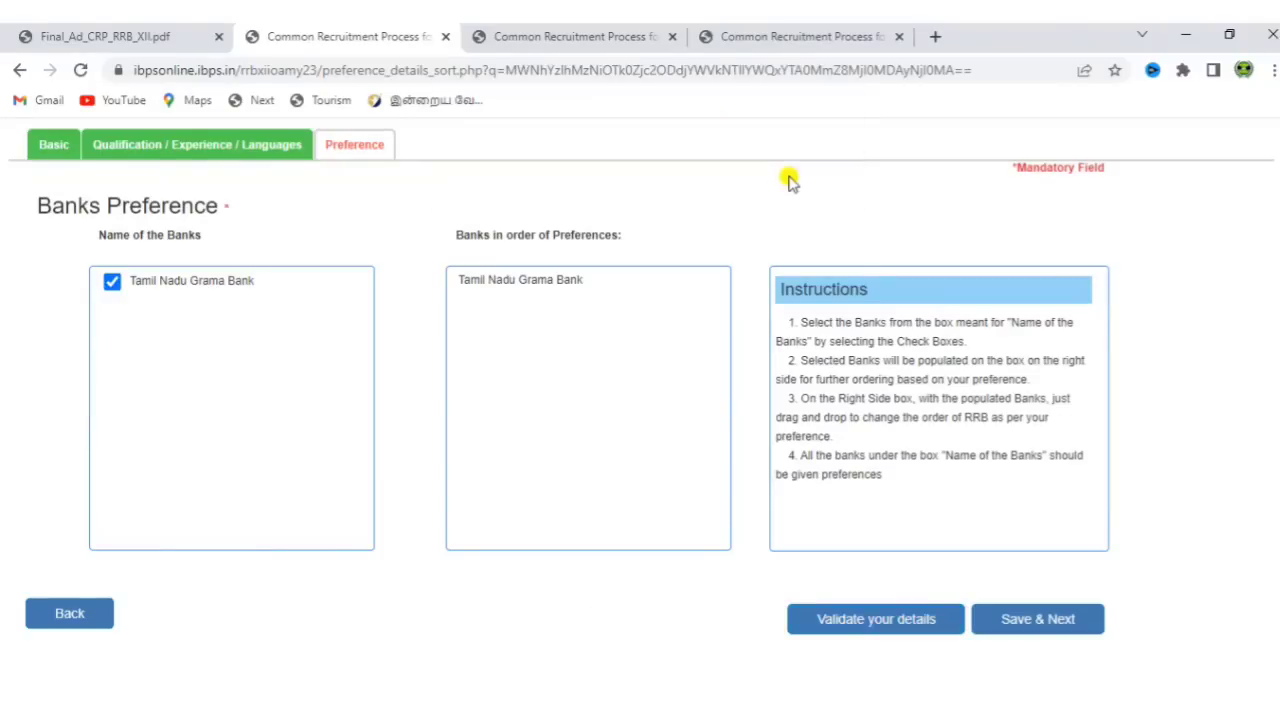
{"action": "left_click", "coordinate": [1068, 618]}
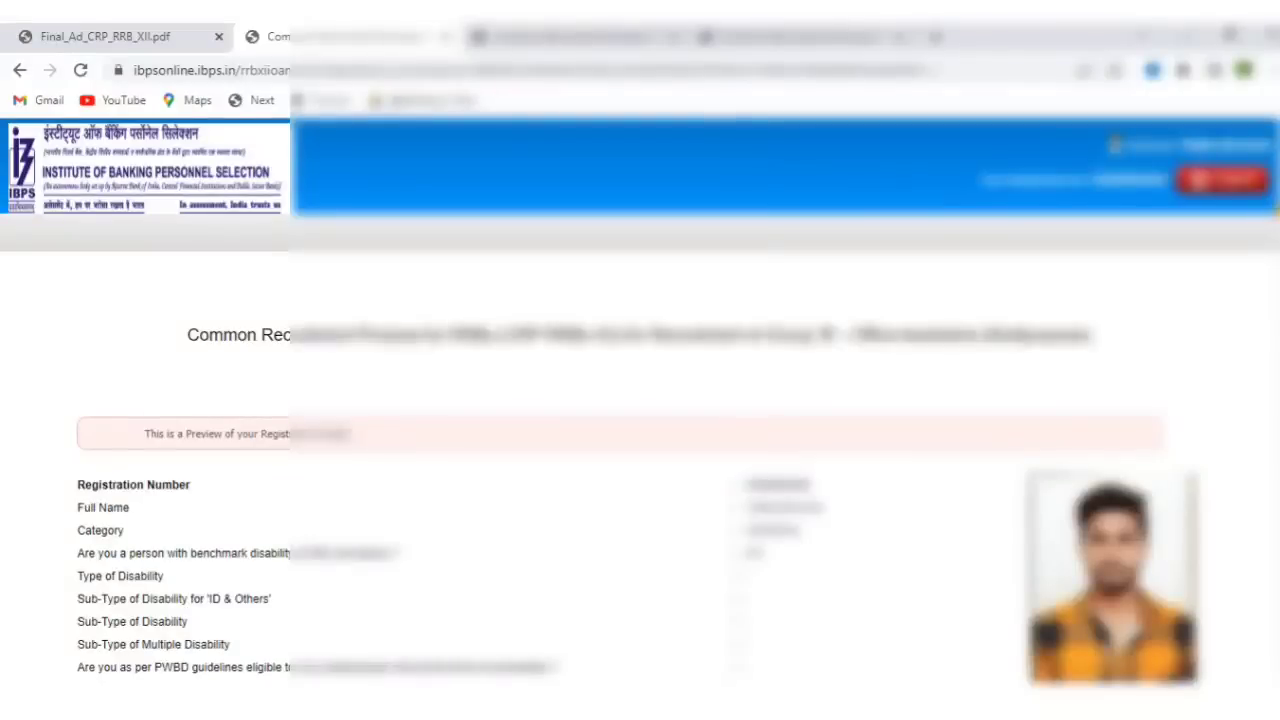
Step: Review the application preview, agree to the declaration and confirm that the name is filled in correctly
{"action": "scroll", "coordinate": [1252, 545], "scroll_direction": "down", "scroll_amount": 10}
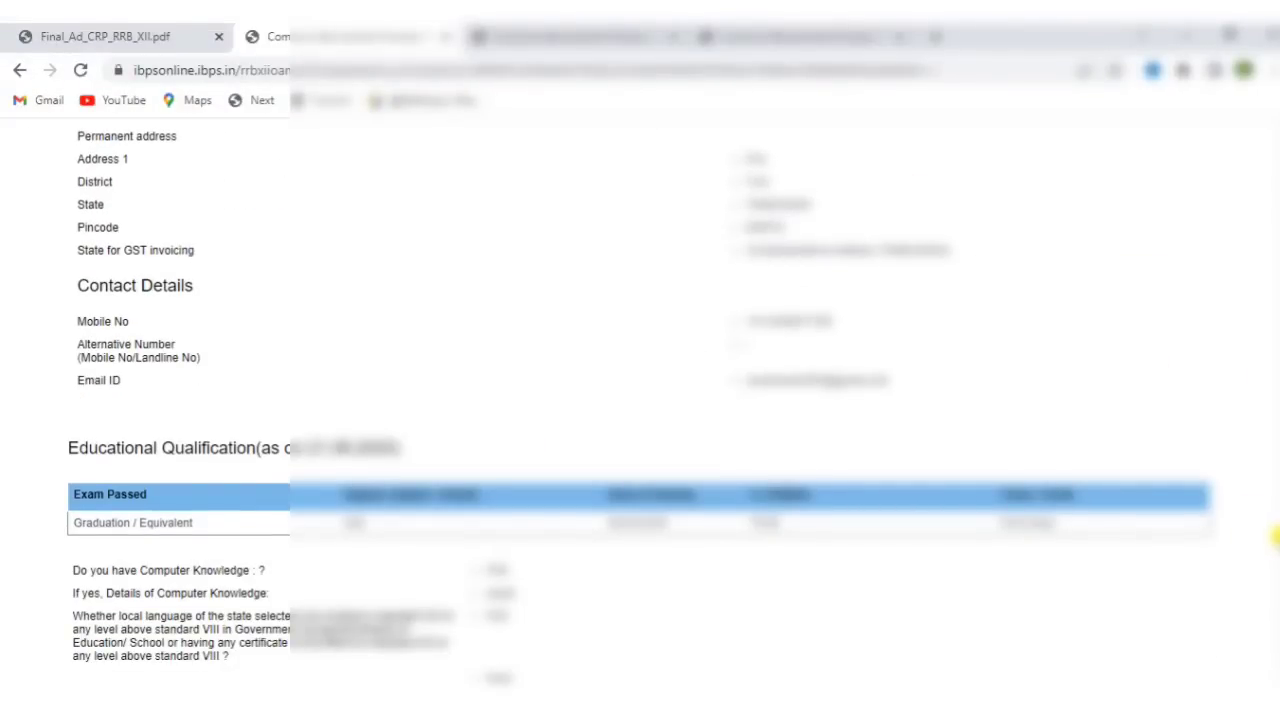
{"action": "left_click_drag", "start_coordinate": [1276, 537], "coordinate": [1274, 654]}
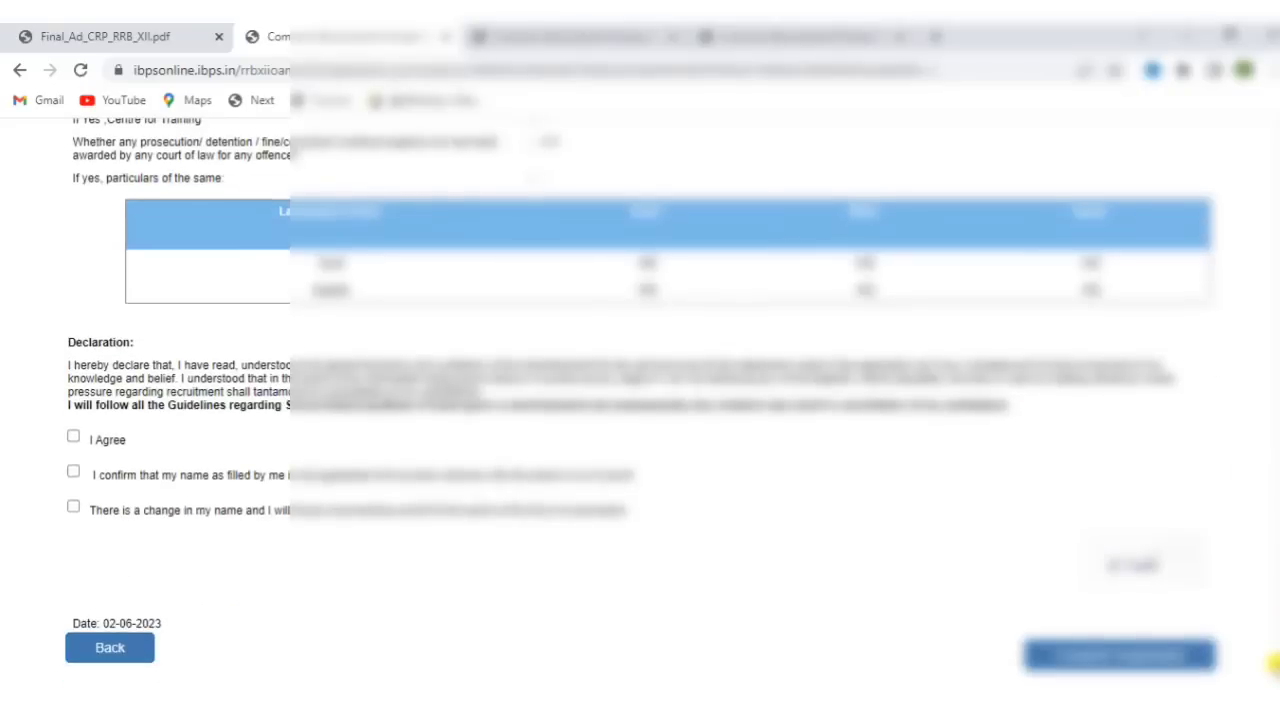
{"action": "left_click", "coordinate": [73, 437]}
{"action": "left_click", "coordinate": [74, 473]}
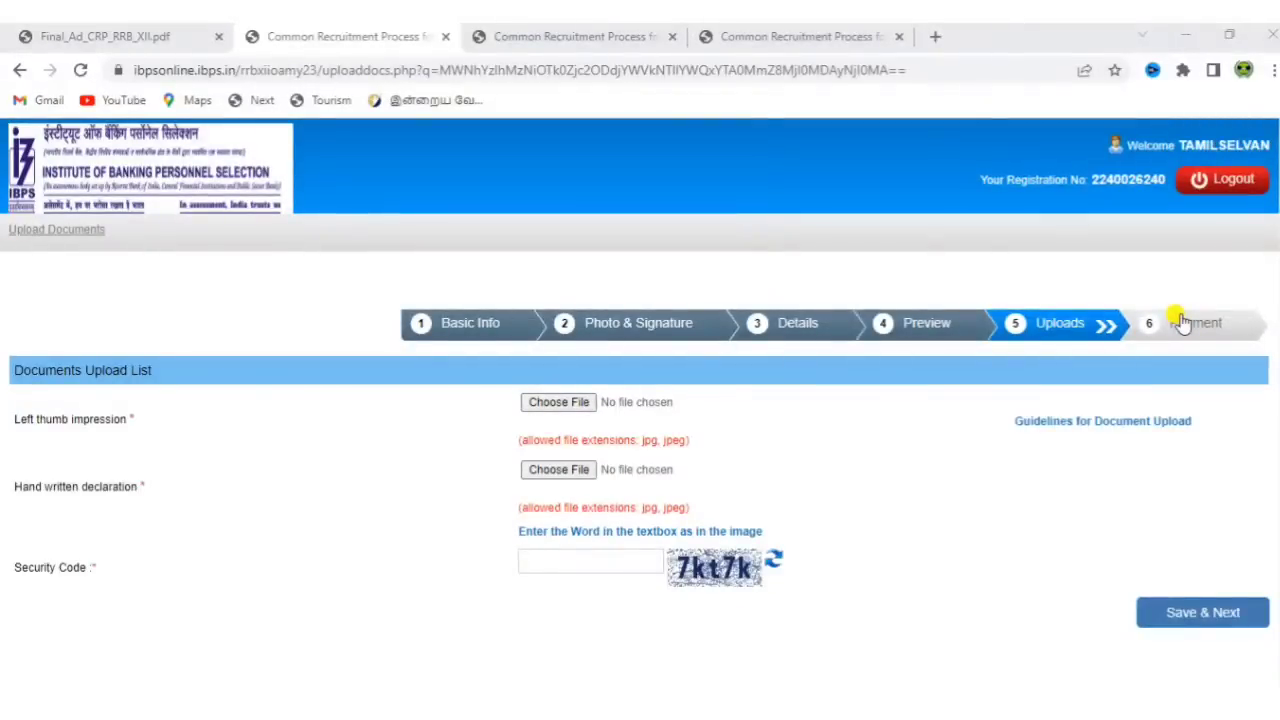
Step: View the registration pages for Group A Officers Scale-I and for Officers Scale-II & III
{"action": "left_click", "coordinate": [577, 34]}
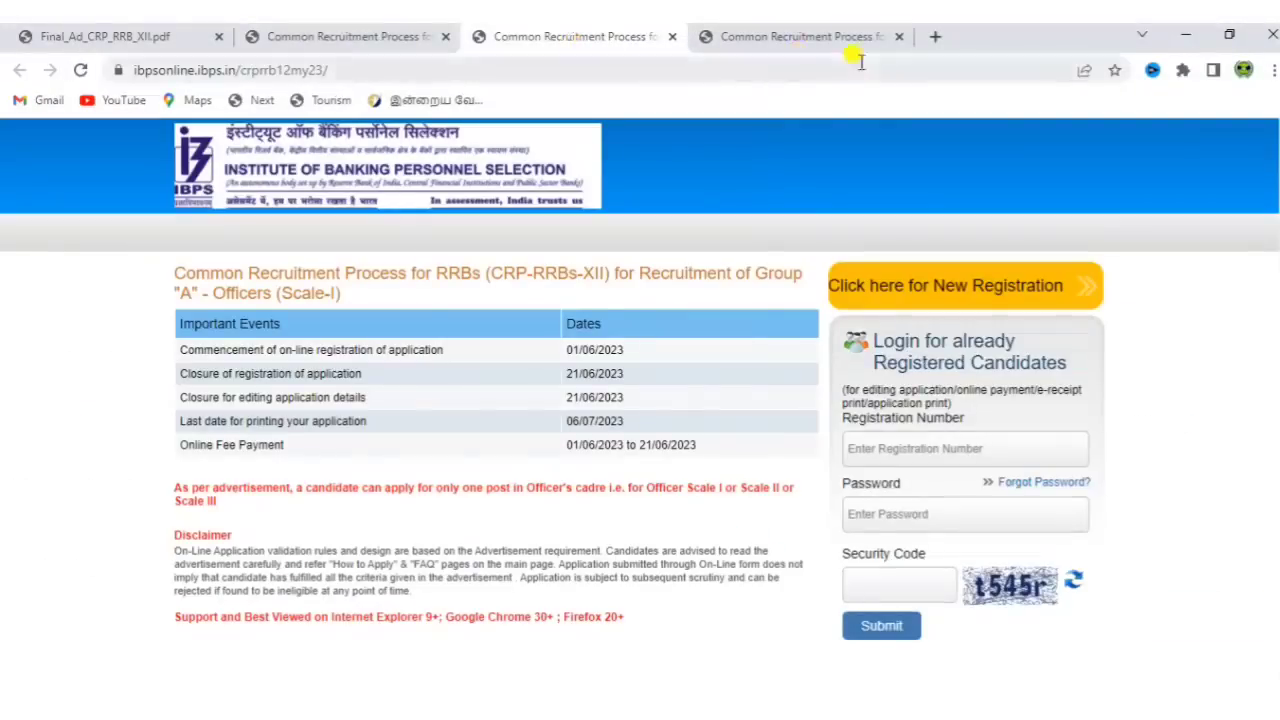
{"action": "mouse_move", "coordinate": [845, 56]}
{"action": "left_click", "coordinate": [785, 36]}
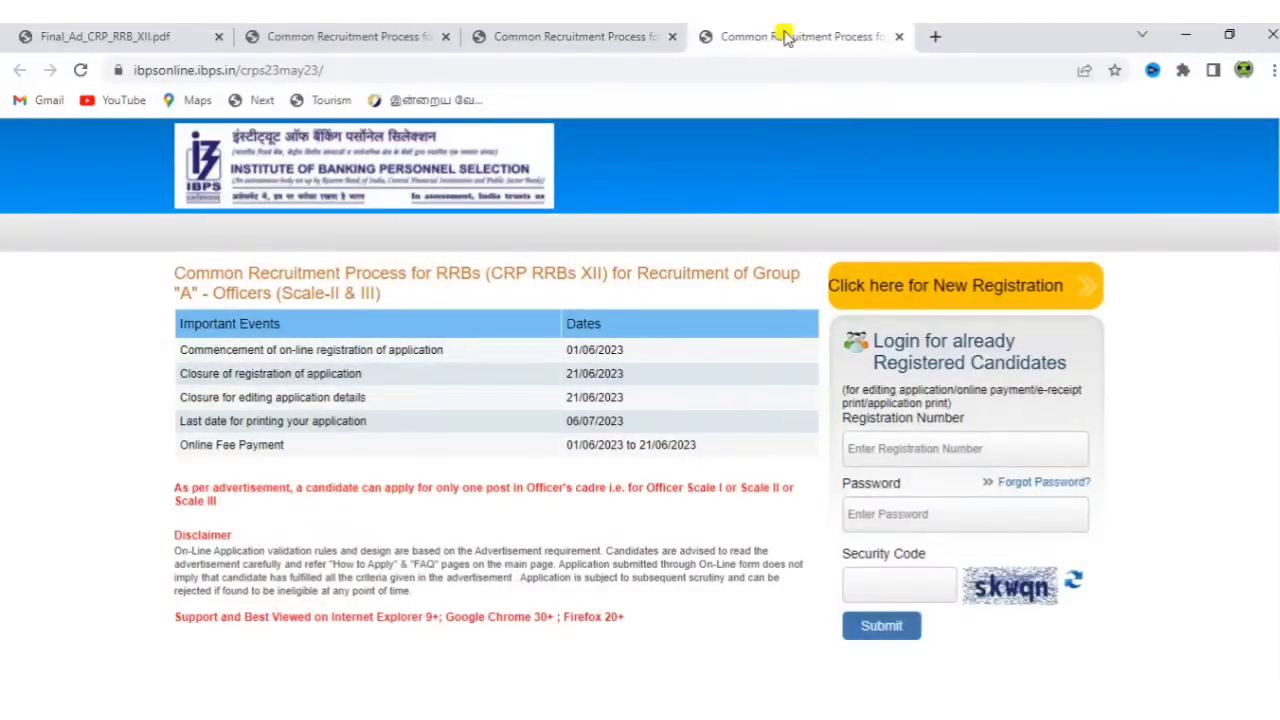